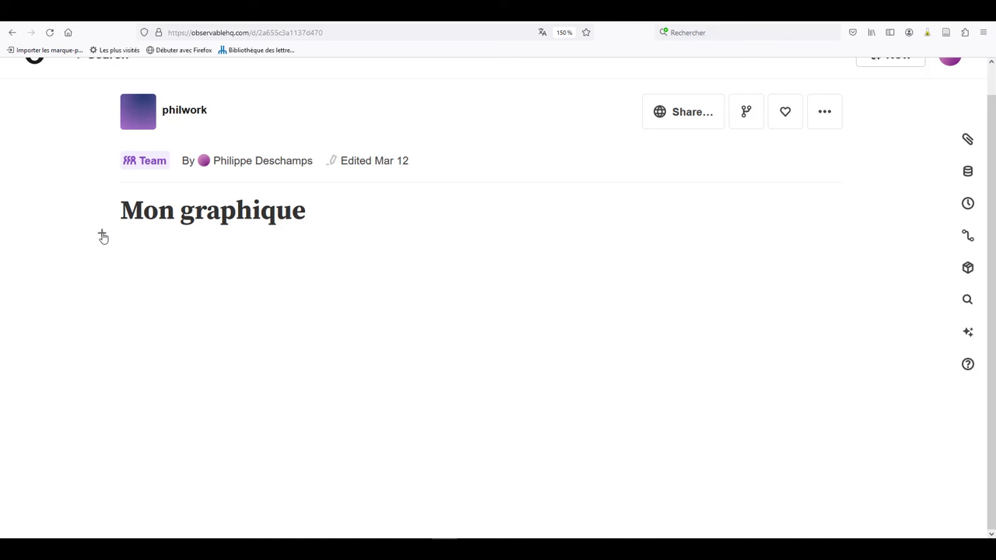
- Insert a file attachment cell below the Mon graphique heading and upload Financial Sample.csv
left_click(101, 236)
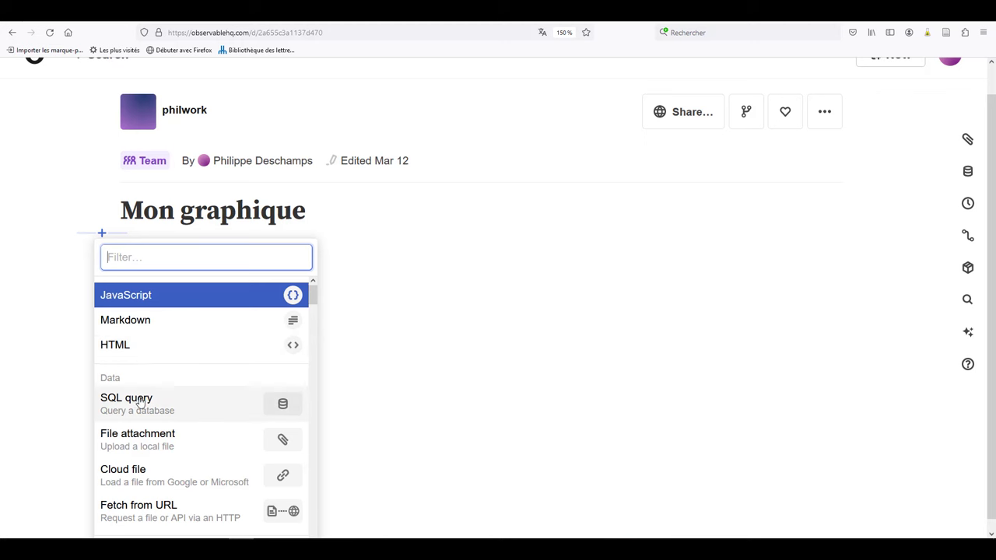
left_click(168, 438)
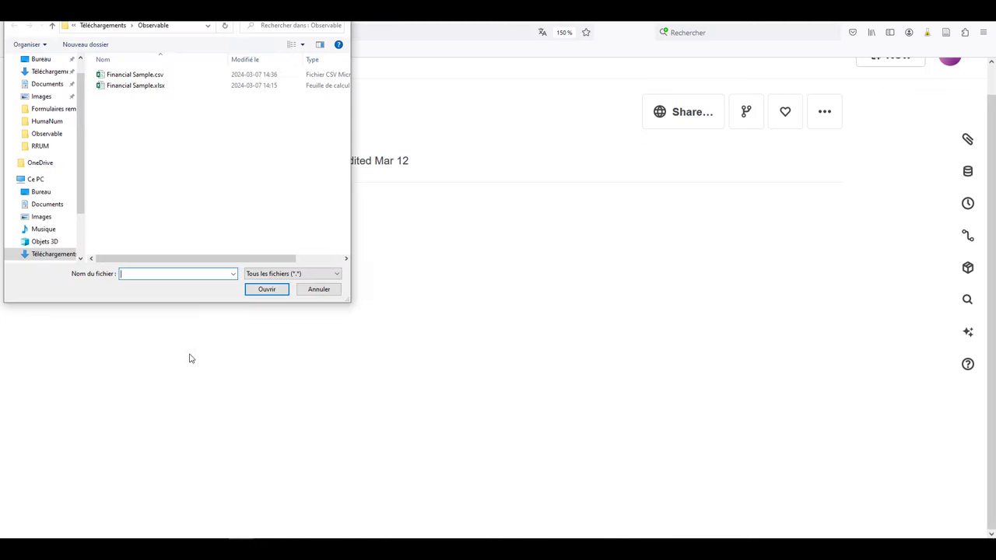
left_click(105, 78)
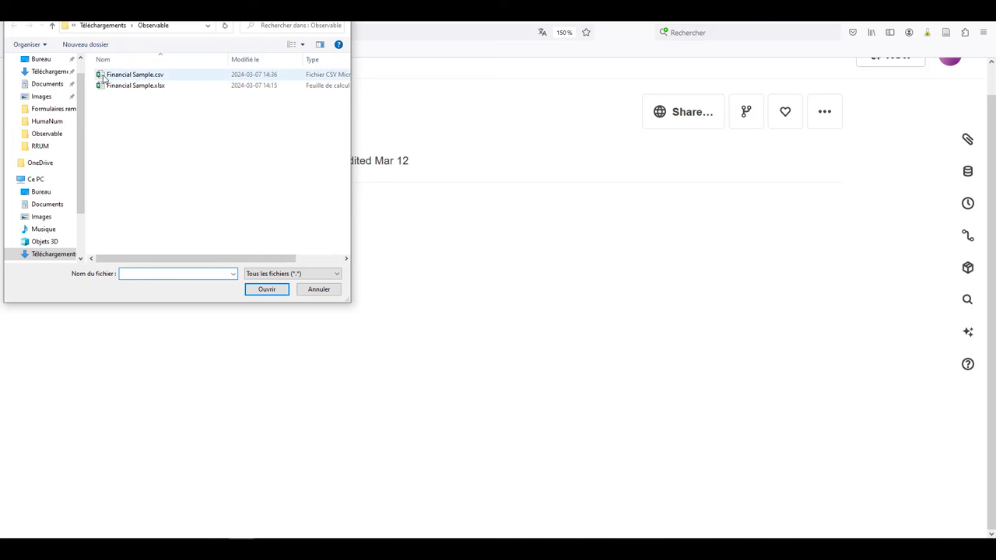
left_click(266, 292)
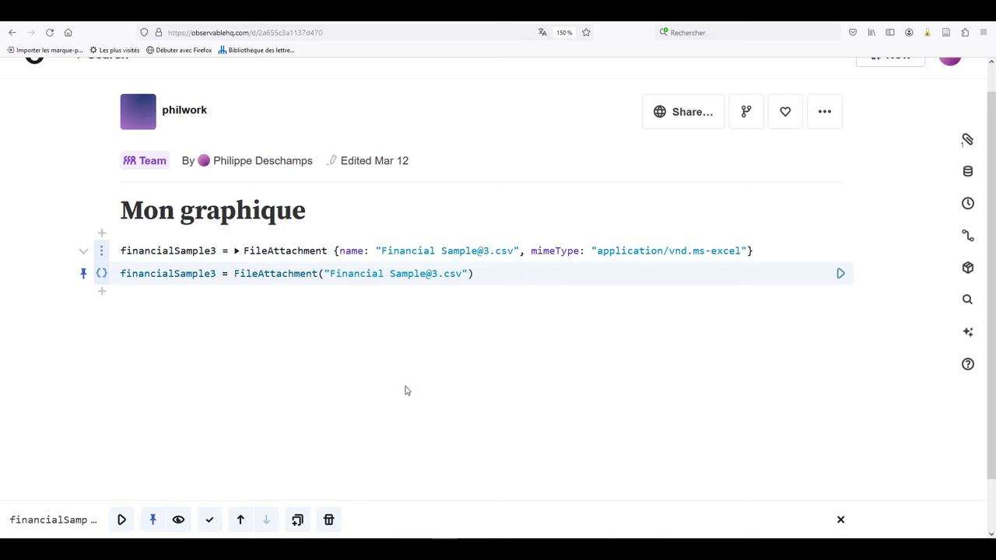
- Append .text() to the FileAttachment expression in the financialSample3 cell and run the cell
left_click(481, 274)
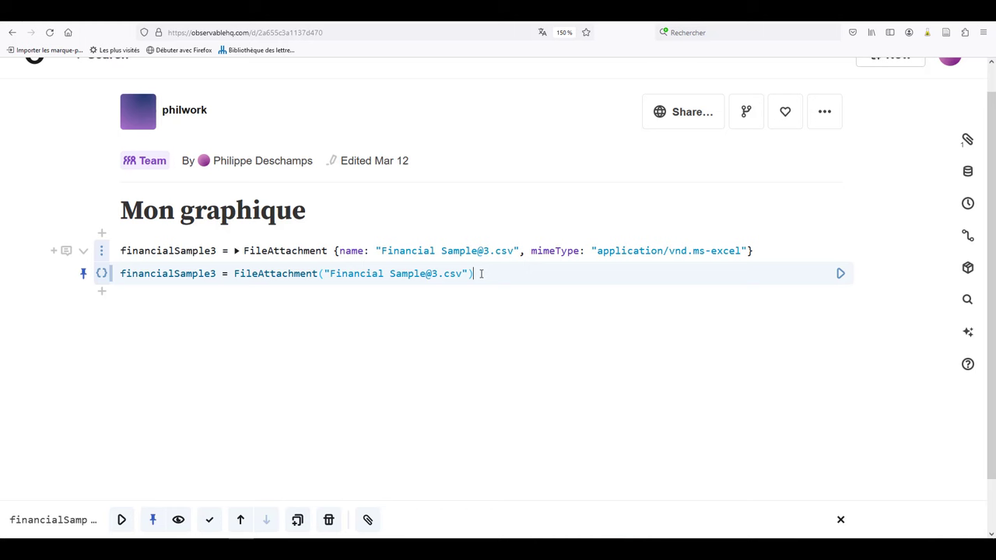
type(".text()")
left_click(841, 274)
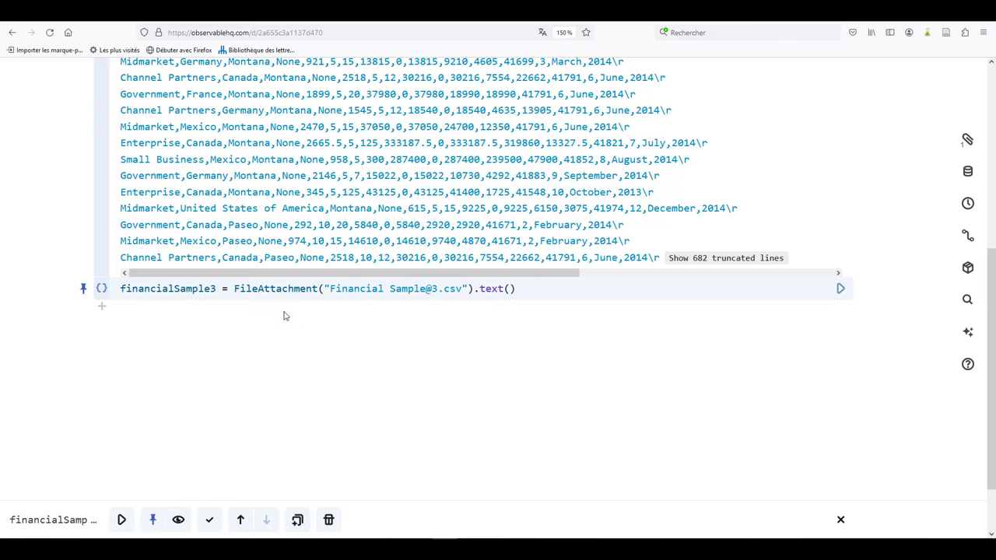
- Wrap the whole FileAttachment(...).text() expression in a d3.csvParse( ) call
left_click(235, 288)
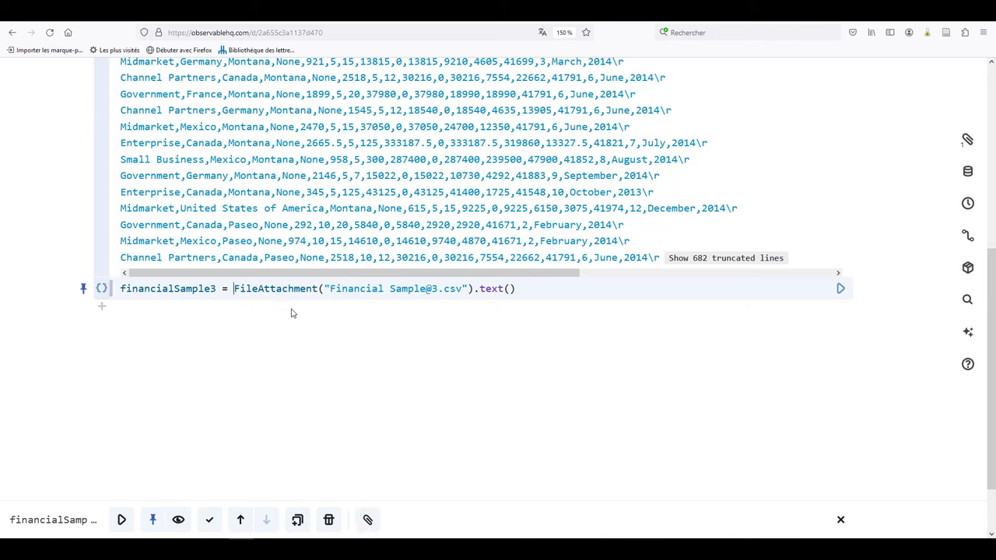
type("(")
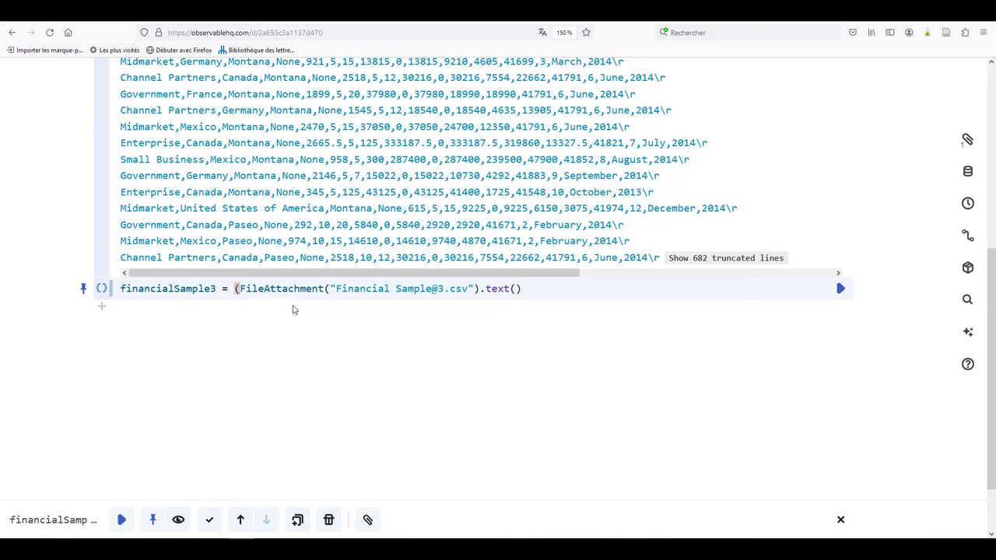
left_click(528, 289)
type(")")
left_click(233, 288)
type("d3")
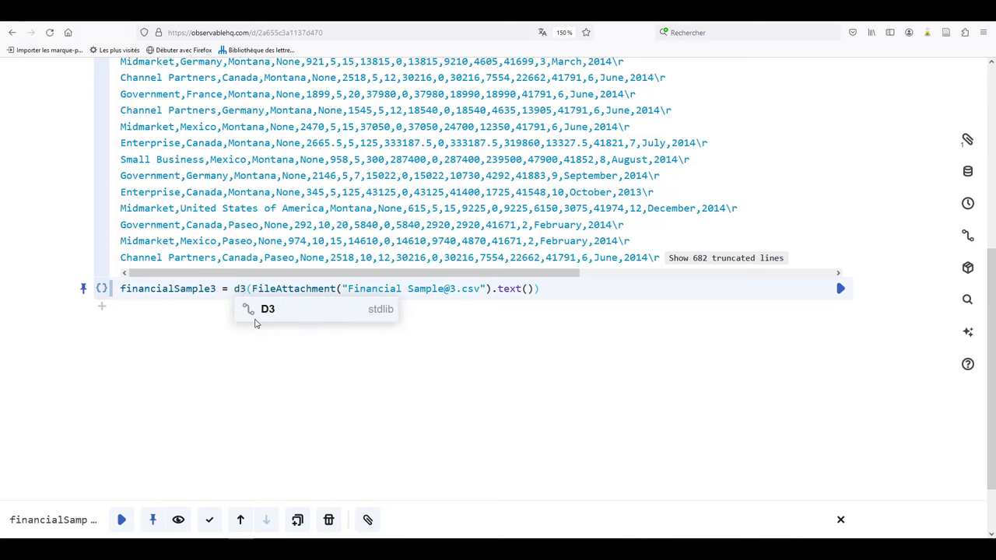
type(".")
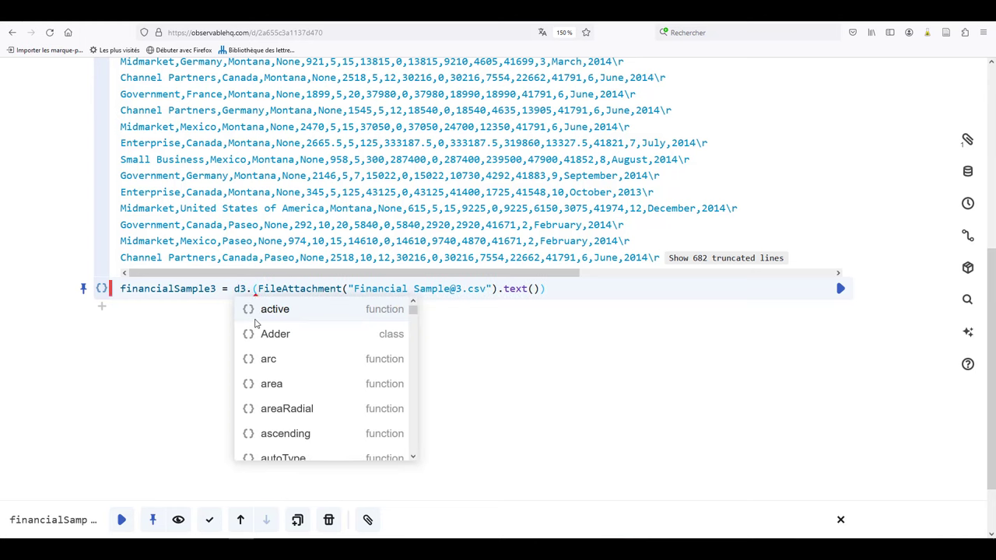
type("csv")
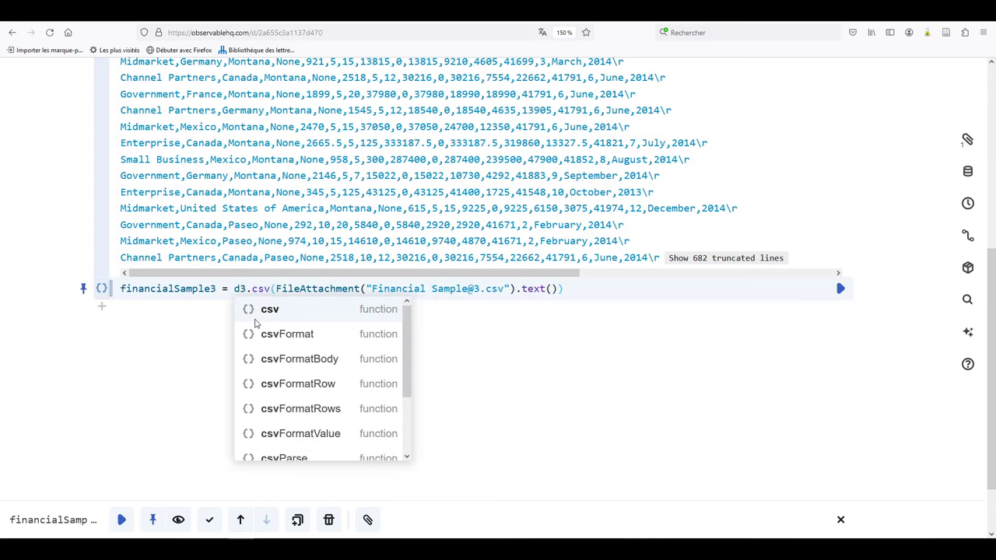
type("Parse")
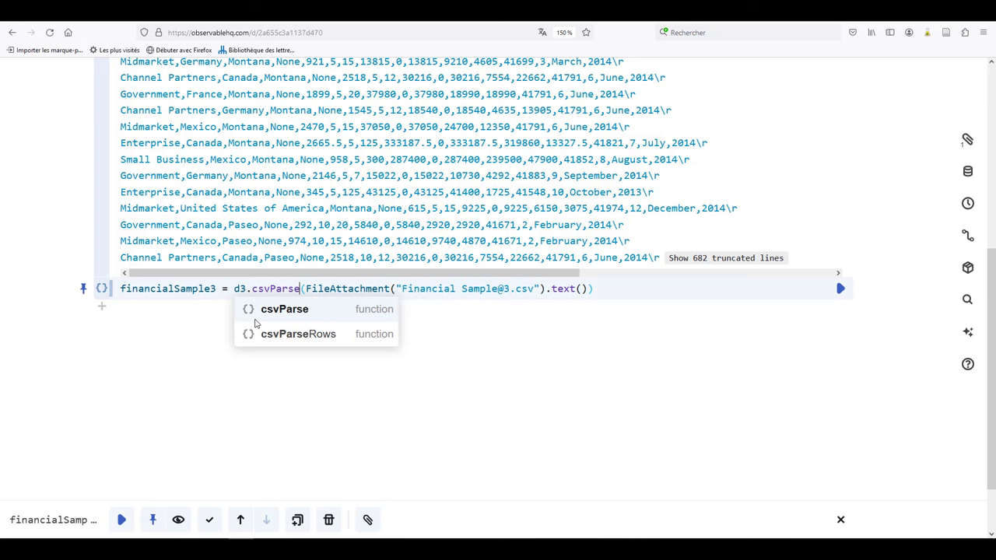
- Insert await before FileAttachment inside the d3.csvParse call and run the cell
left_click(298, 313)
key("Right")
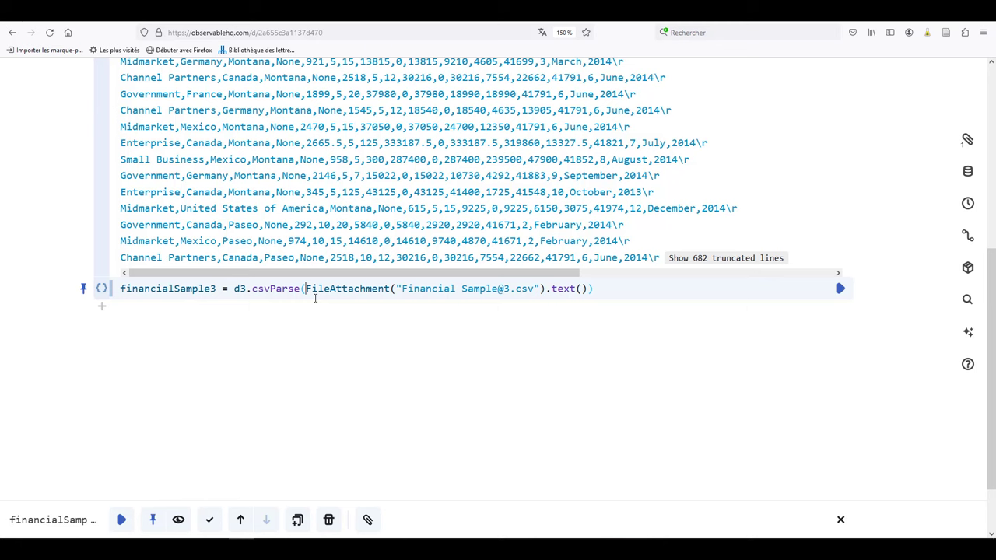
type("await")
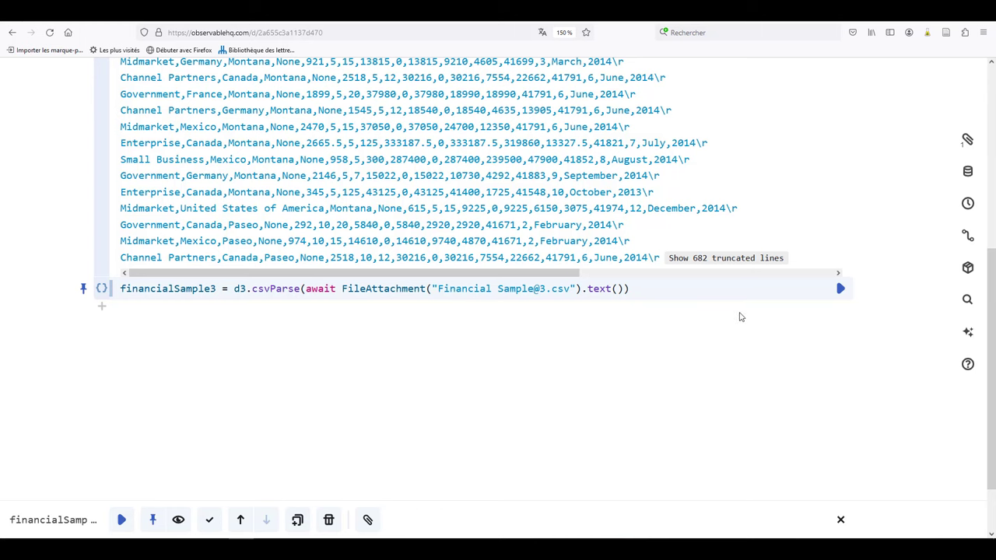
left_click(840, 290)
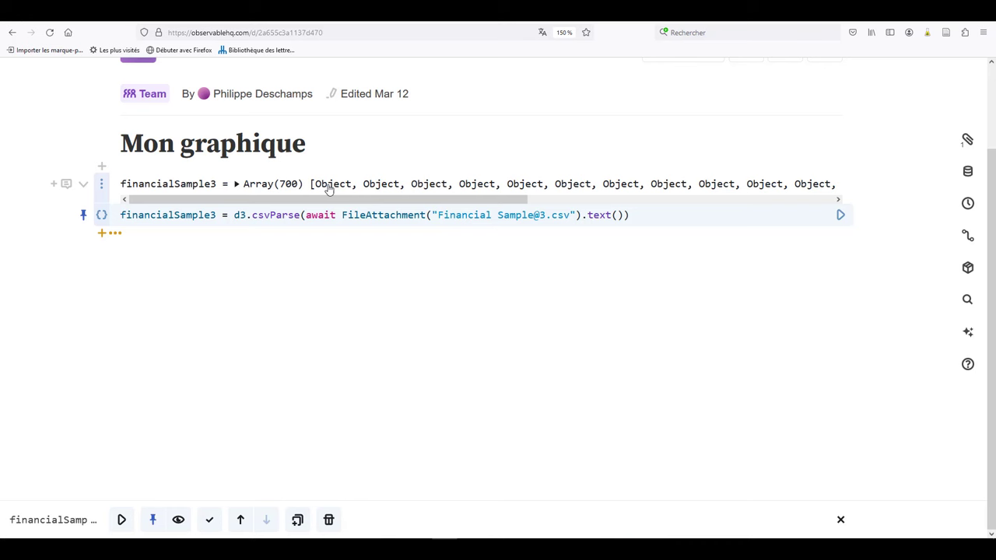
- Expand the parsed financialSample3 array and its record at index 2 to examine the fields
left_click(236, 185)
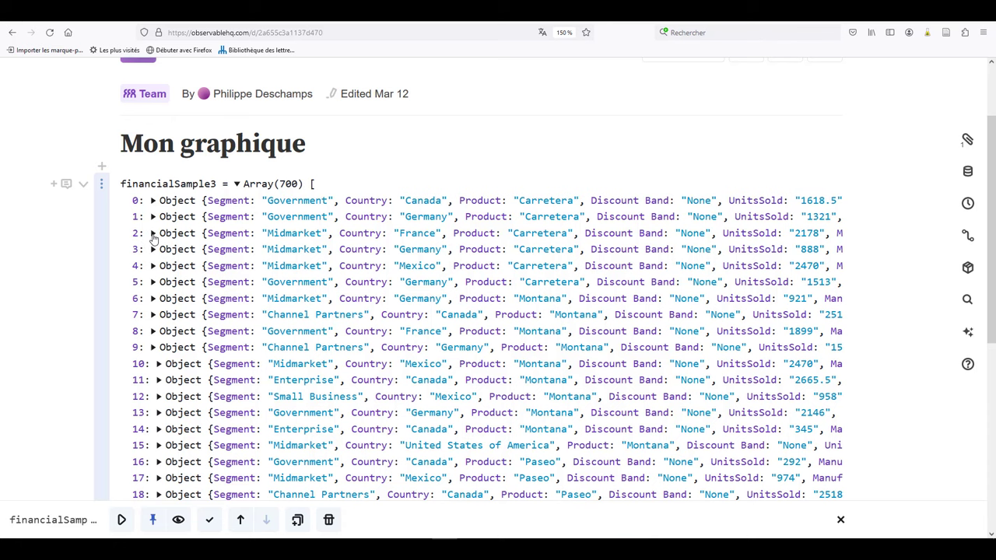
left_click(153, 234)
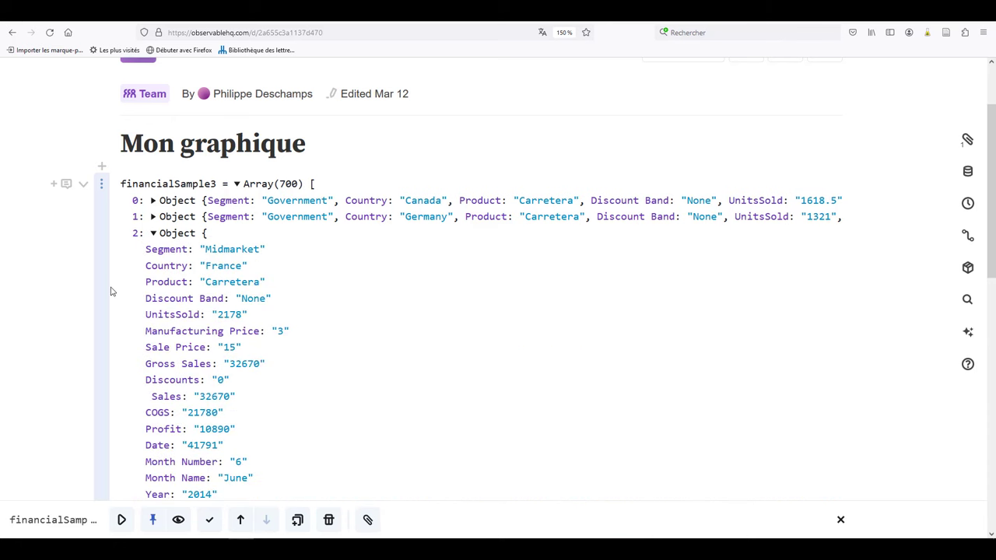
scroll(110, 291, "down", 2)
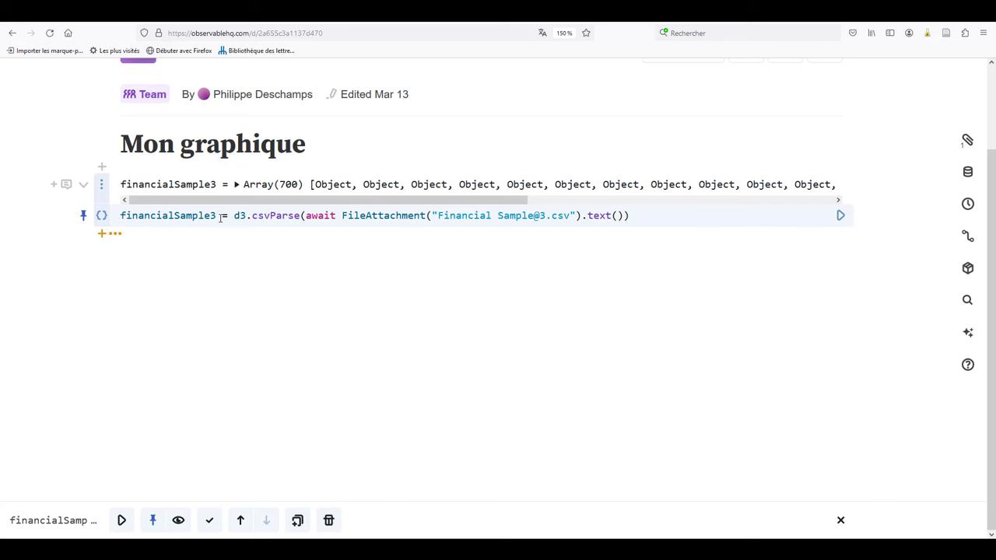
- Rename the financialSample3 variable to data in the CSV parsing cell
left_click(218, 216)
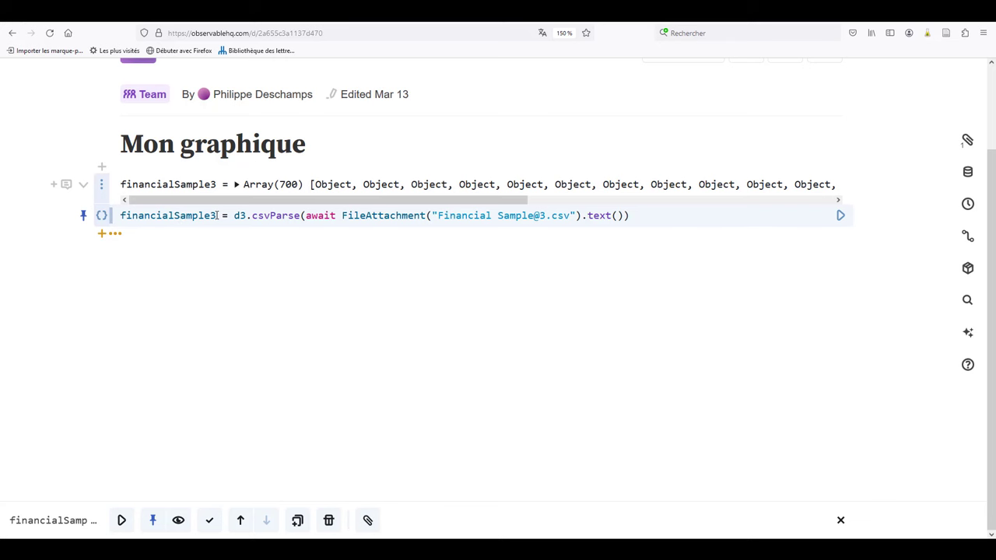
key("BackSpace")
key("BackSpace")
key("BackSpace")
key("BackSpace")
key("BackSpace")
key("BackSpace")
key("BackSpace")
key("BackSpace")
key("BackSpace")
key("BackSpace")
key("BackSpace")
key("BackSpace")
key("BackSpace")
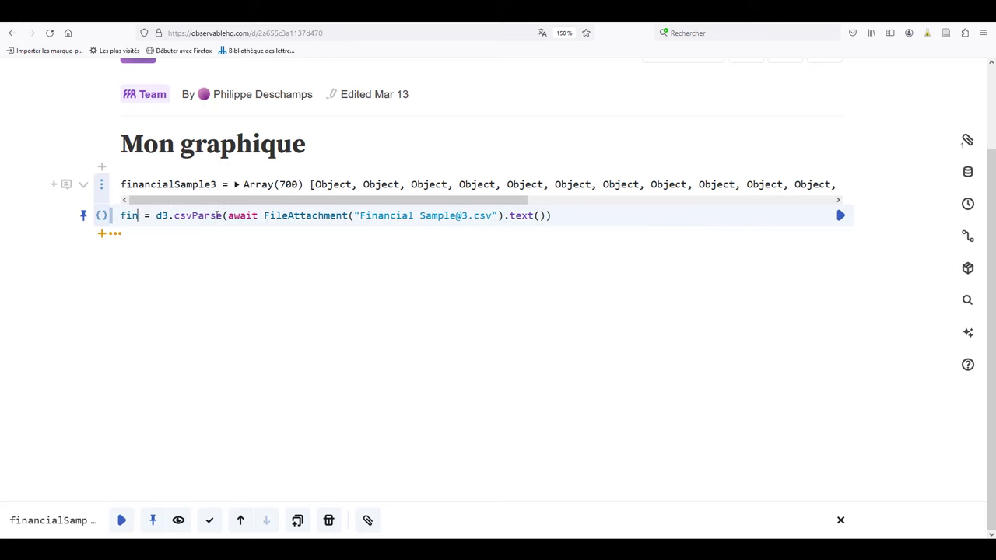
key("BackSpace")
key("BackSpace")
key("BackSpace")
type("data")
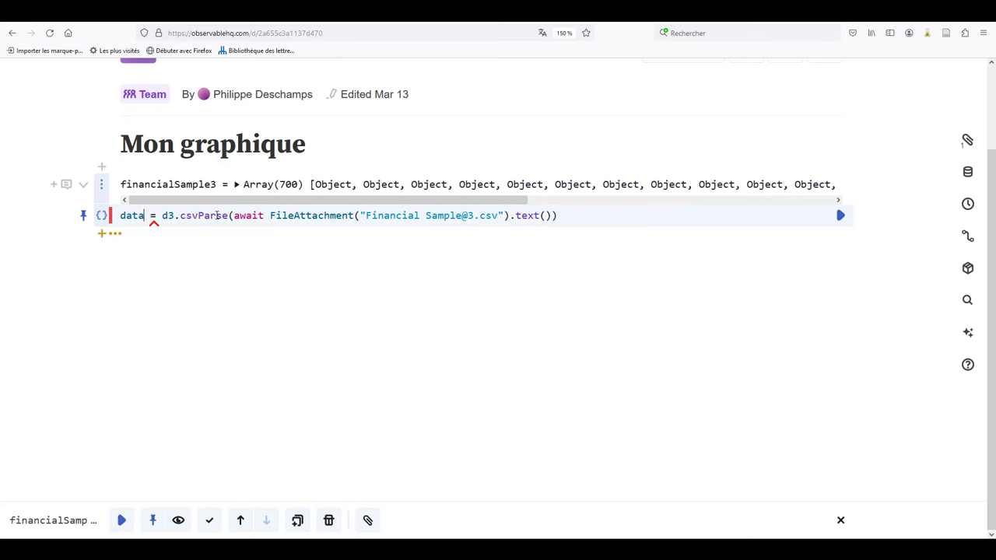
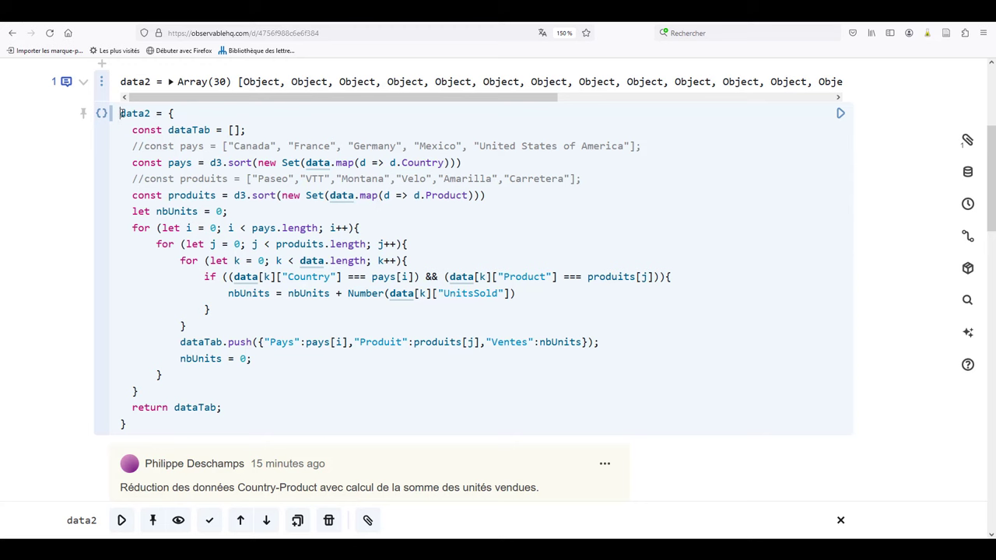
- Copy the complete data2 code block from the source notebook and return to the Mon graphique notebook
left_click_drag(119, 114, 141, 426)
key("ctrl+c")
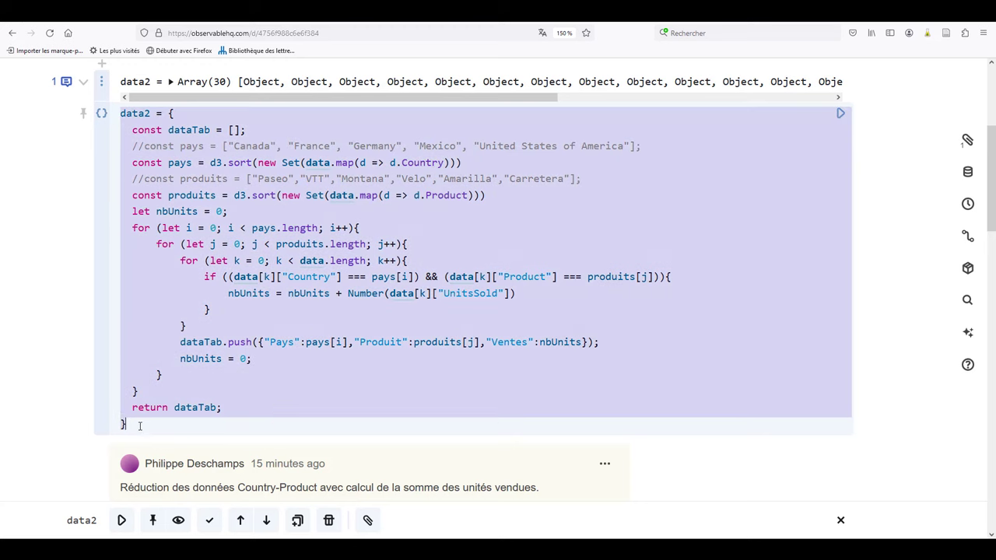
key("ctrl+Tab")
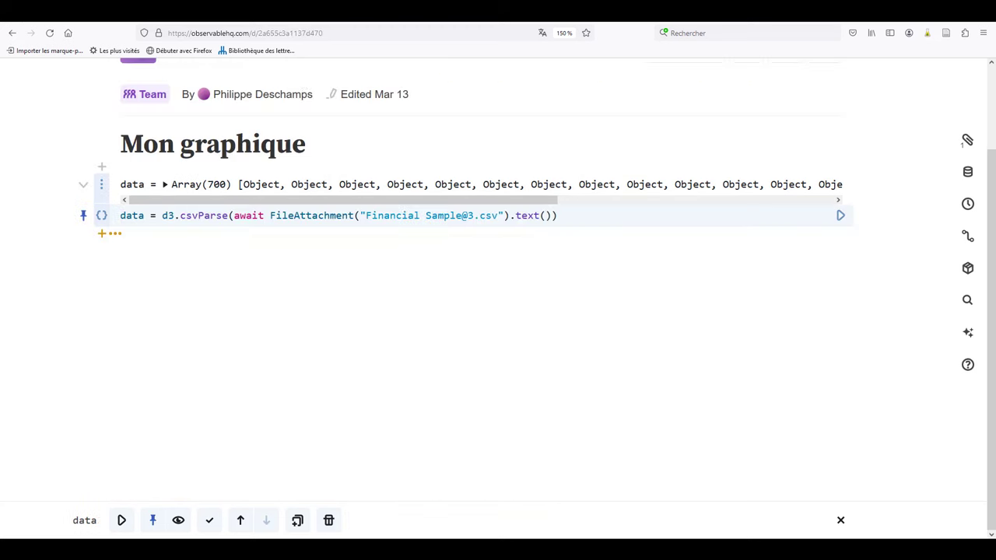
- Add a JavaScript cell below the data cell, paste the copied data2 code, run it and expand the resulting array
left_click(102, 235)
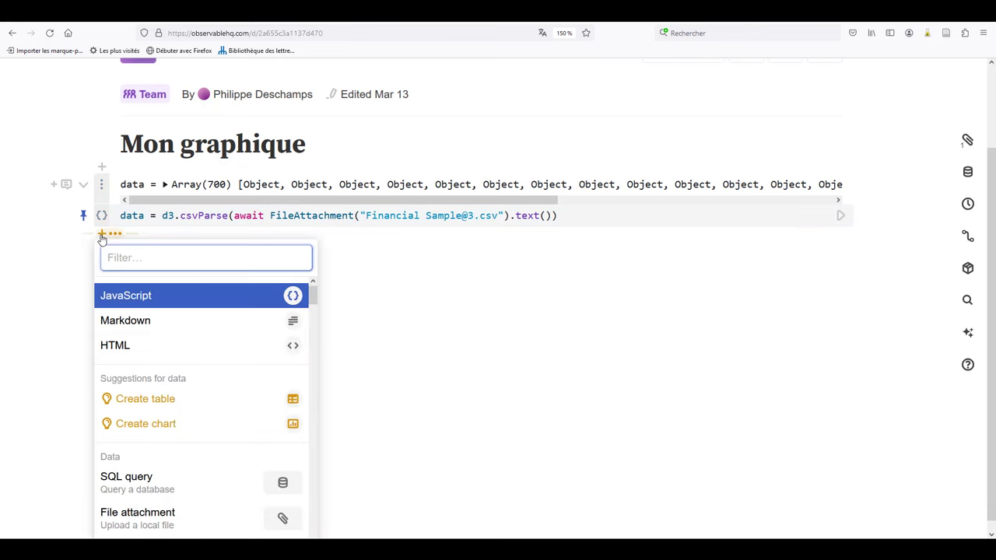
left_click(129, 302)
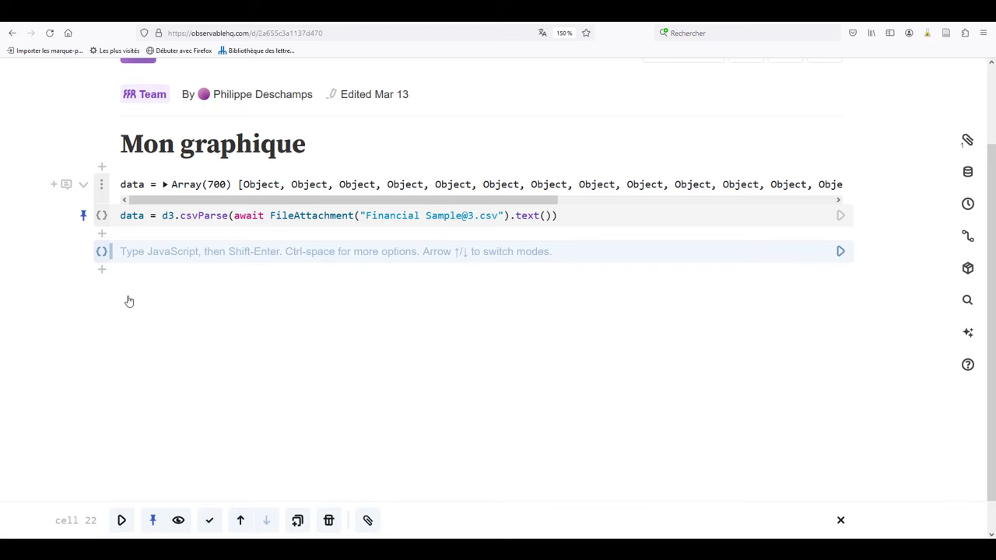
key("ctrl+v")
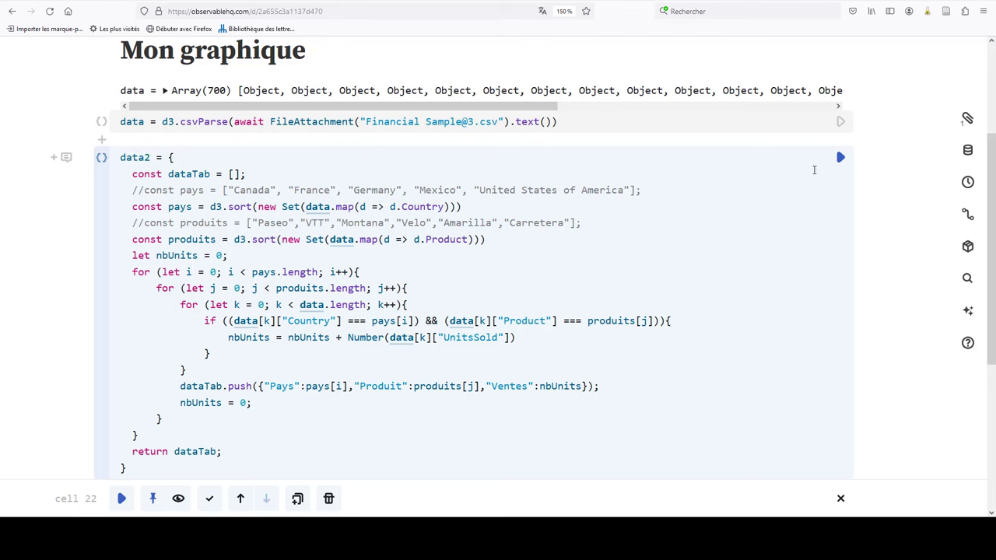
left_click(841, 159)
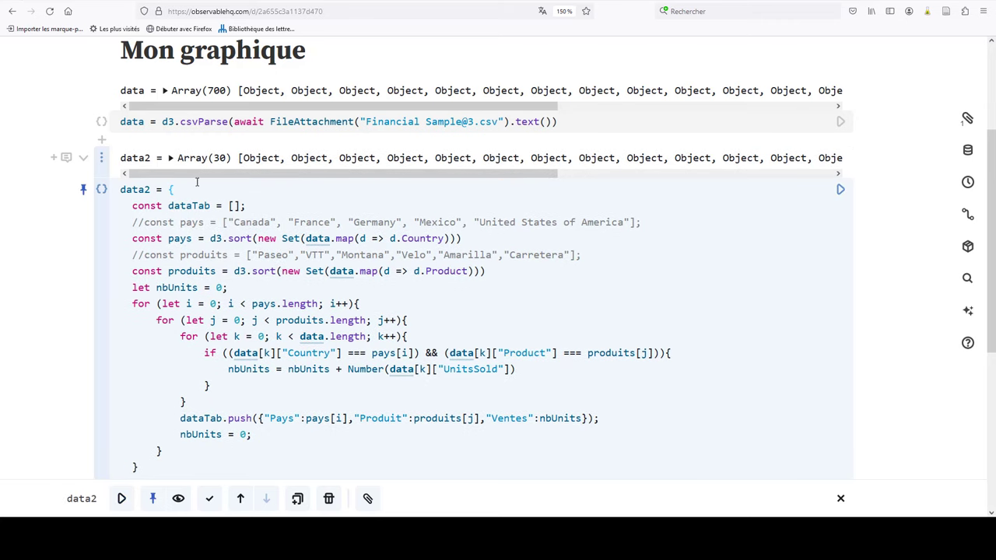
left_click(170, 159)
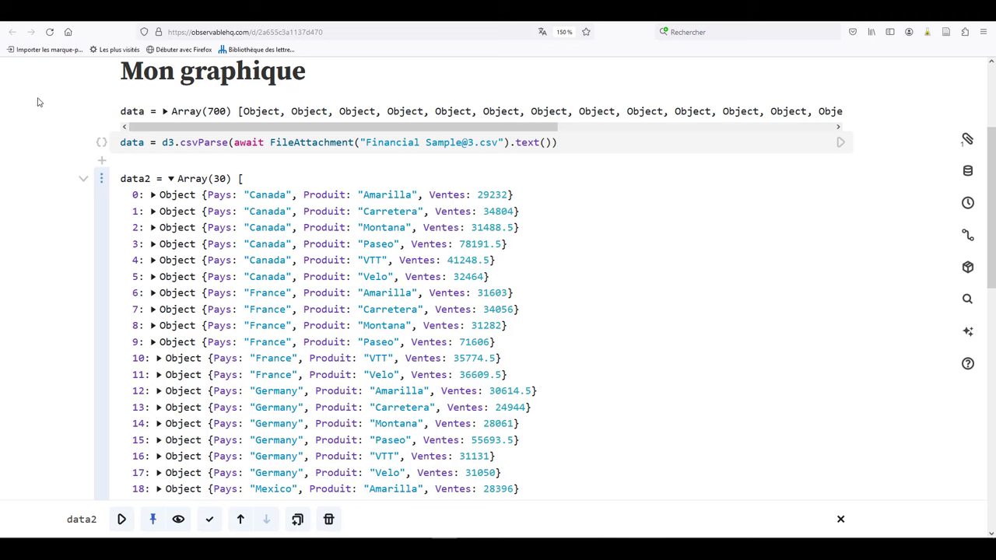
- Open the Observable Plot examples gallery through the Plot docs on the Observable home page and go to its Bar, Cell, Rect section
left_click(67, 32)
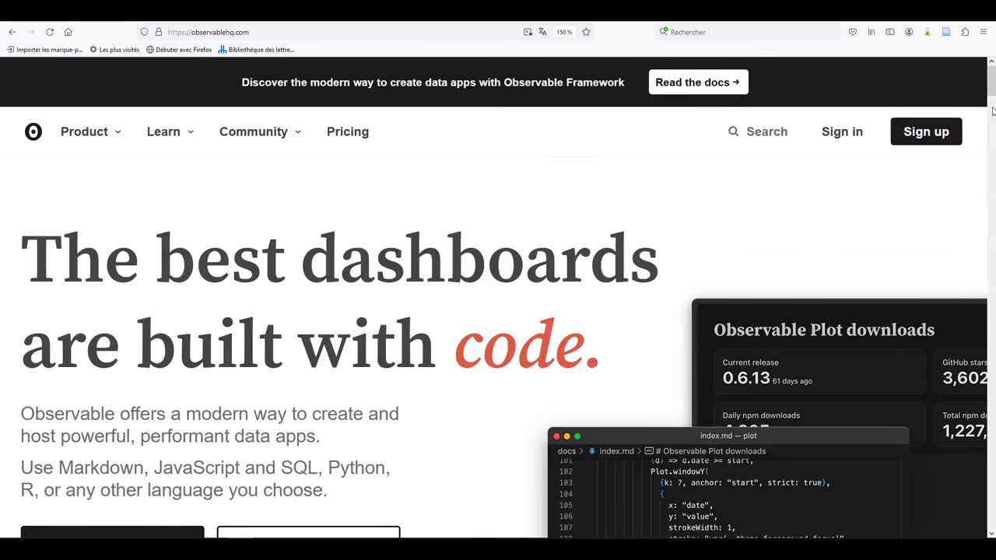
left_click_drag(992, 111, 990, 534)
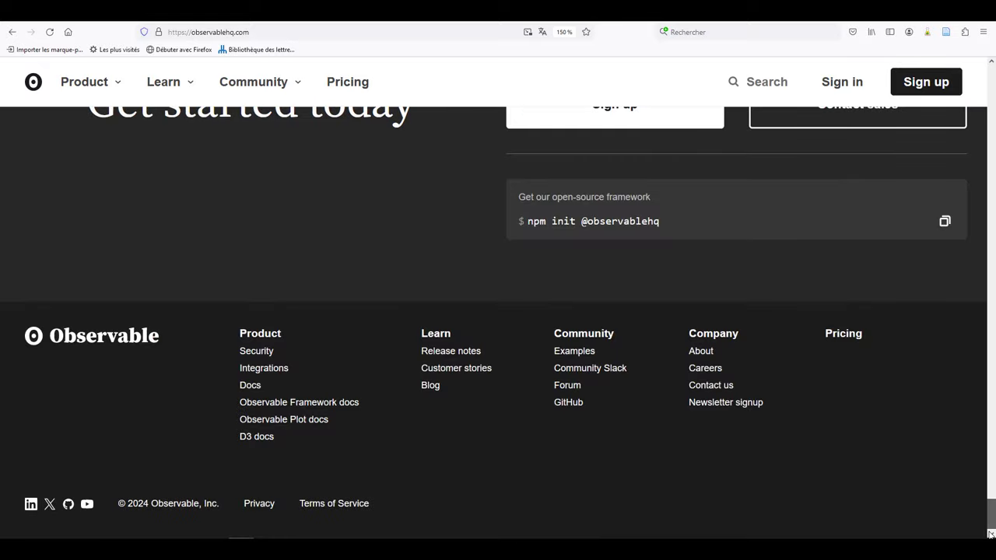
left_click(299, 421)
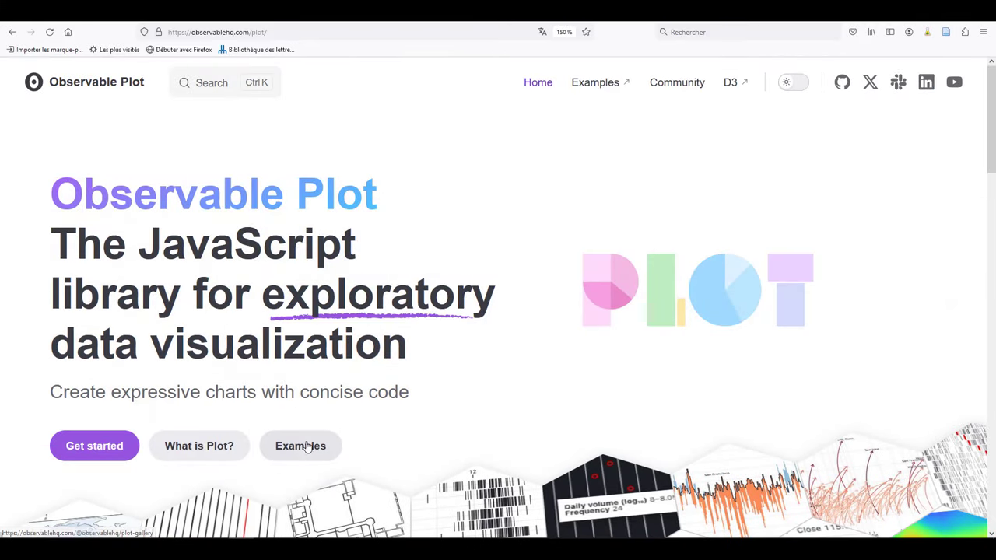
left_click(302, 449)
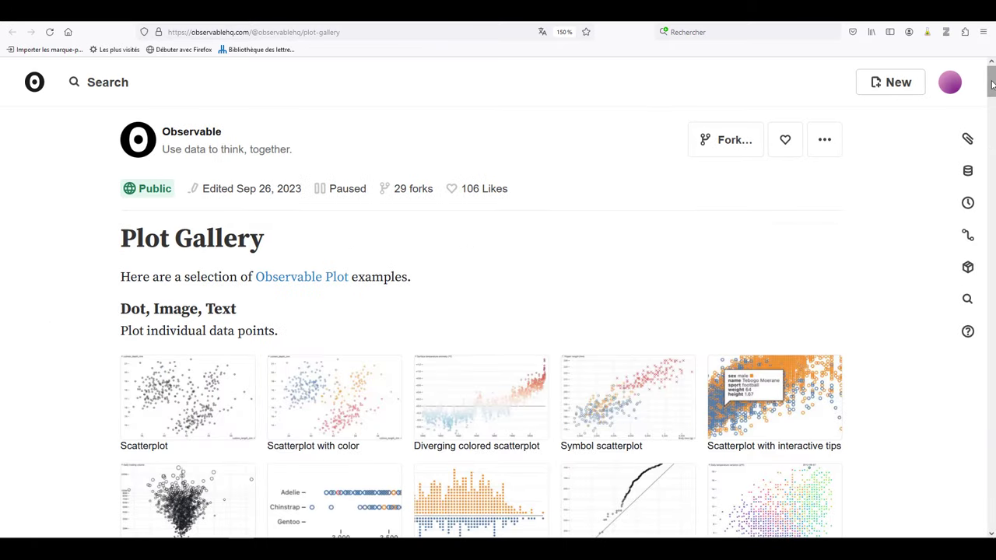
left_click_drag(992, 84, 993, 158)
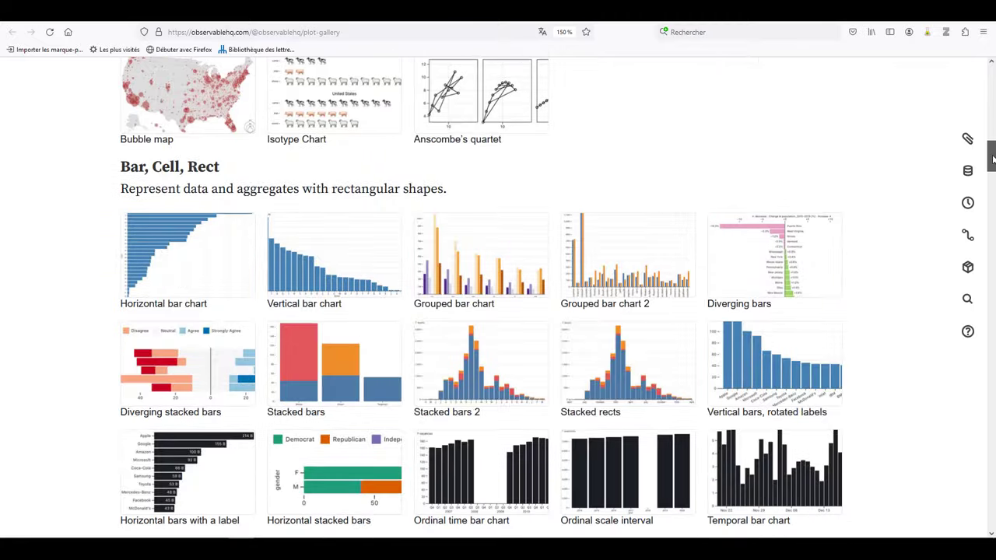
scroll(574, 334, "up", 2)
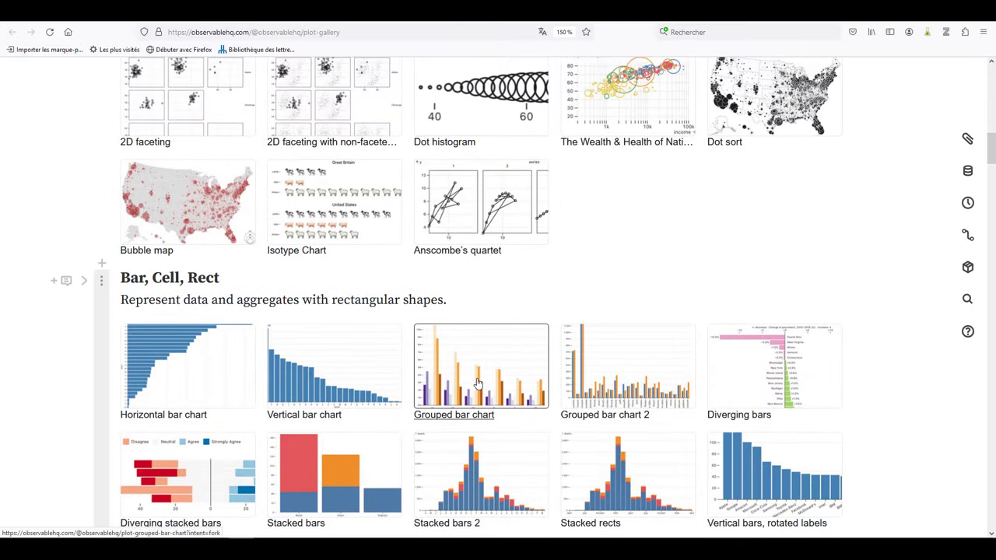
- Open the Grouped bar chart example from the gallery and expand its data array below the plot code
left_click(478, 386)
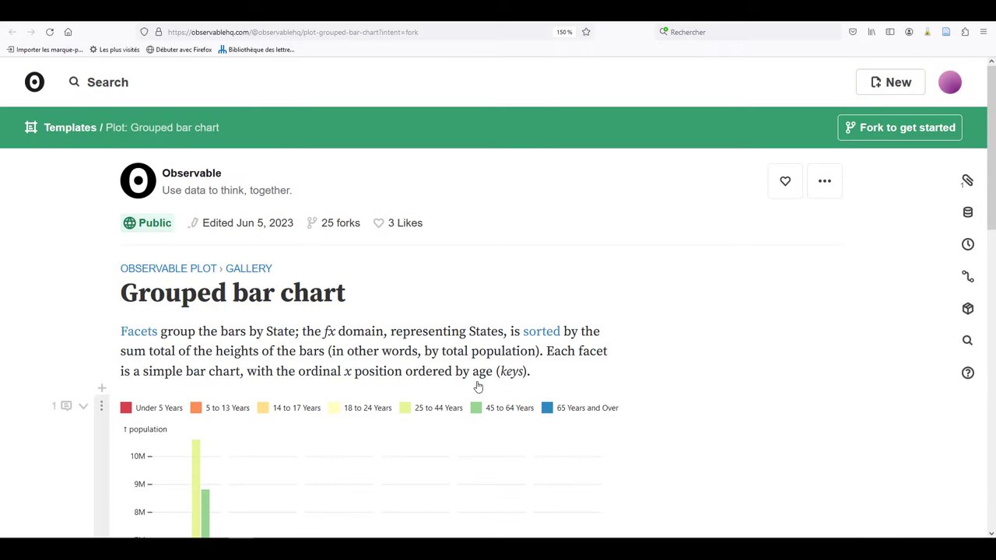
scroll(564, 368, "down", 5)
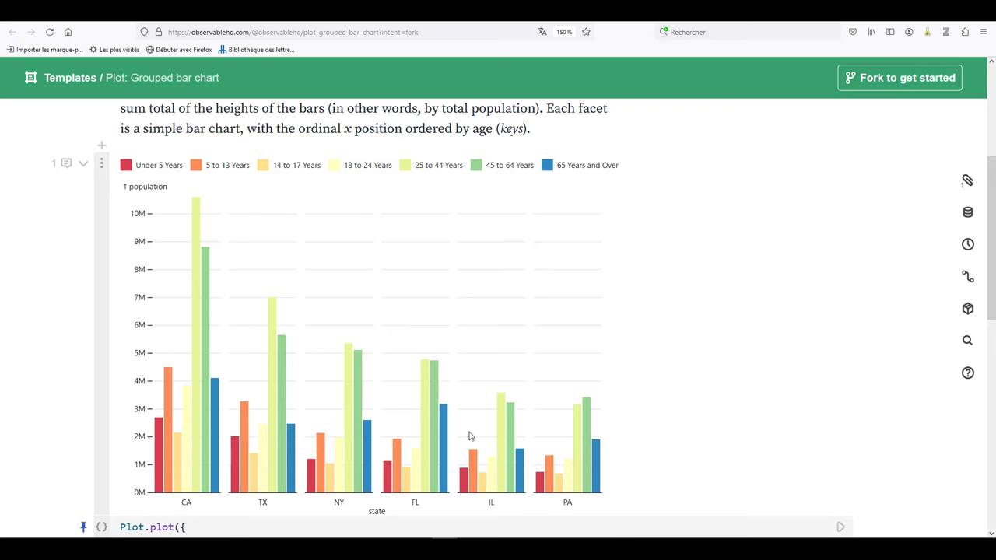
scroll(470, 436, "down", 10)
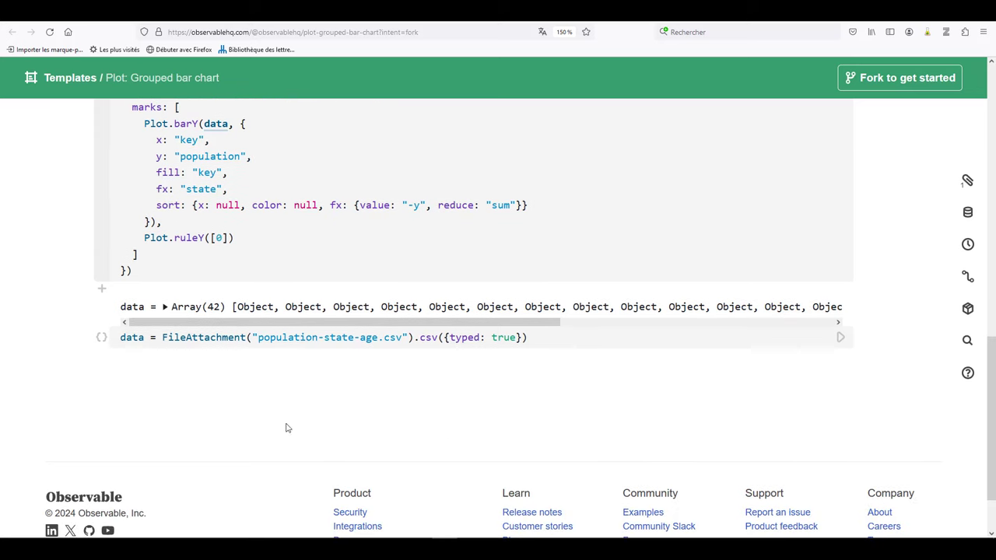
left_click(164, 307)
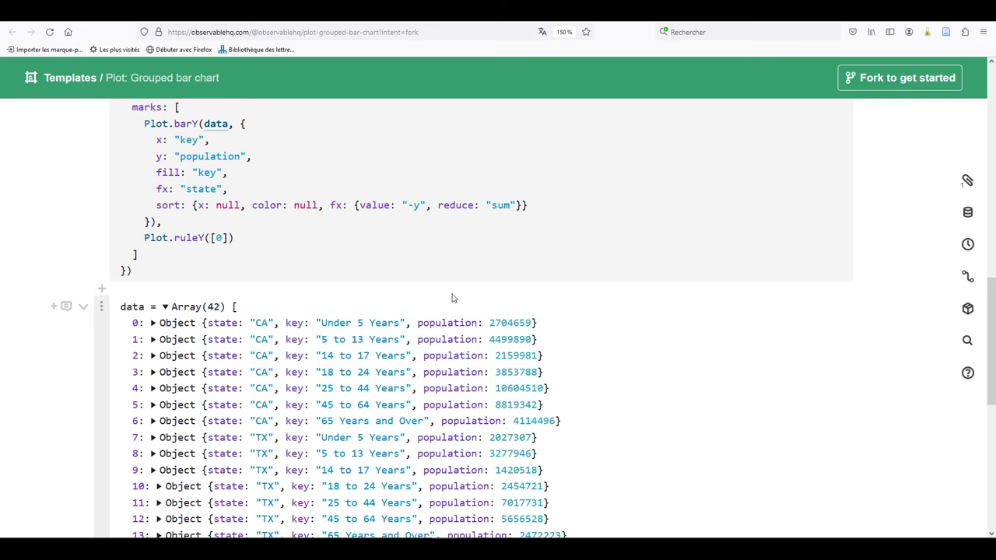
- Copy the example's complete Plot.plot code block and return to the Mon graphique notebook
scroll(389, 296, "up", 1)
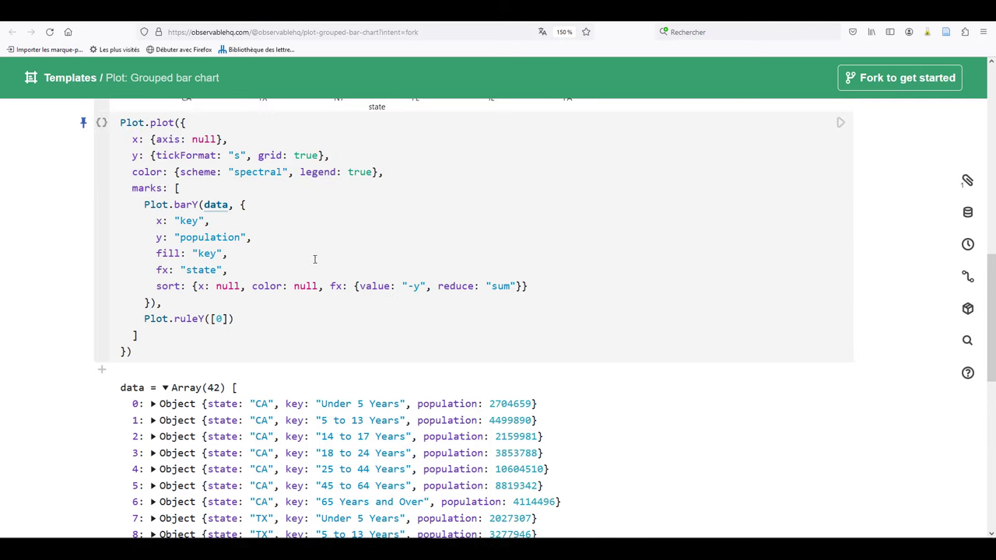
left_click_drag(119, 122, 137, 354)
key("ctrl+c")
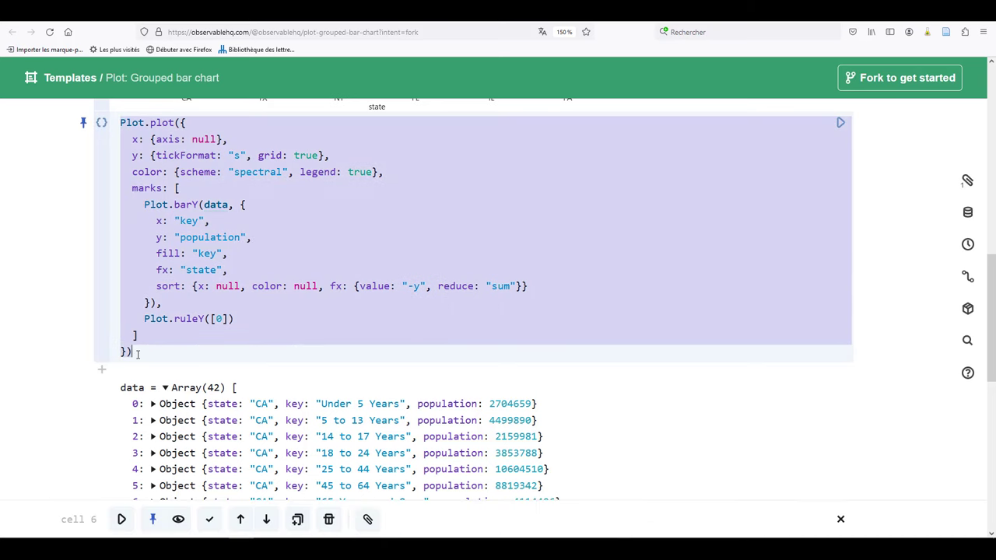
left_click(296, 24)
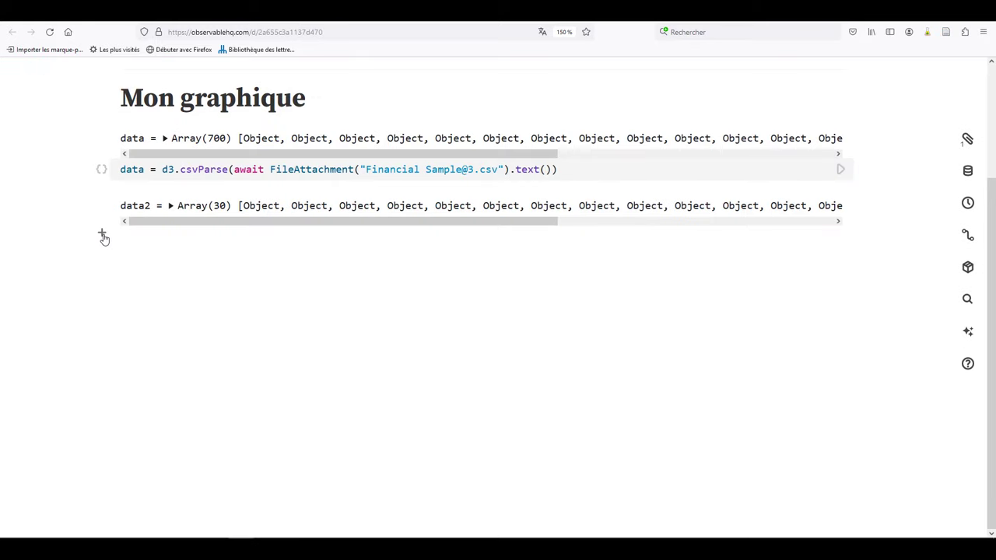
- Add a JavaScript cell below data2, paste the copied Plot.plot code and run it
left_click(102, 235)
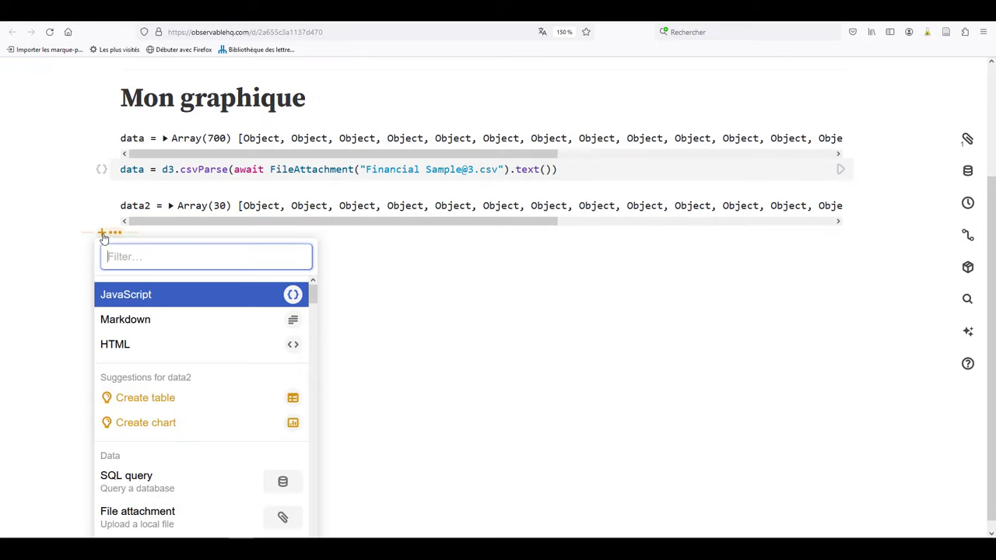
left_click(139, 296)
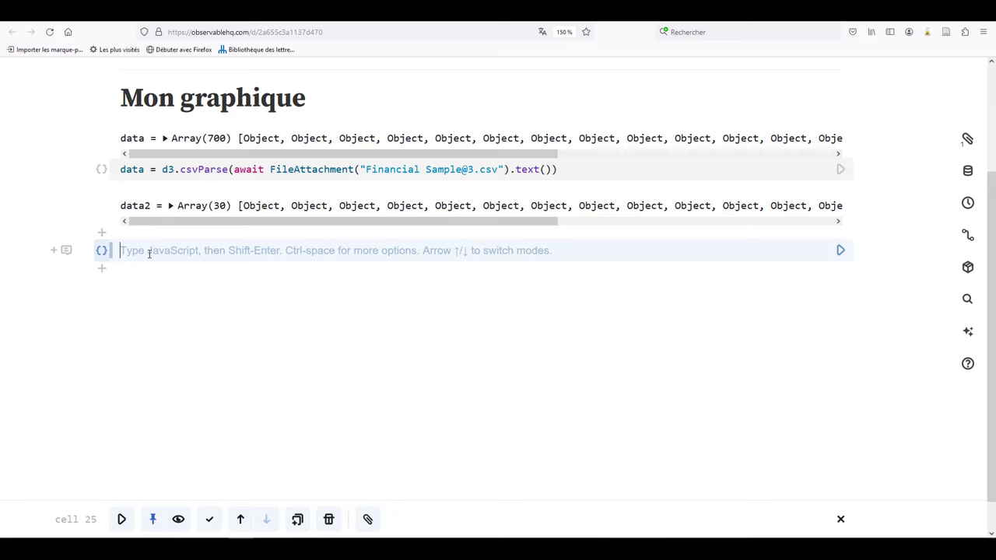
key("ctrl+v")
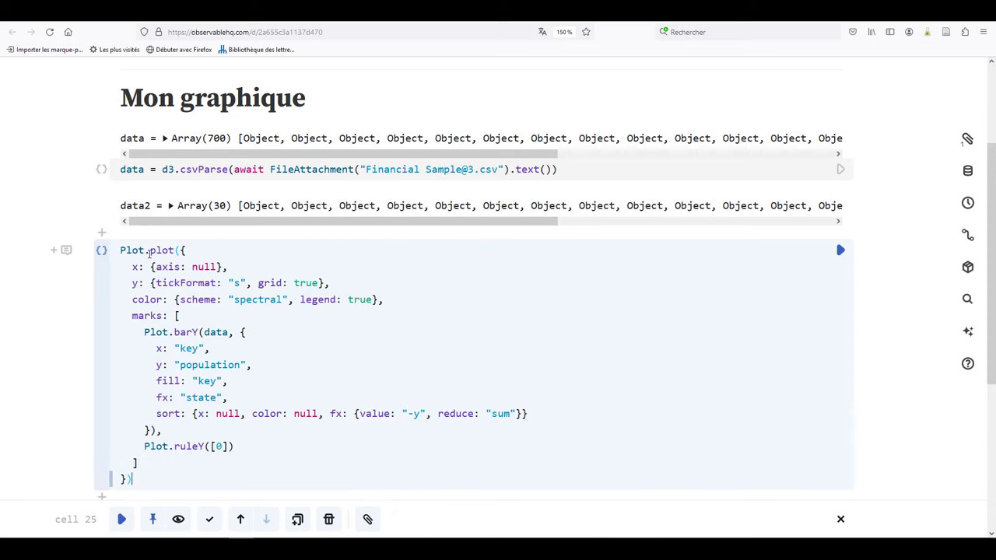
left_click(841, 253)
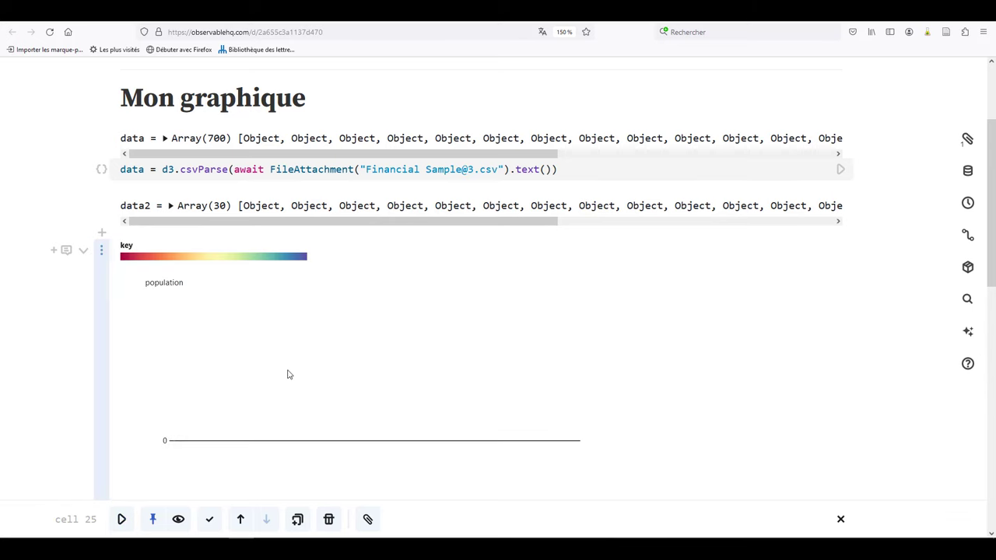
scroll(291, 372, "down", 3)
scroll(292, 371, "up", 2)
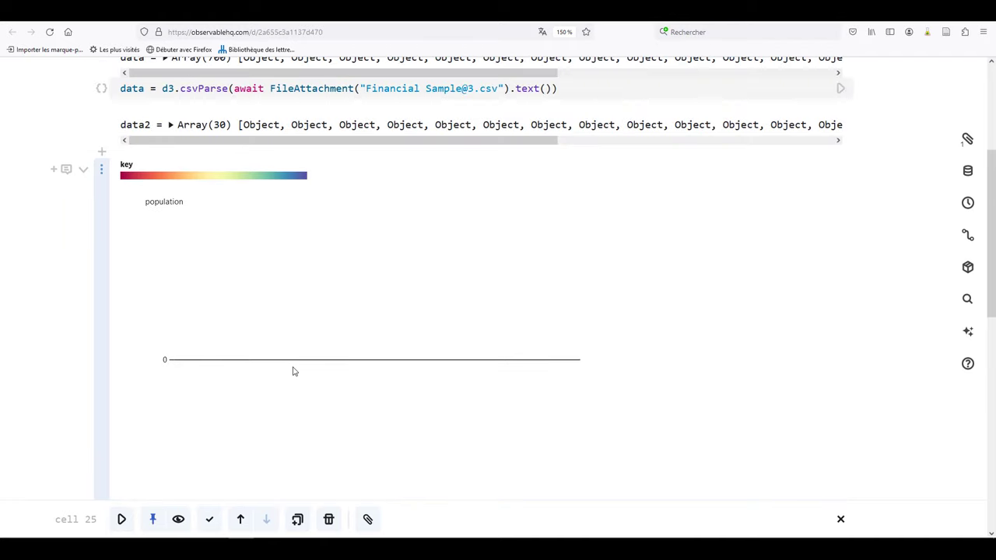
- In the pasted plot code, make data2 the source of Plot.barY and set x to "Produit"
scroll(293, 371, "down", 4)
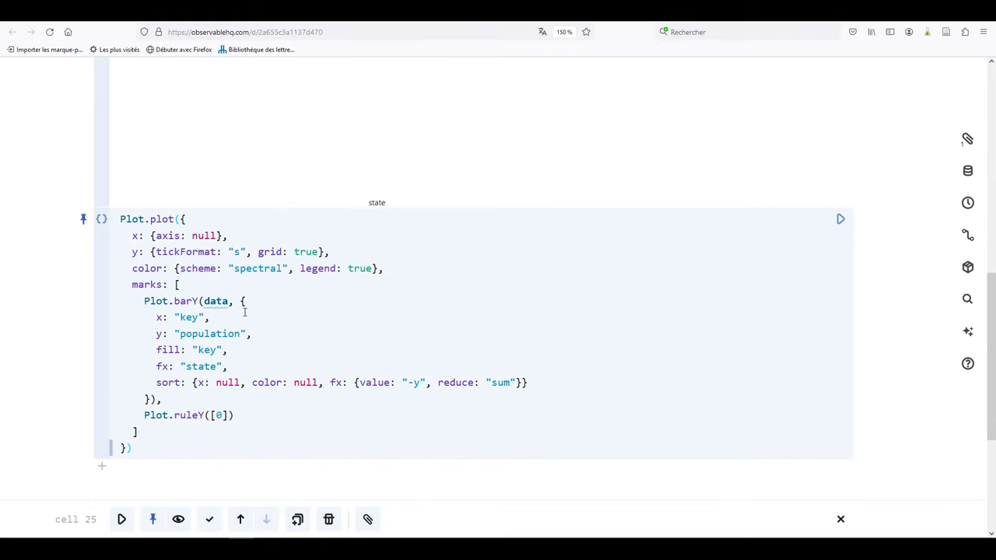
scroll(310, 392, "down", 1)
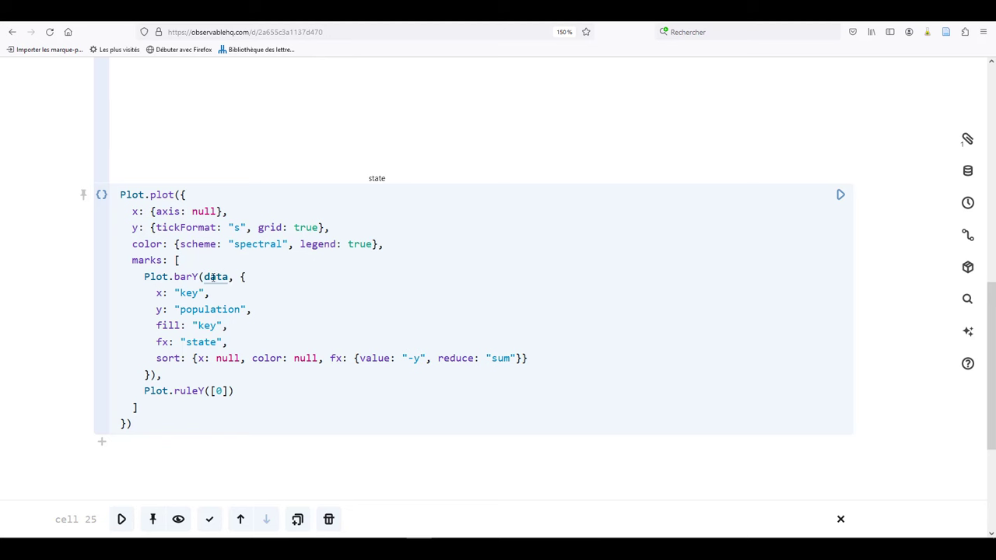
left_click(230, 280)
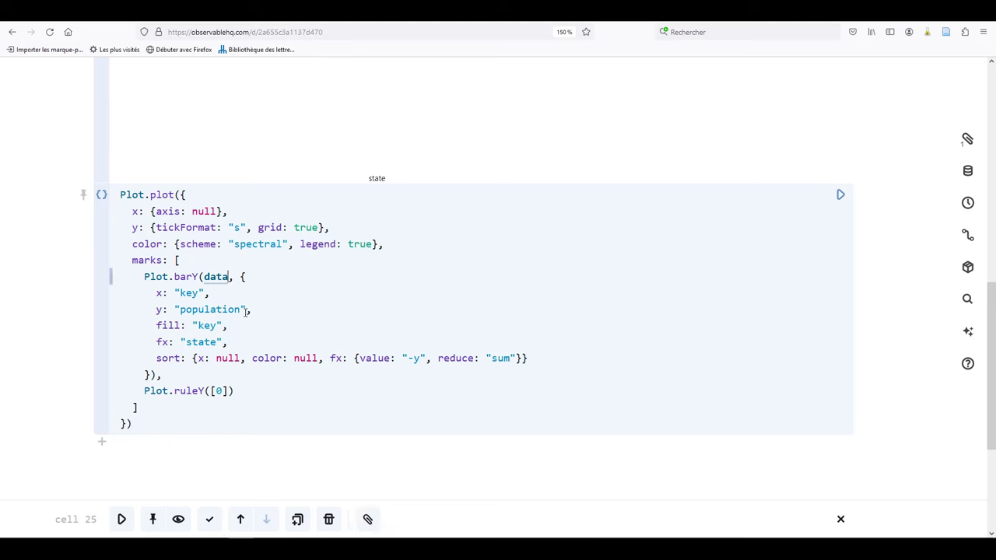
type("2")
left_click(181, 293)
left_click_drag(181, 293, 199, 293)
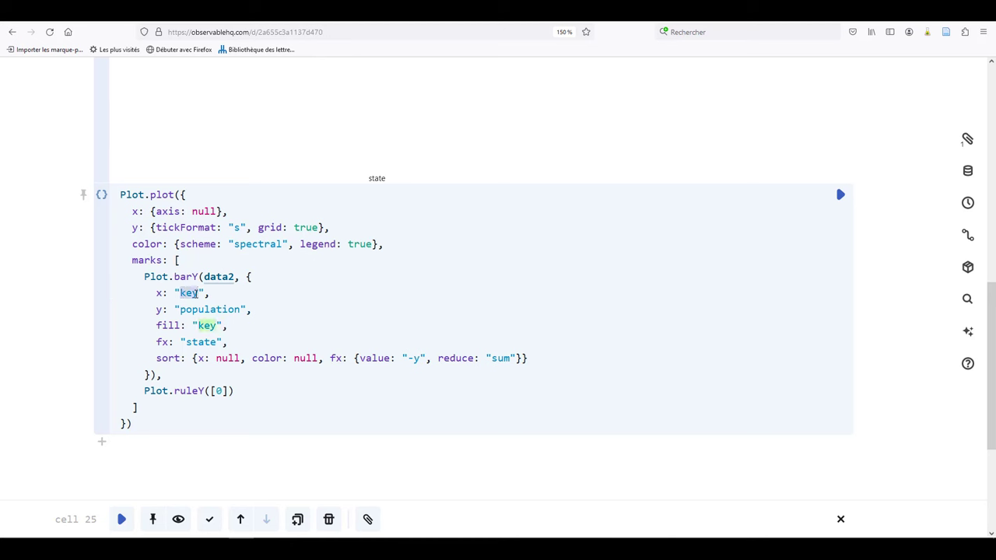
type("Produit")
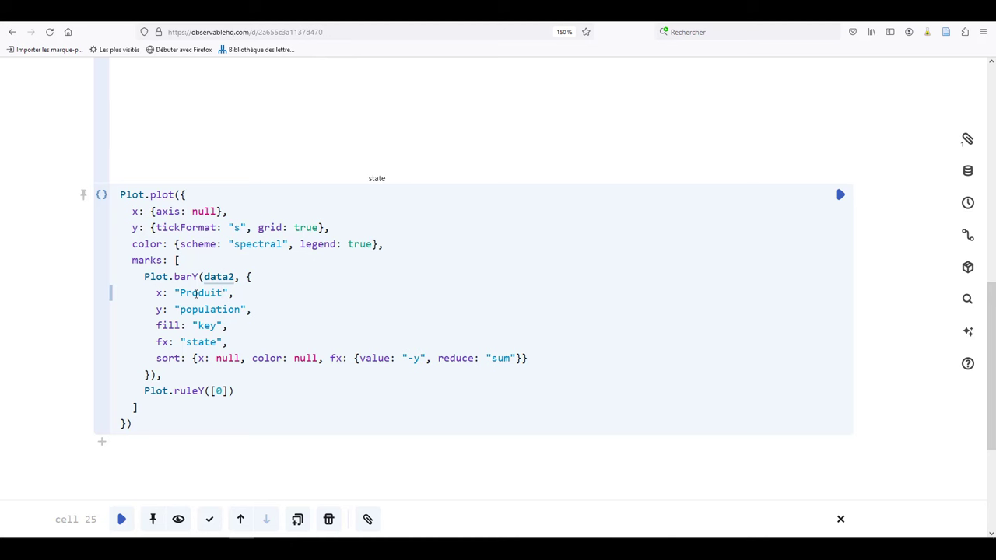
- Set the bar mark's y to "Ventes" and its fill to "Produit"
left_click(201, 309)
left_click_drag(180, 310, 243, 315)
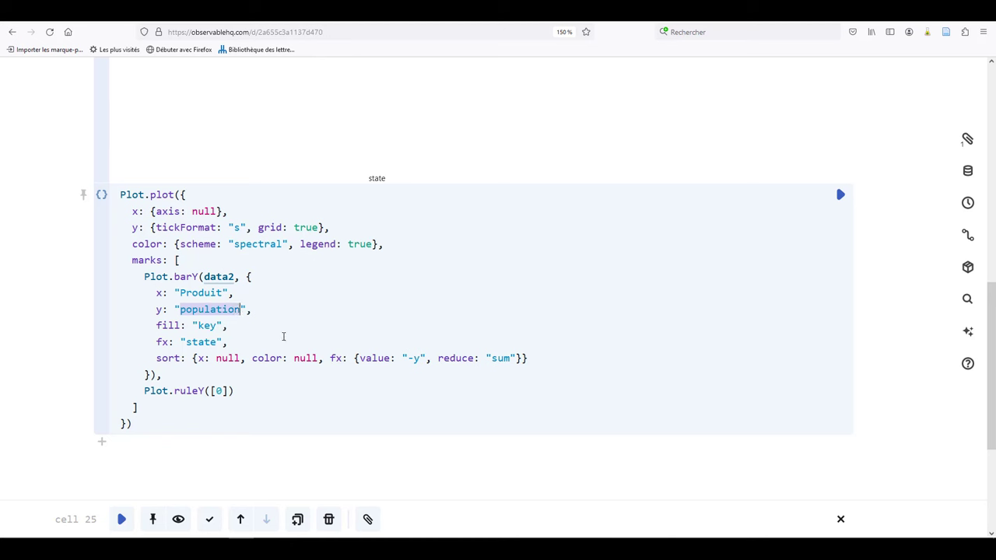
type("Vente")
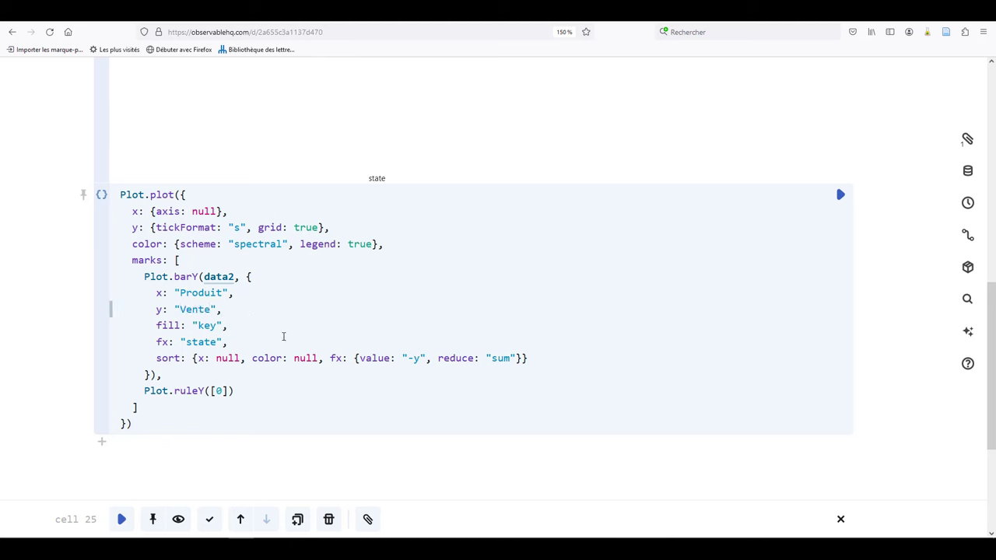
type("s")
left_click_drag(200, 326, 216, 325)
type("Produit")
- Set the bar mark's fx to "Pays", run the plot cell and view the resulting grouped bar chart
left_click_drag(185, 341, 218, 342)
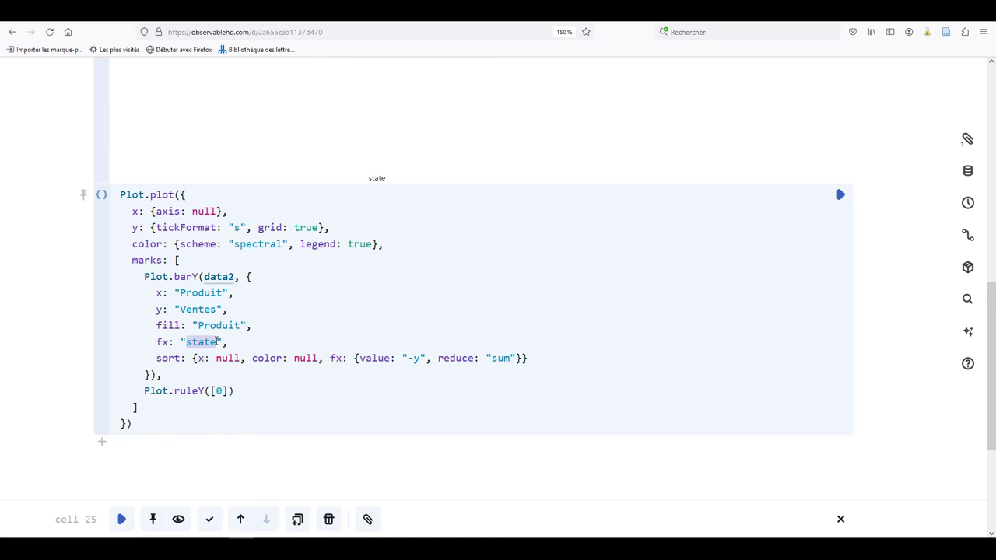
type("Pays")
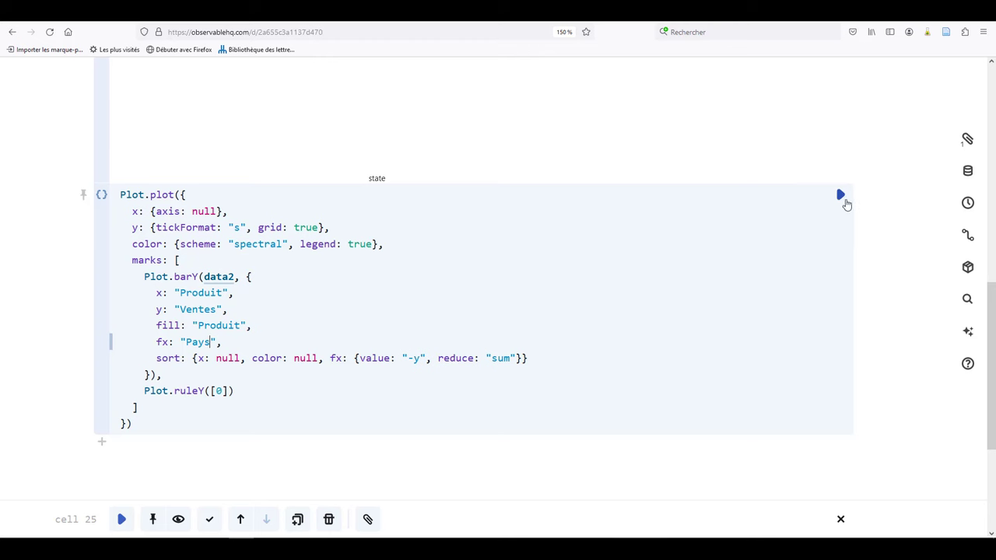
left_click(841, 196)
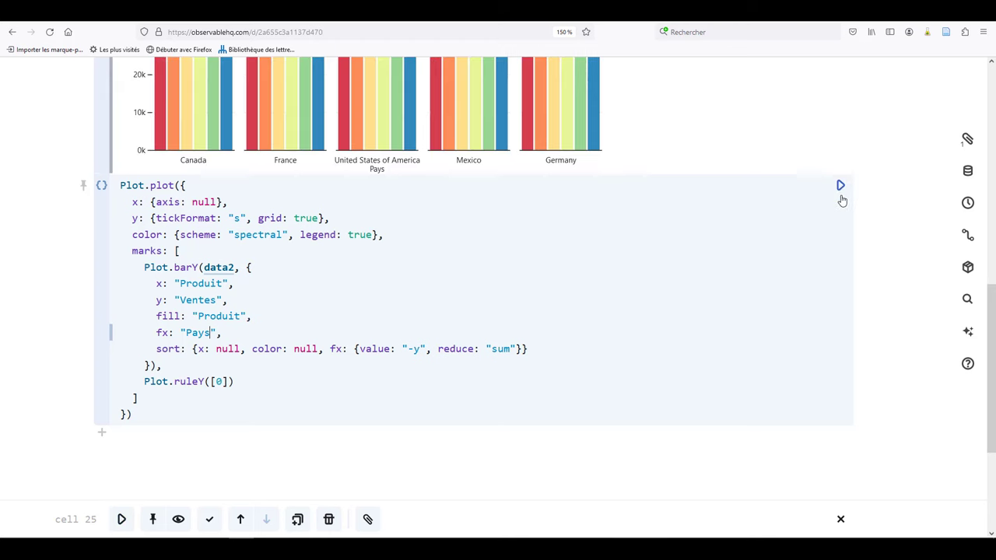
scroll(773, 186, "up", 3)
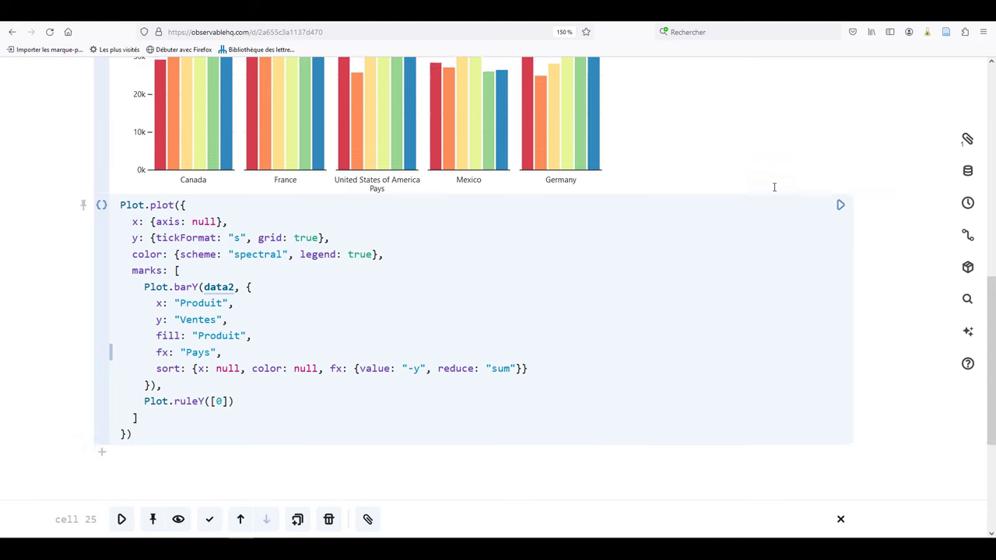
scroll(722, 208, "up", 2)
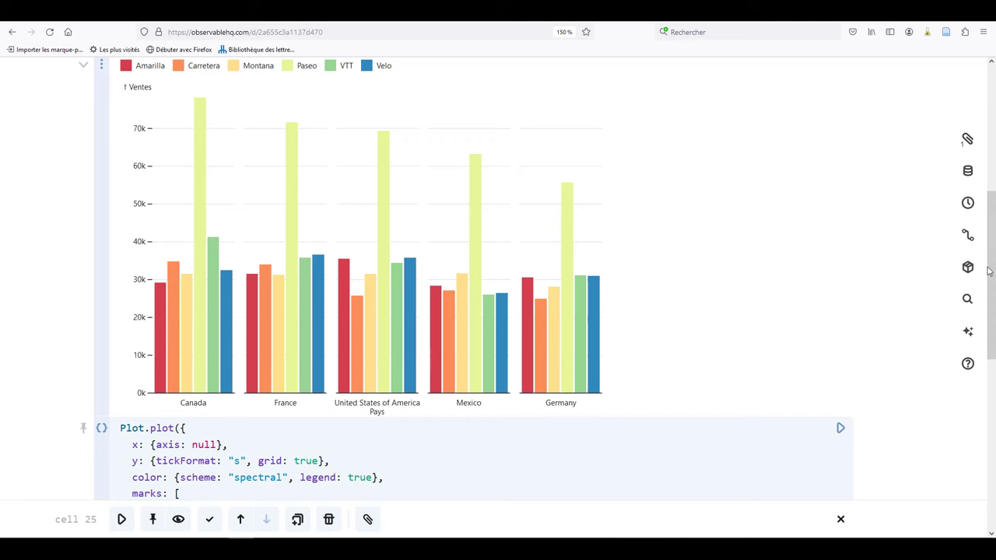
scroll(993, 258, "up", 1)
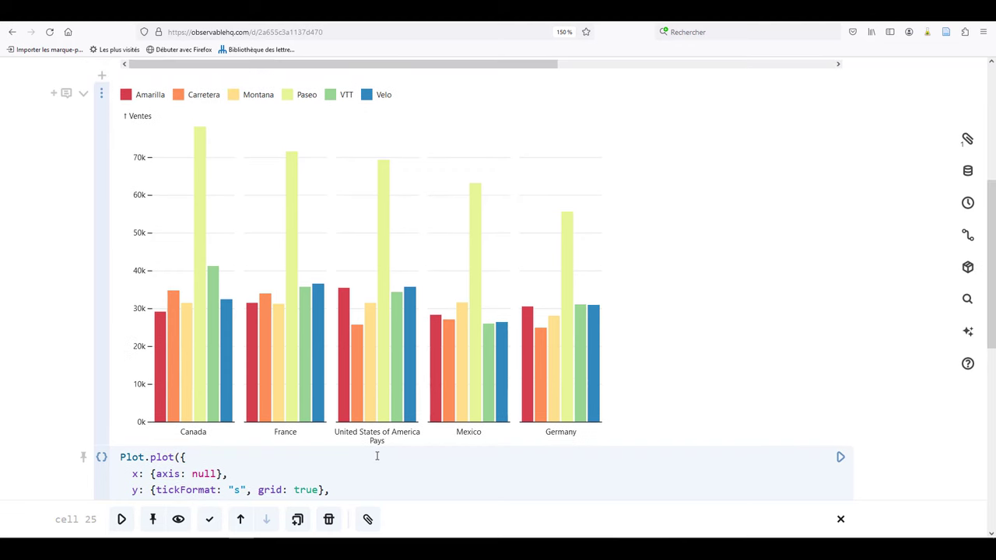
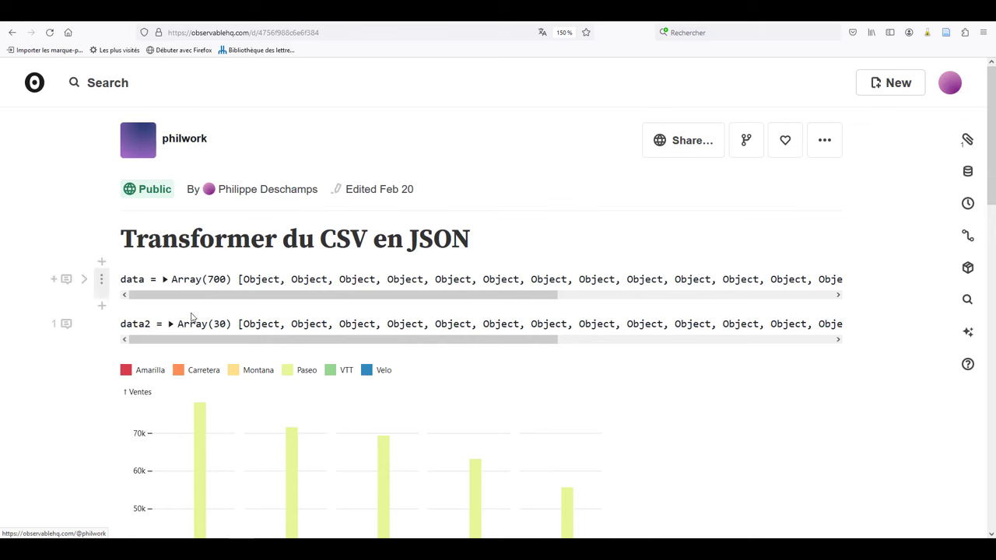
- In the Transformer du CSV en JSON notebook, read the comment on the data3 cell and show the cell's code
scroll(99, 351, "down", 5)
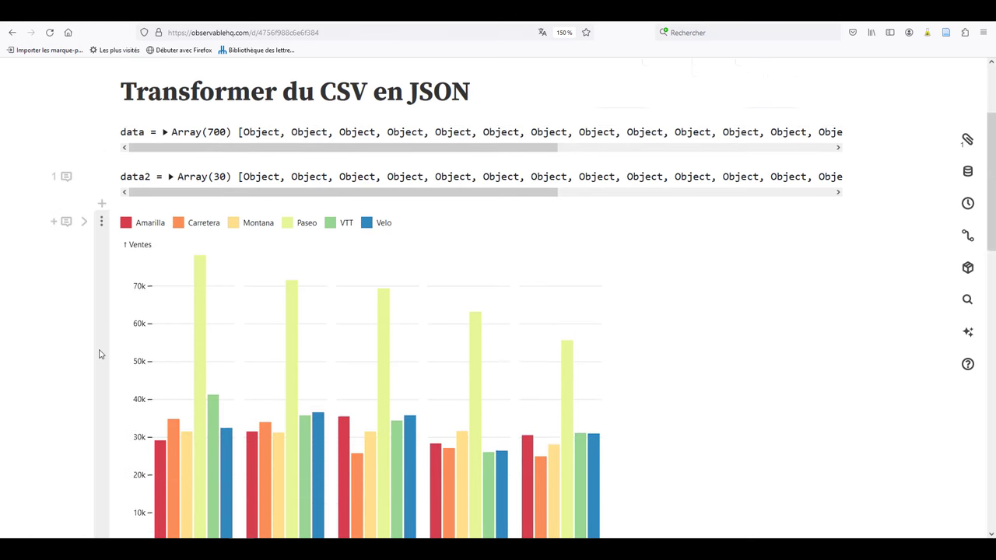
scroll(100, 354, "down", 4)
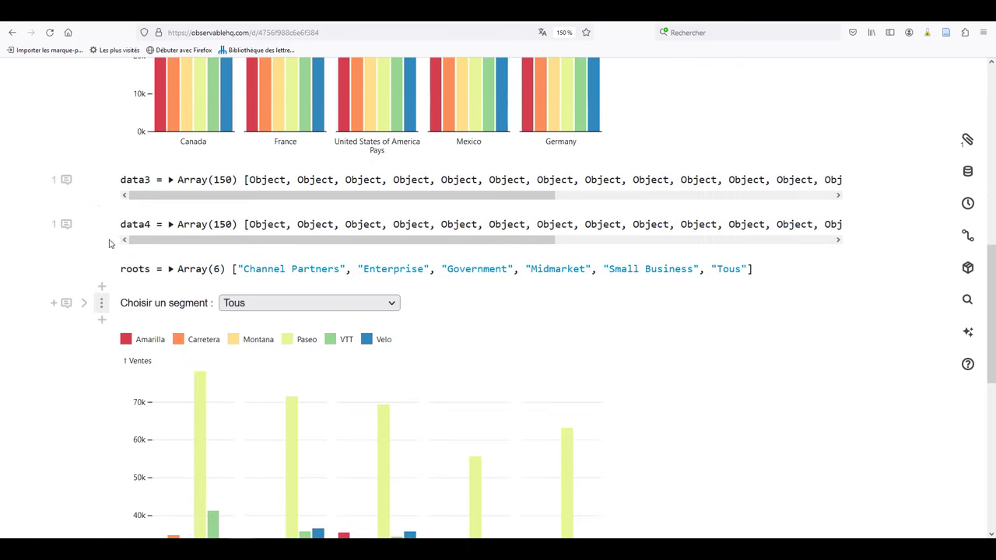
left_click(66, 185)
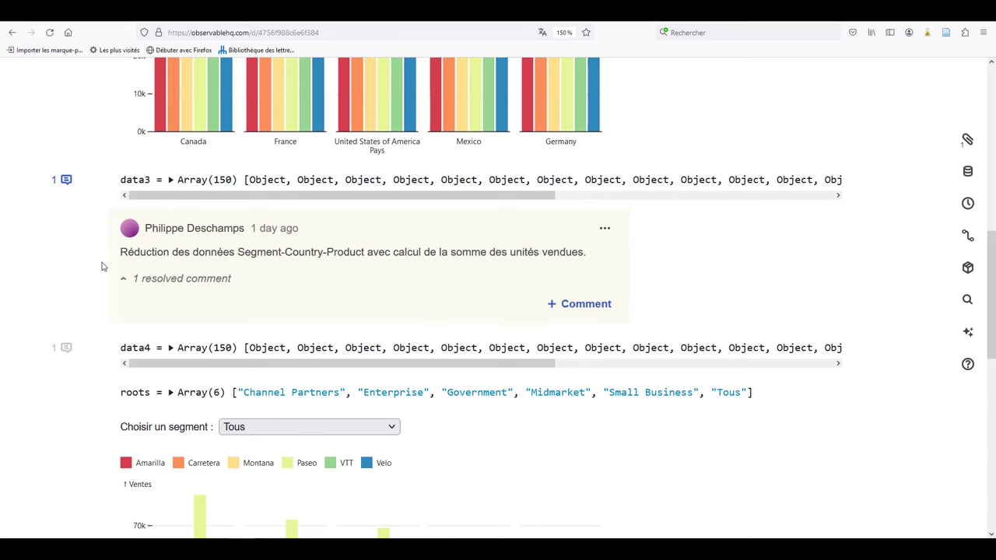
left_click(67, 179)
left_click(83, 182)
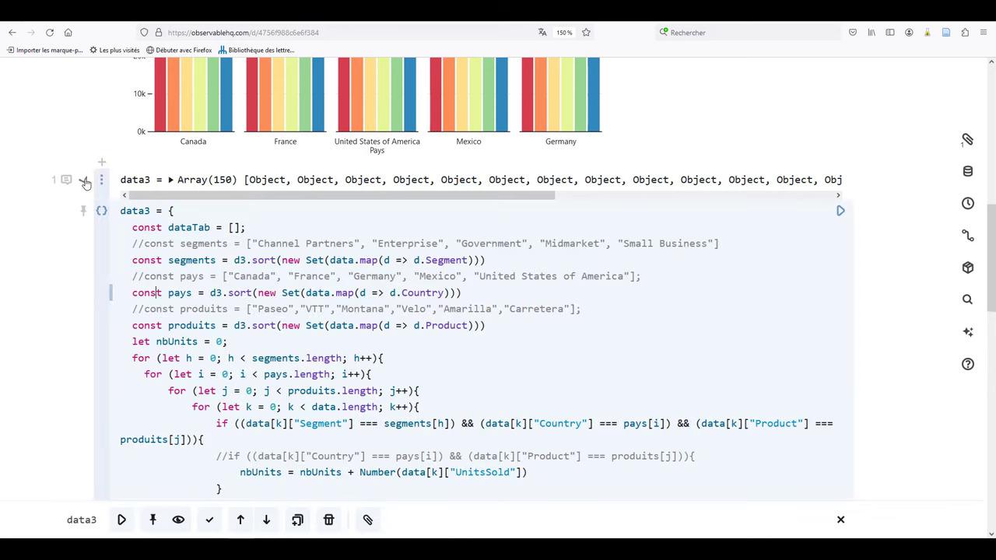
- Copy the complete data3 code block and return to the Mon graphique notebook
scroll(59, 279, "down", 1)
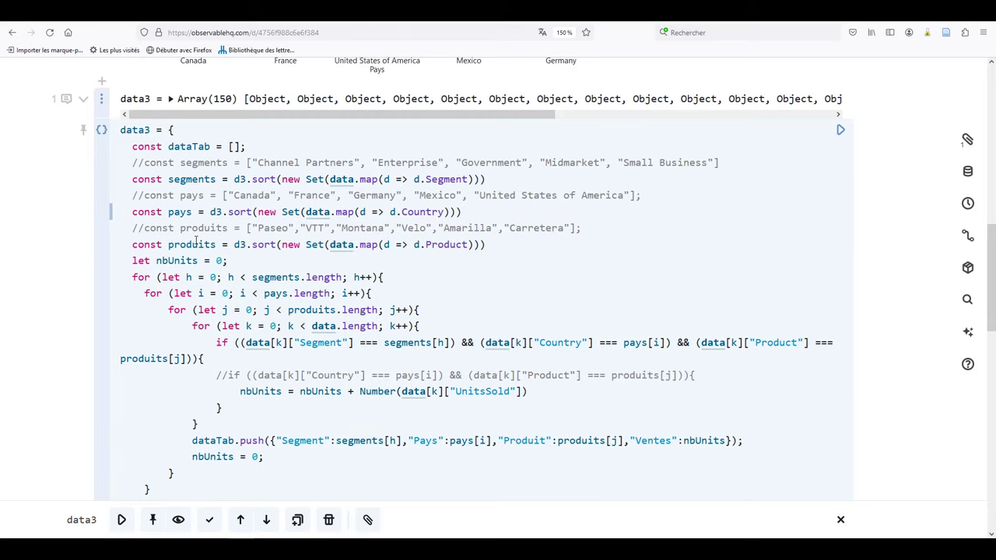
key("ctrl+a")
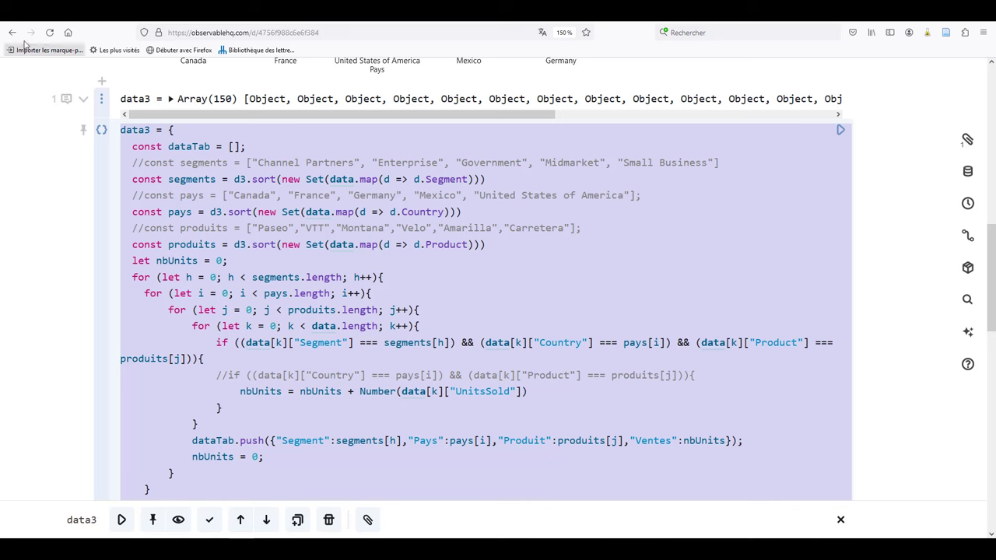
key("ctrl+Tab")
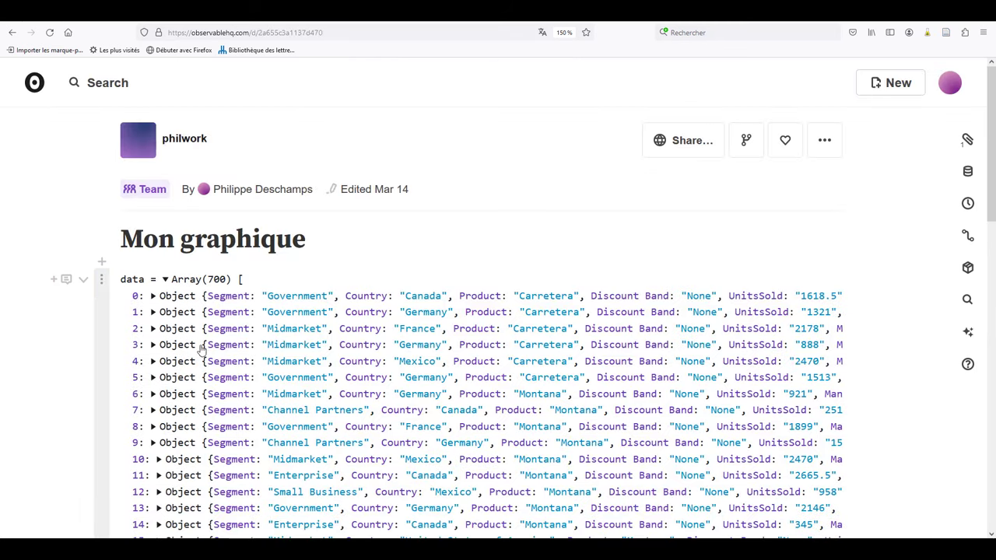
- Collapse the expanded data array and go to the end of the notebook, below the grouped bar chart
left_click(165, 280)
scroll(201, 354, "down", 6)
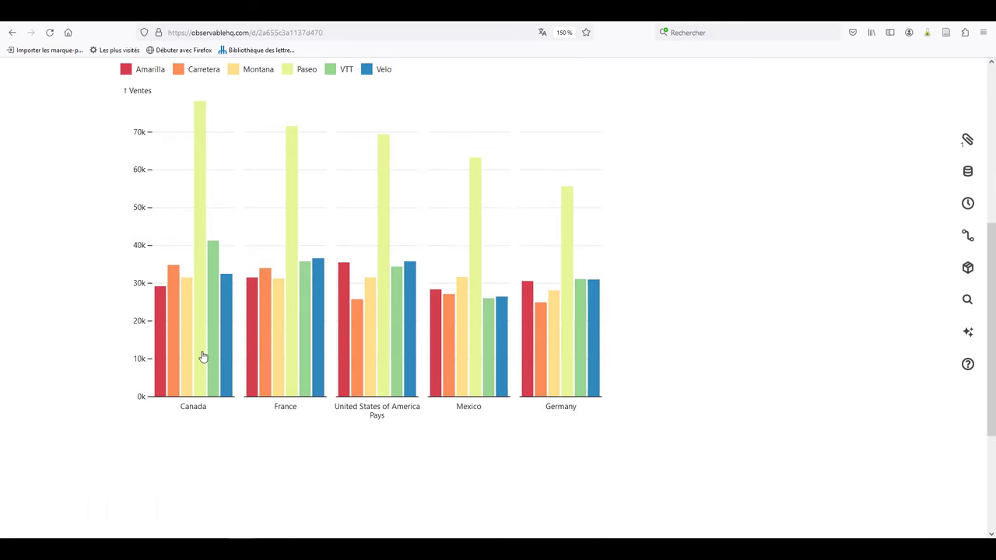
scroll(201, 355, "up", 2)
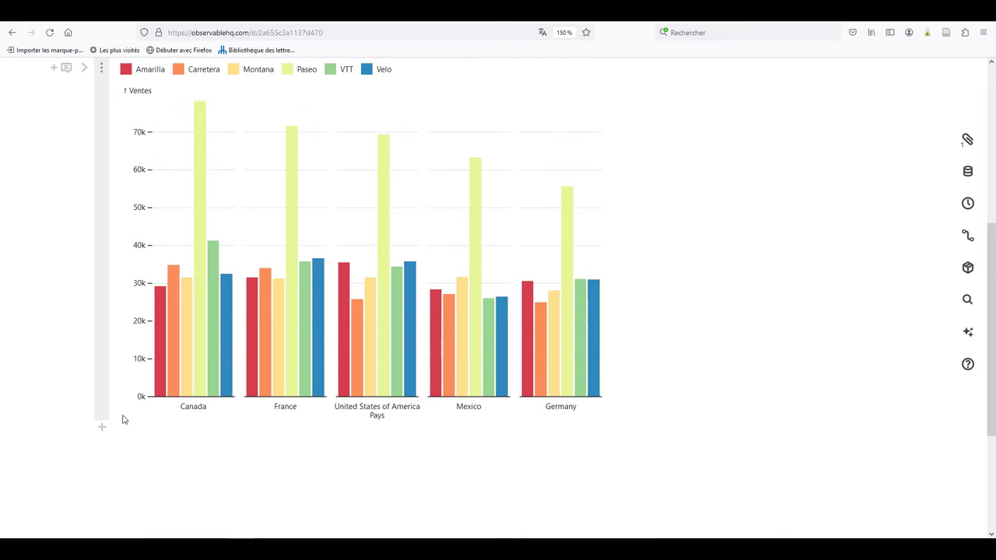
- Add a JavaScript cell below the grouped bar chart, paste the copied data3 code into it and run it
left_click(102, 427)
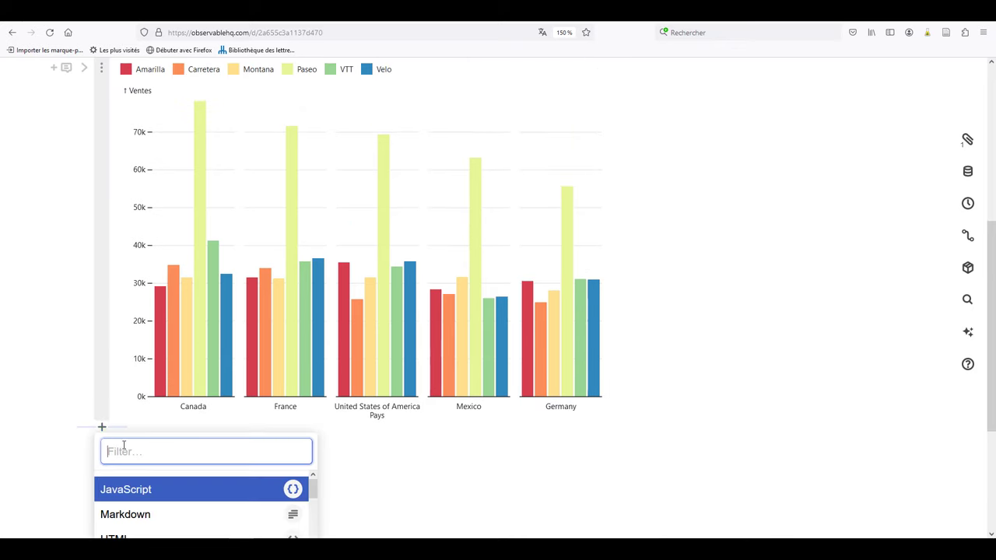
left_click(147, 491)
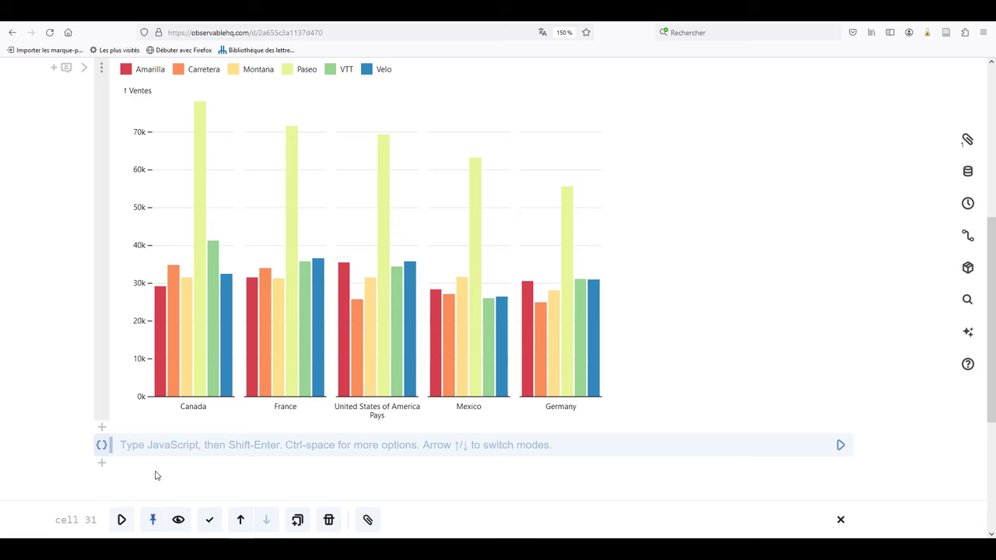
key("ctrl+v")
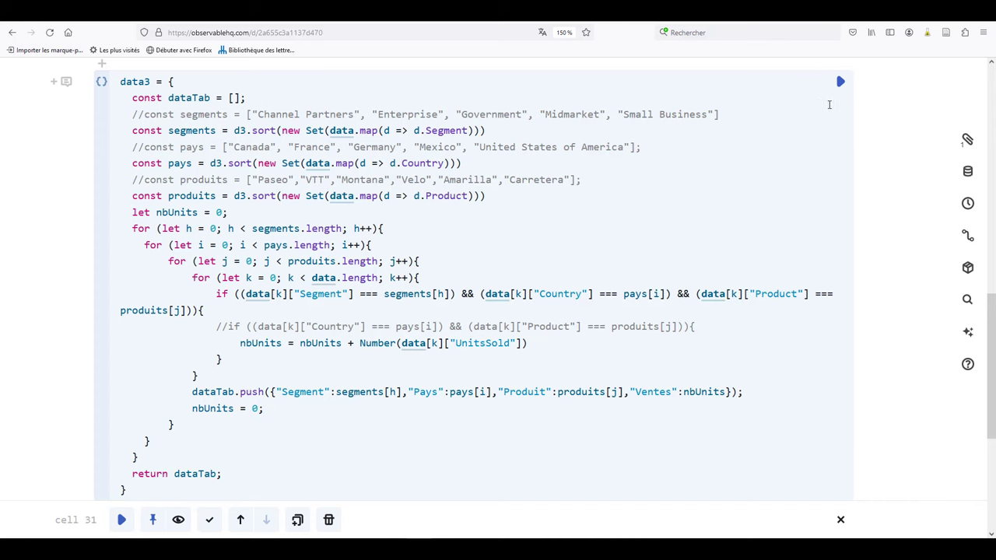
left_click(840, 83)
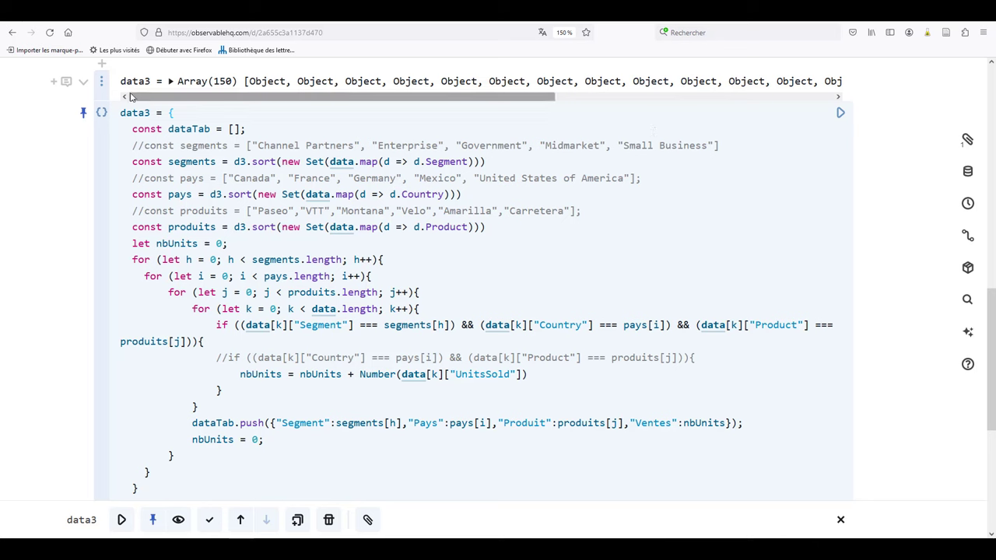
left_click(171, 81)
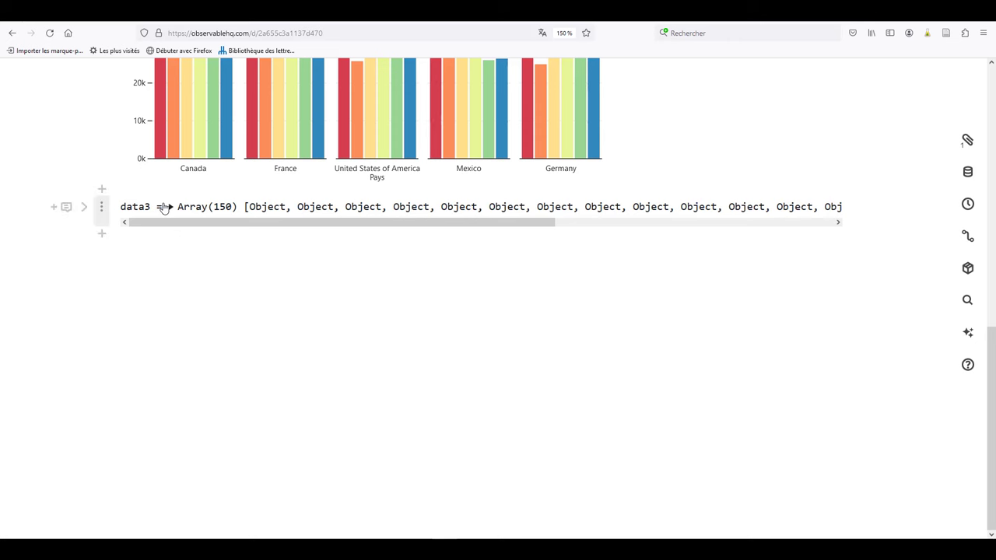
- Duplicate the grouped bar chart cell directly below the original and close its code editor
scroll(225, 282, "up", 5)
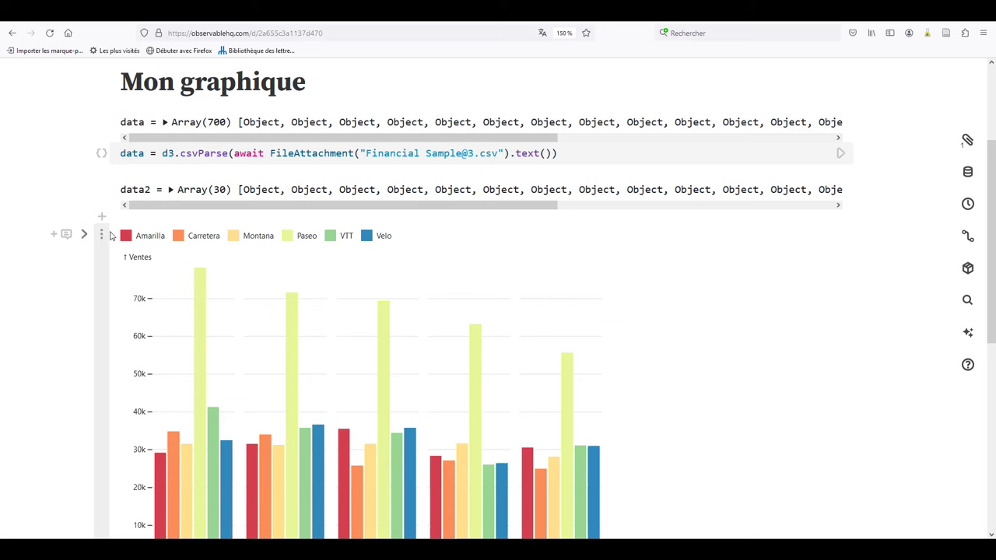
left_click(101, 236)
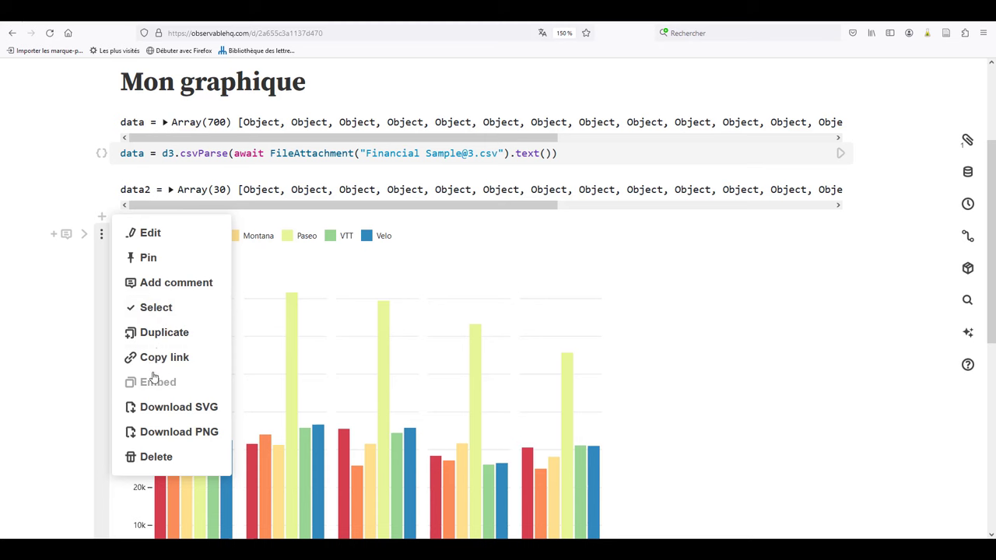
left_click(159, 333)
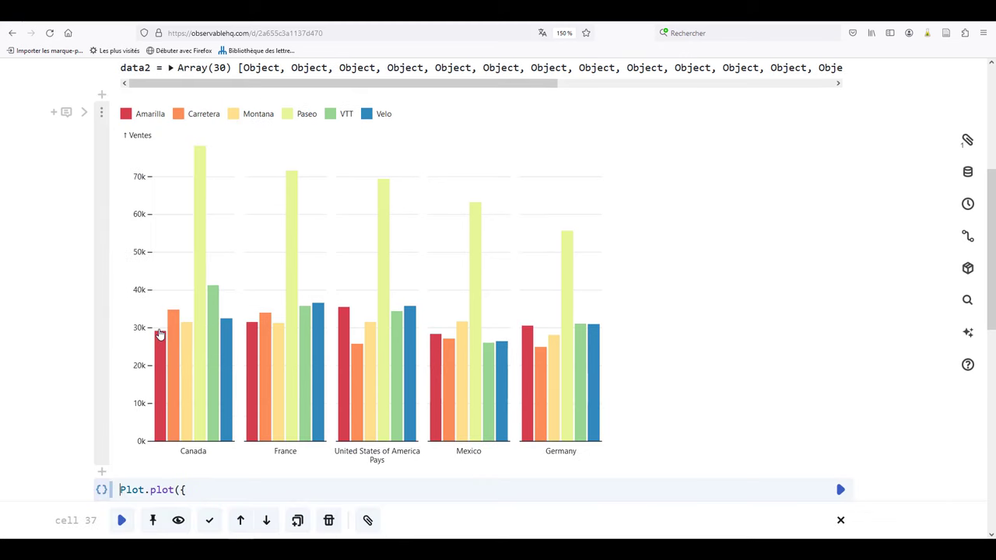
scroll(44, 363, "down", 2)
scroll(45, 363, "down", 5)
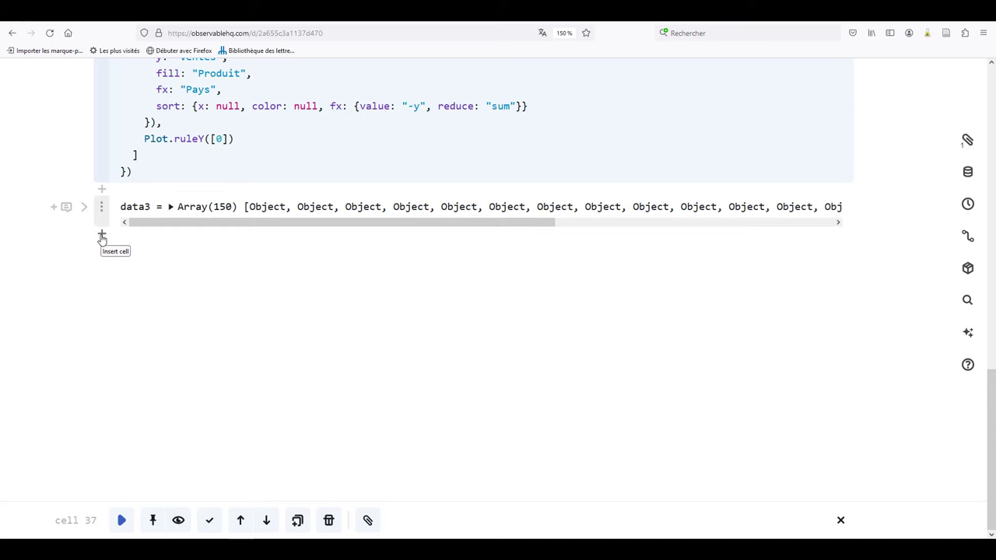
left_click(101, 235)
key("Escape")
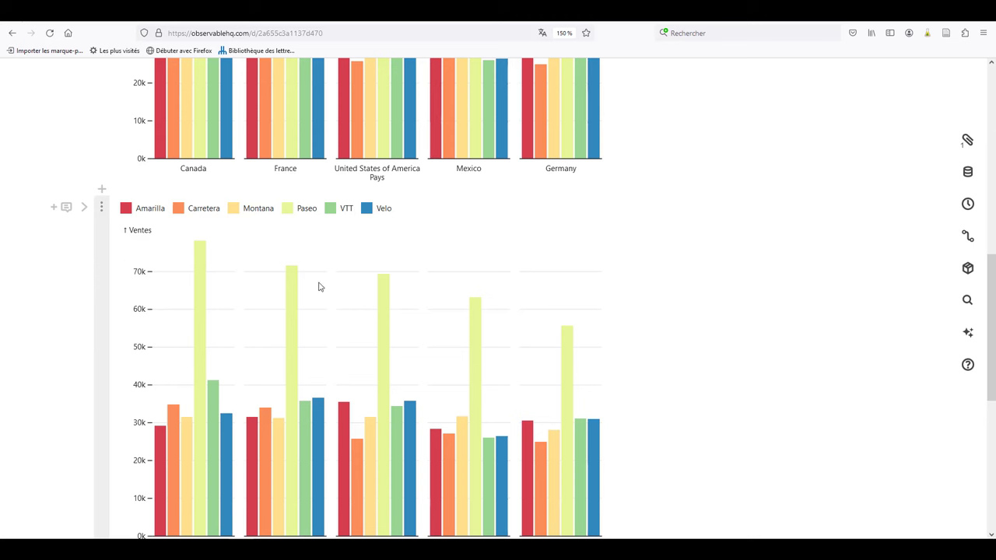
scroll(544, 336, "down", 1)
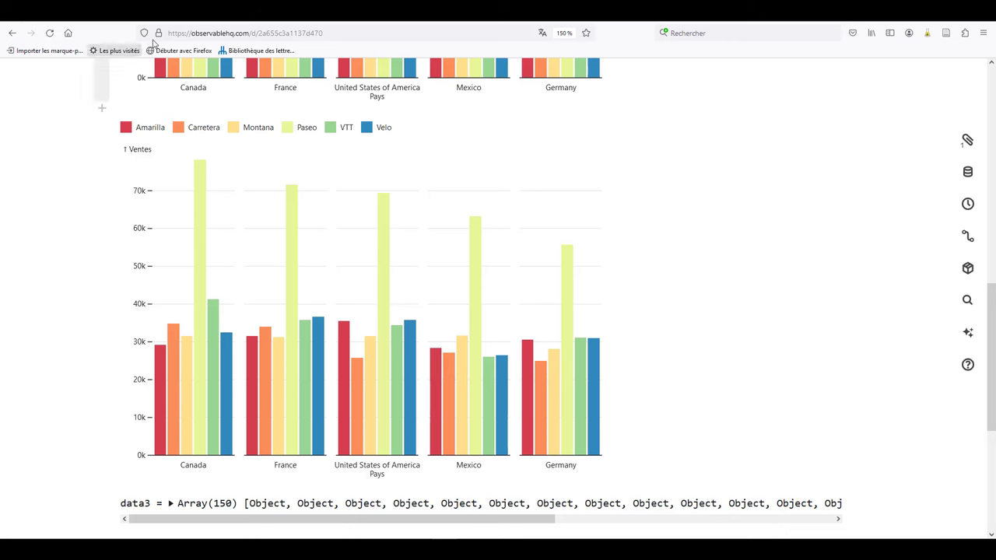
- From the Transformer du CSV en JSON notebook, search all of Observable for "dropdown menu" and open the Dropdown Menu notebook dated Mar 27, 2023
left_click(199, 20)
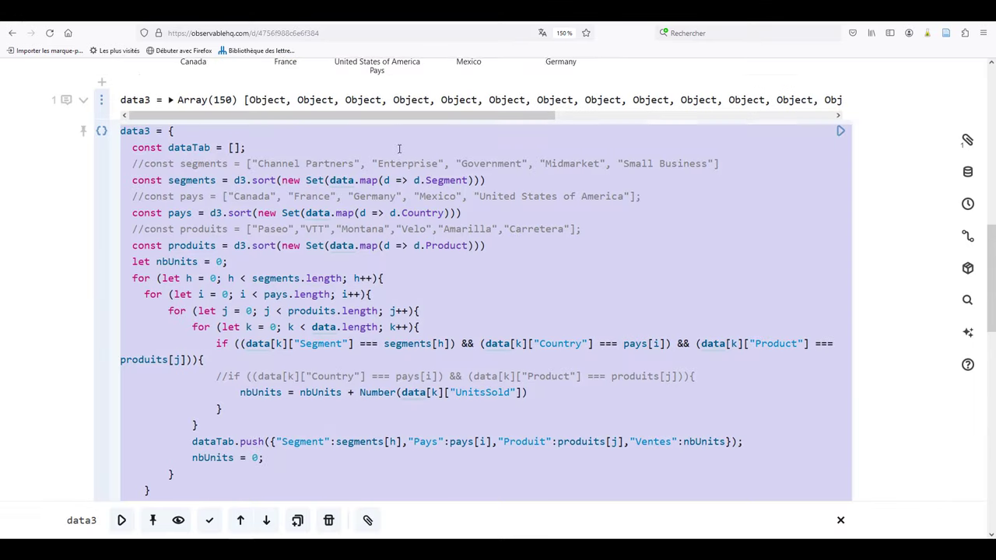
scroll(399, 149, "up", 10)
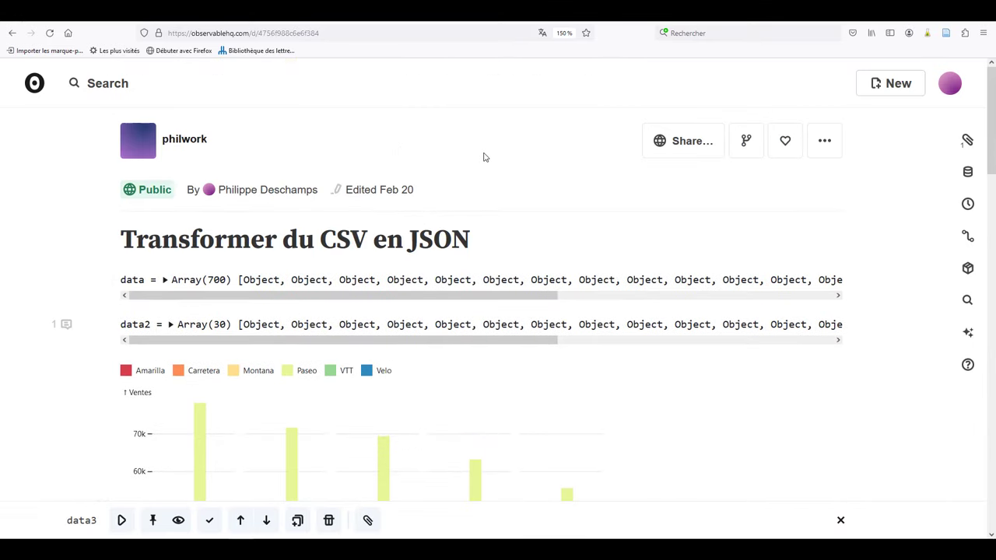
left_click(111, 91)
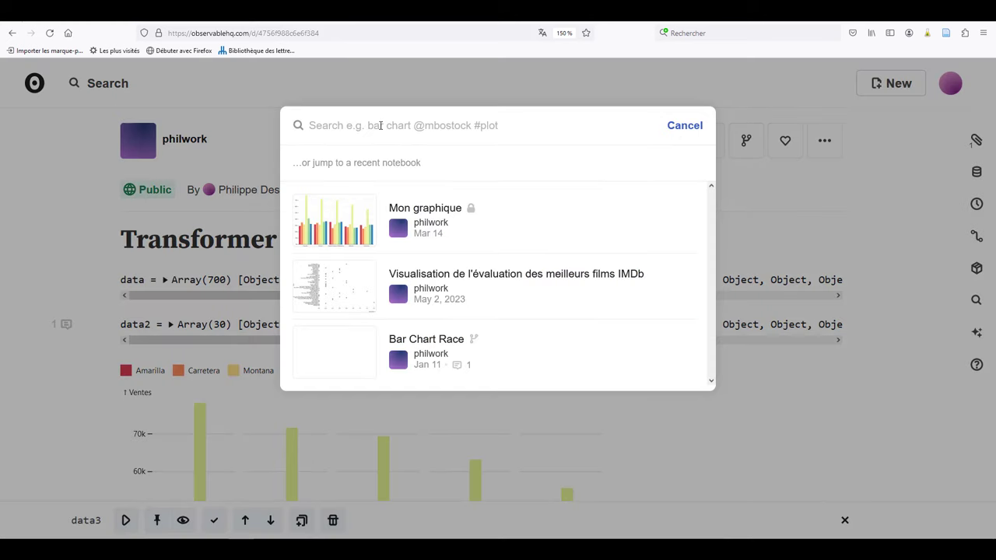
type("drop")
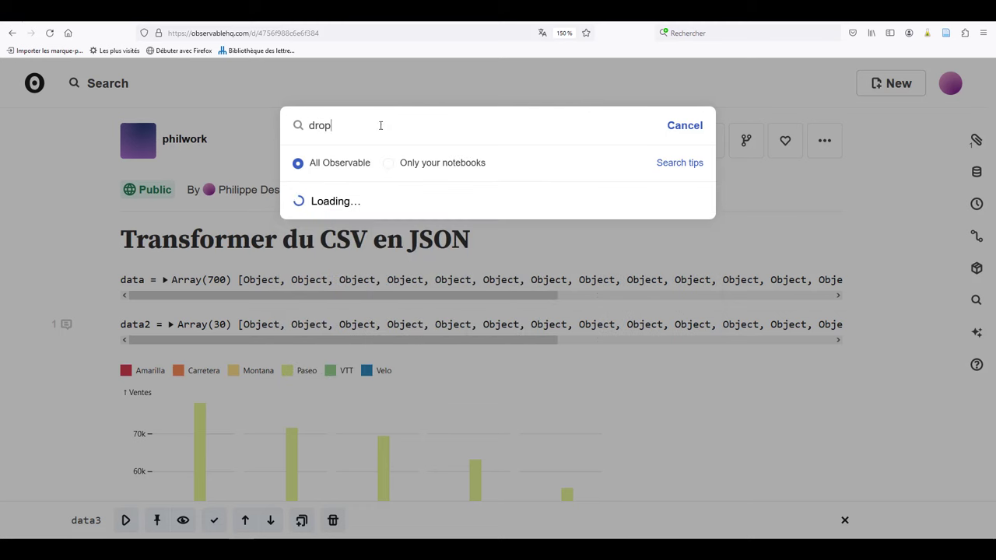
type("down menu")
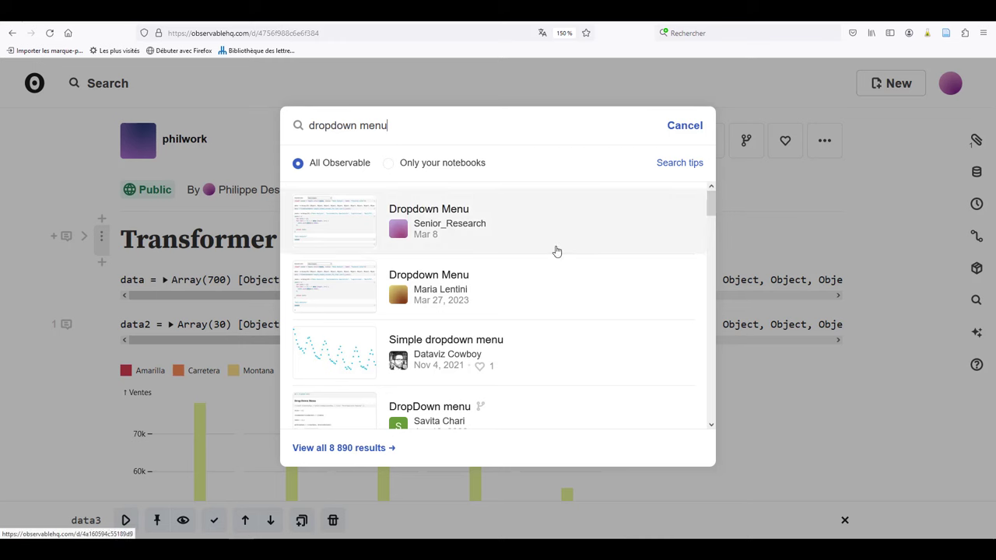
left_click(442, 294)
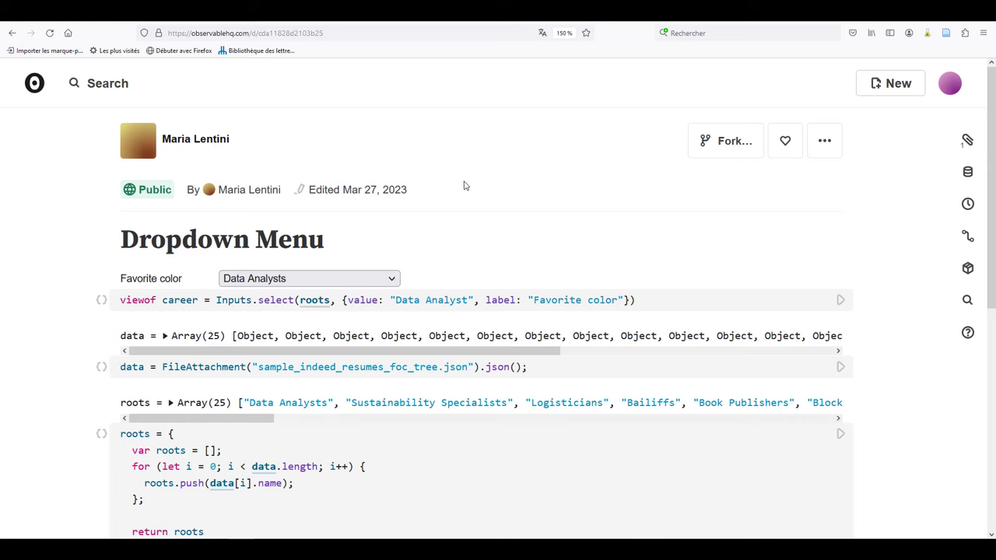
- Examine the Favorite color dropdown's options, its Inputs.select code and the contents of the roots array
scroll(468, 198, "down", 2)
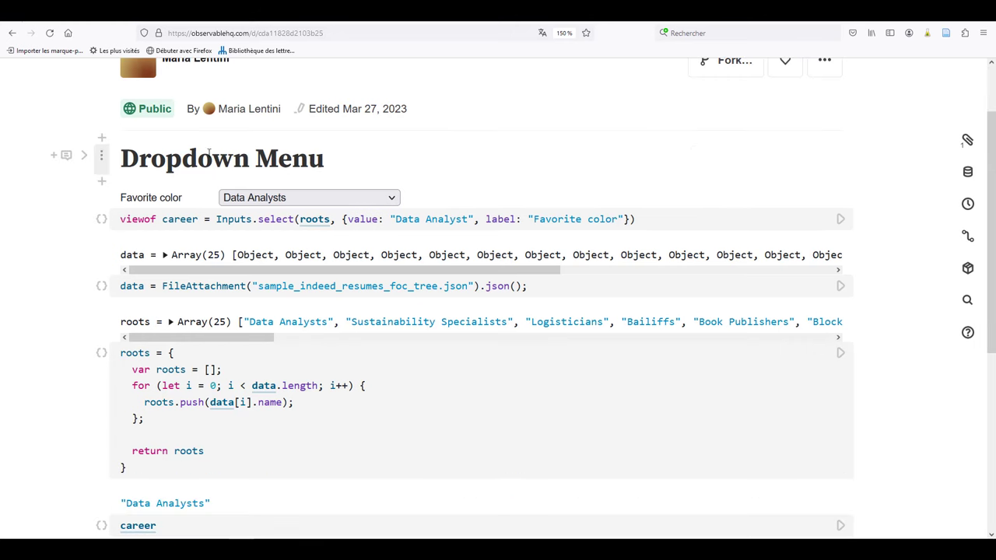
left_click(395, 200)
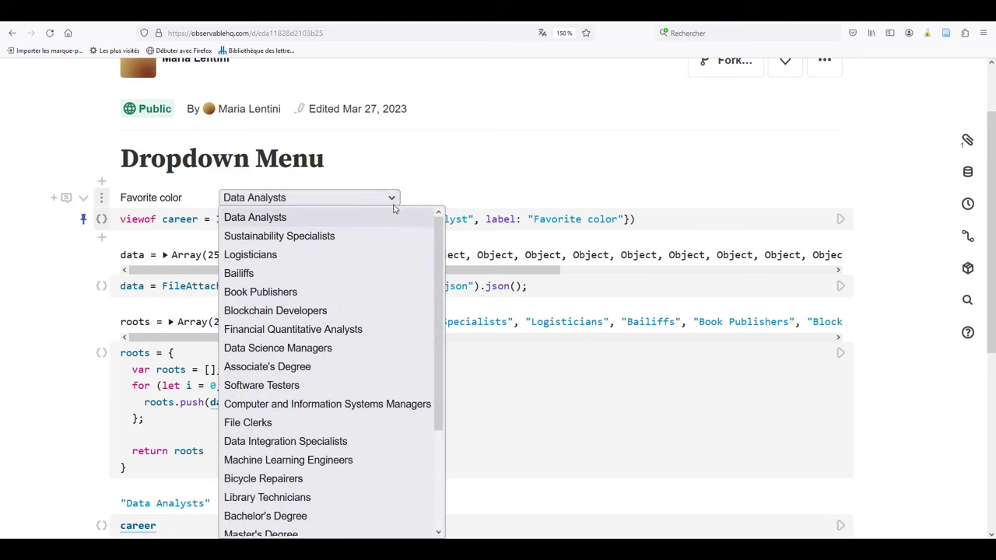
left_click(394, 201)
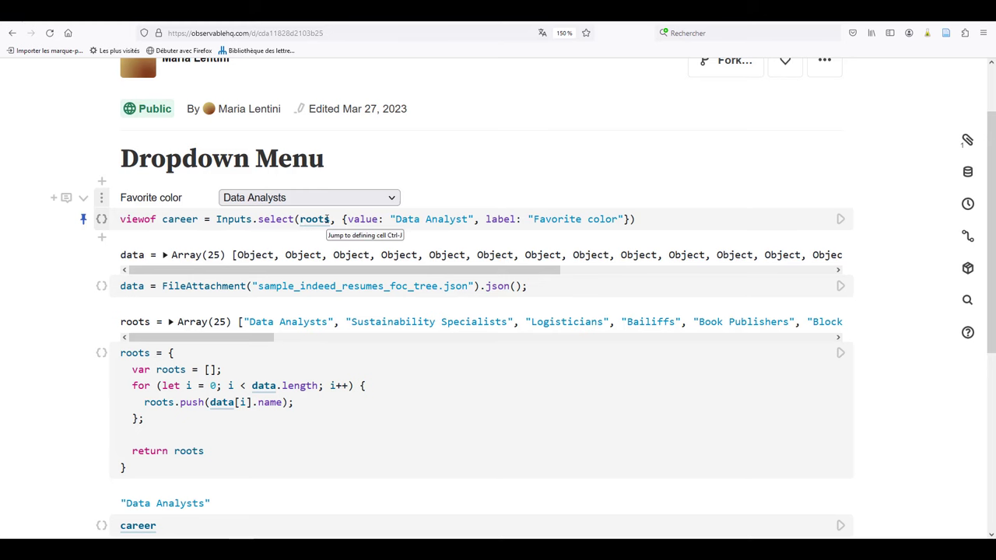
left_click(393, 200)
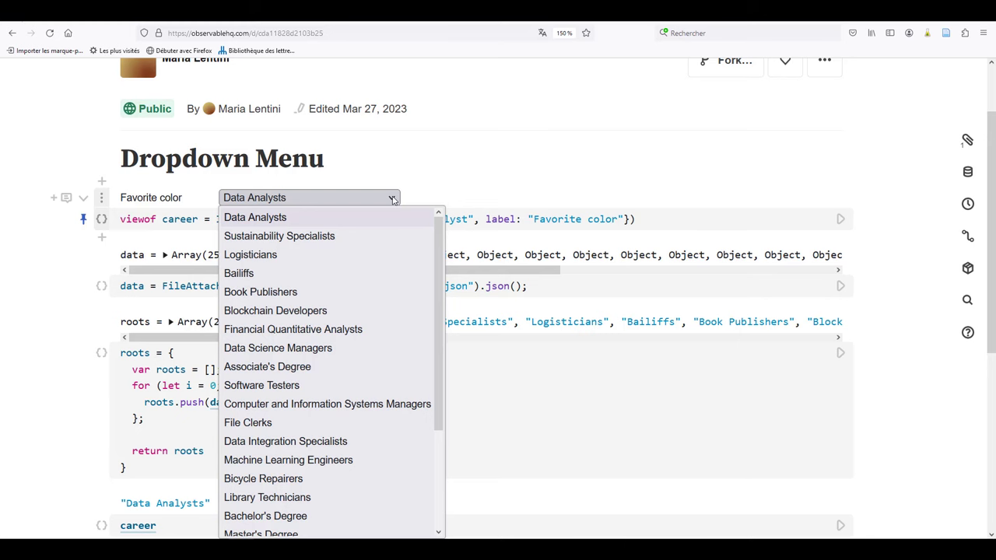
left_click(393, 200)
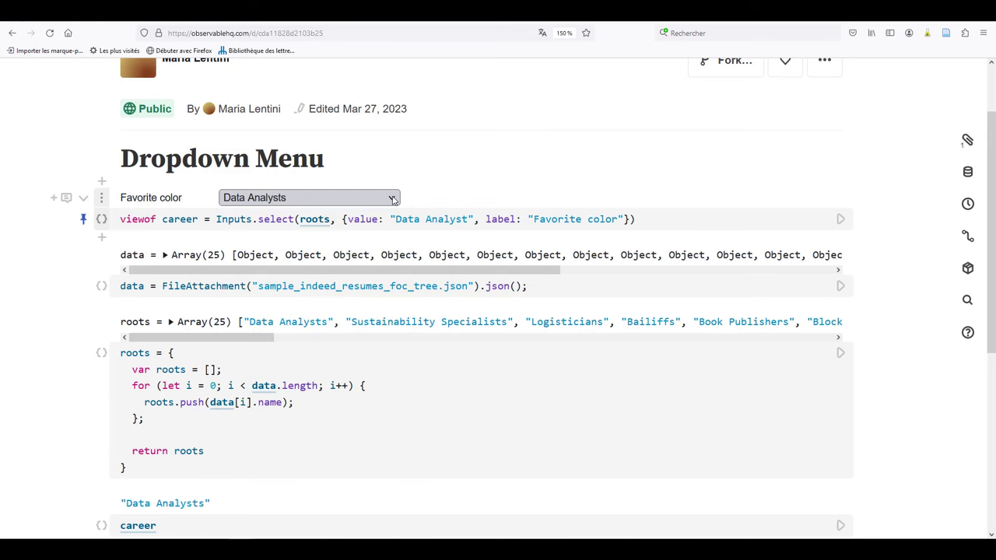
scroll(342, 183, "down", 2)
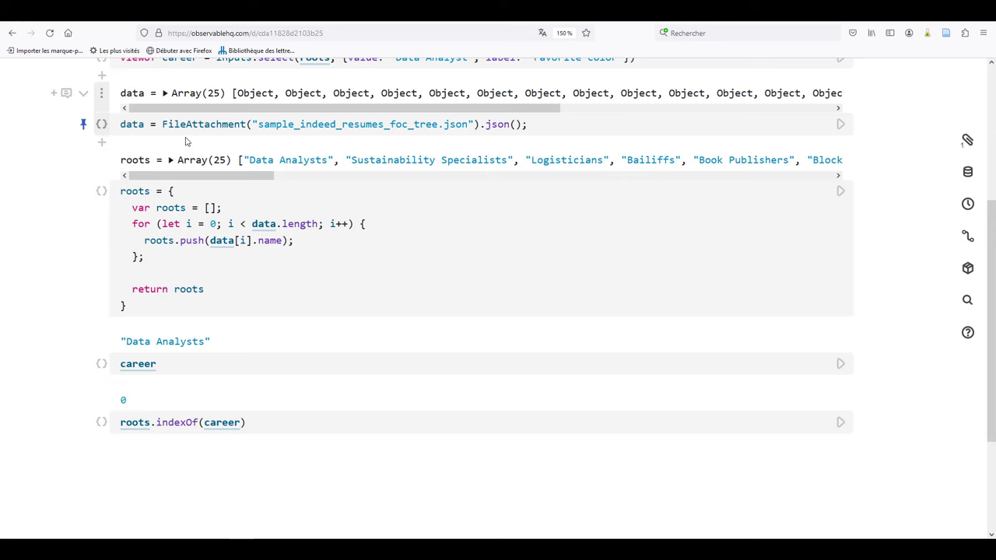
left_click(170, 160)
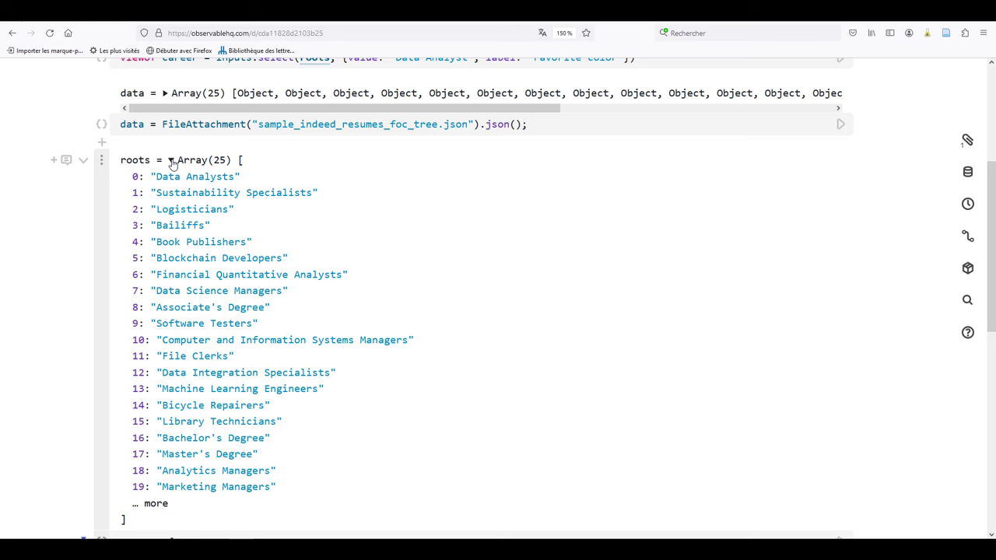
left_click(171, 161)
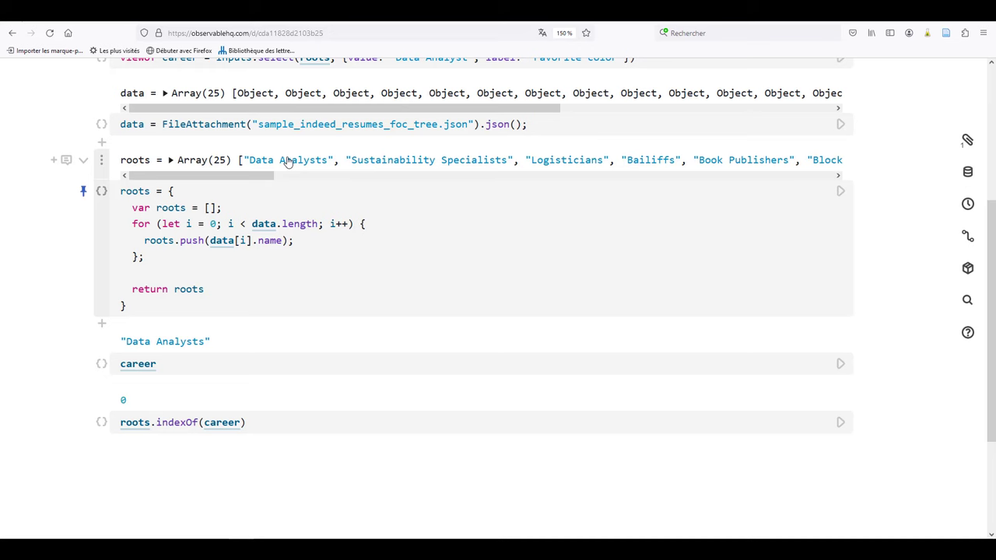
- Copy the complete "viewof career = Inputs.select(...)" line from the Dropdown Menu notebook
scroll(288, 161, "up", 5)
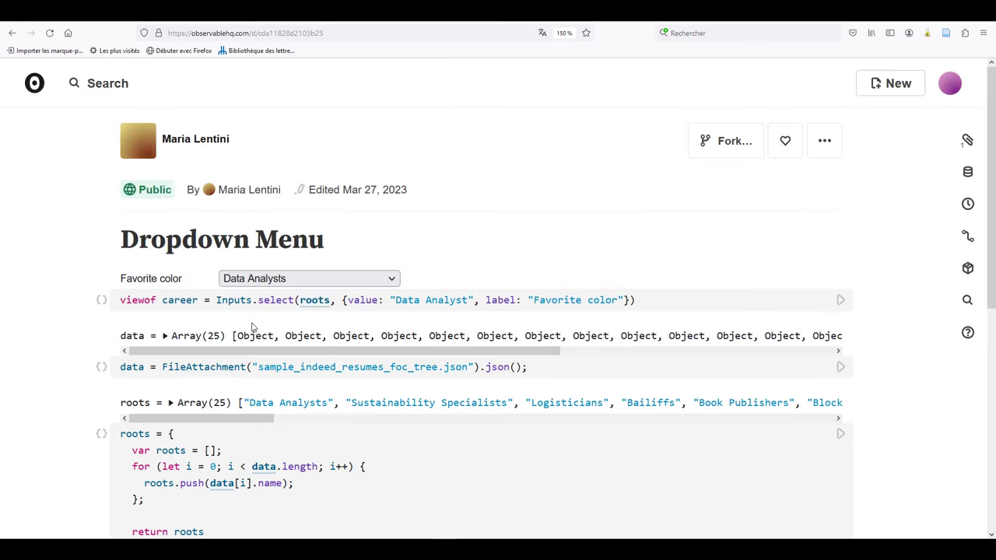
left_click_drag(120, 301, 640, 300)
key("ctrl+c")
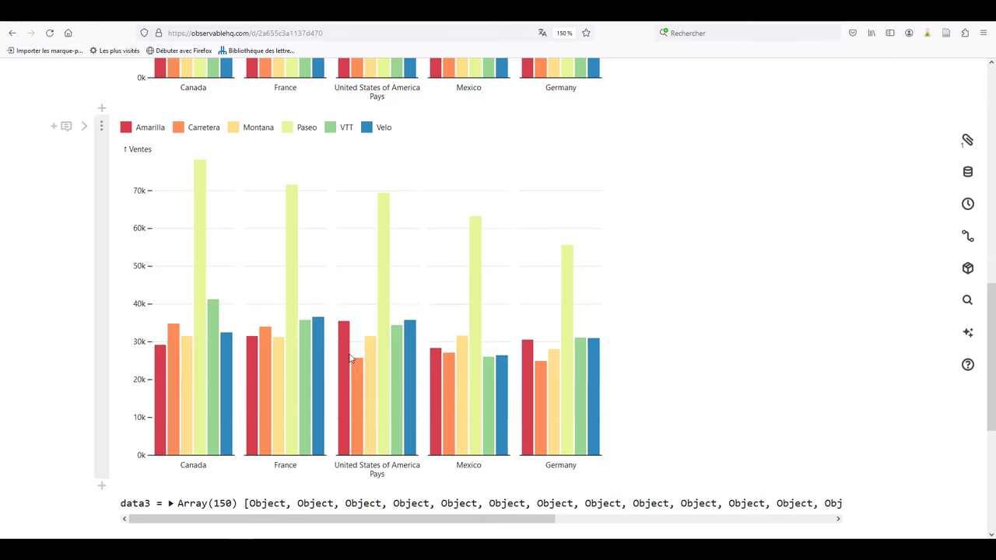
- In the Mon graphique notebook, insert a JavaScript cell between the two bar charts and paste the Inputs.select line
scroll(335, 360, "up", 2)
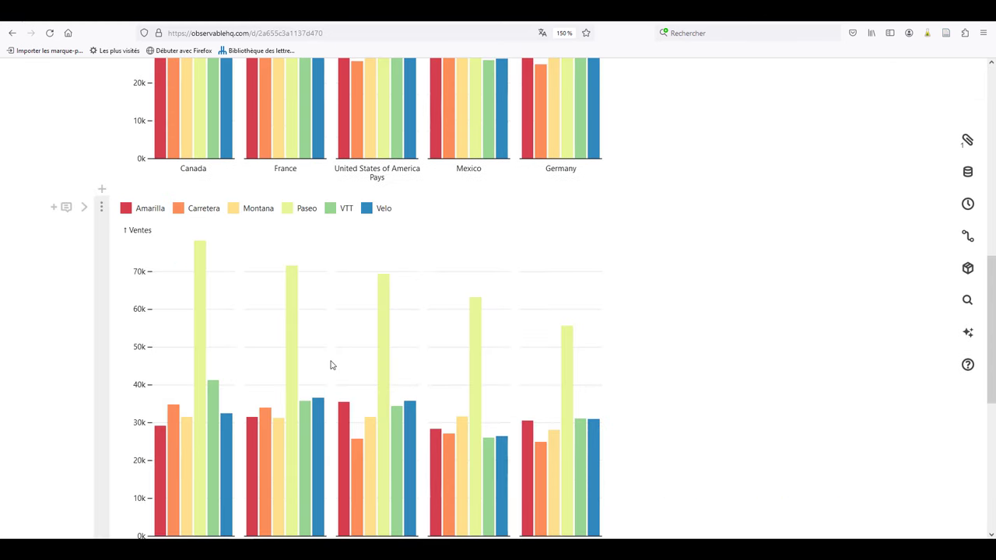
left_click(102, 192)
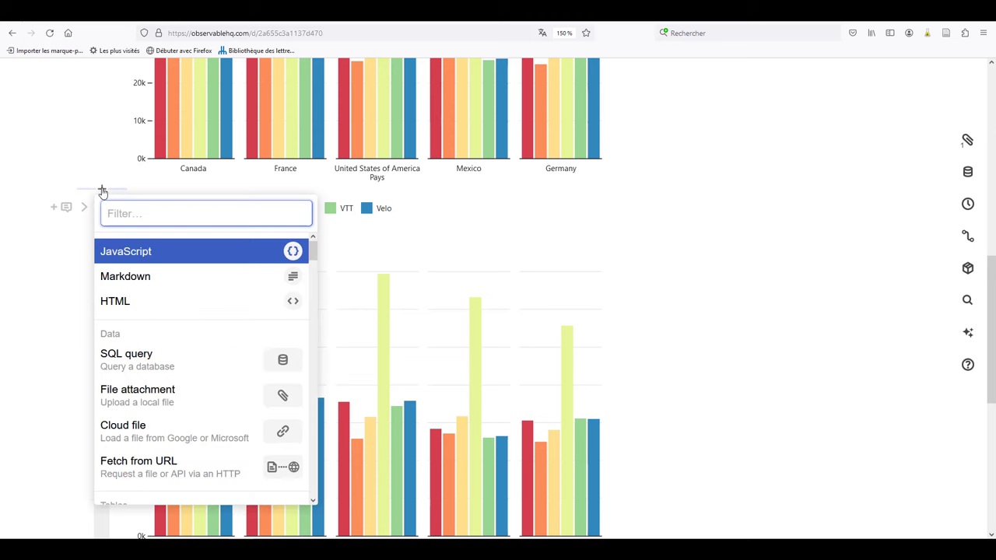
left_click(134, 255)
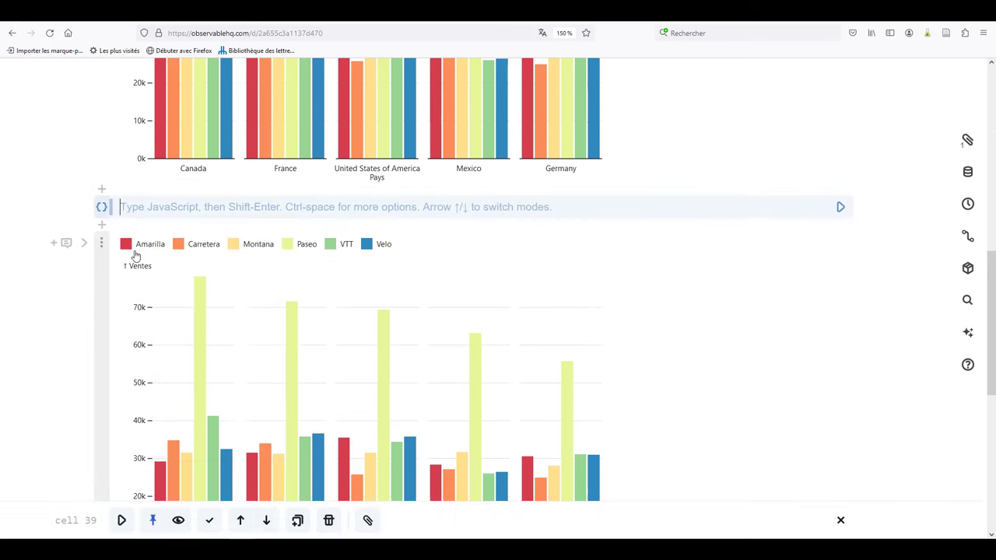
key("ctrl+v")
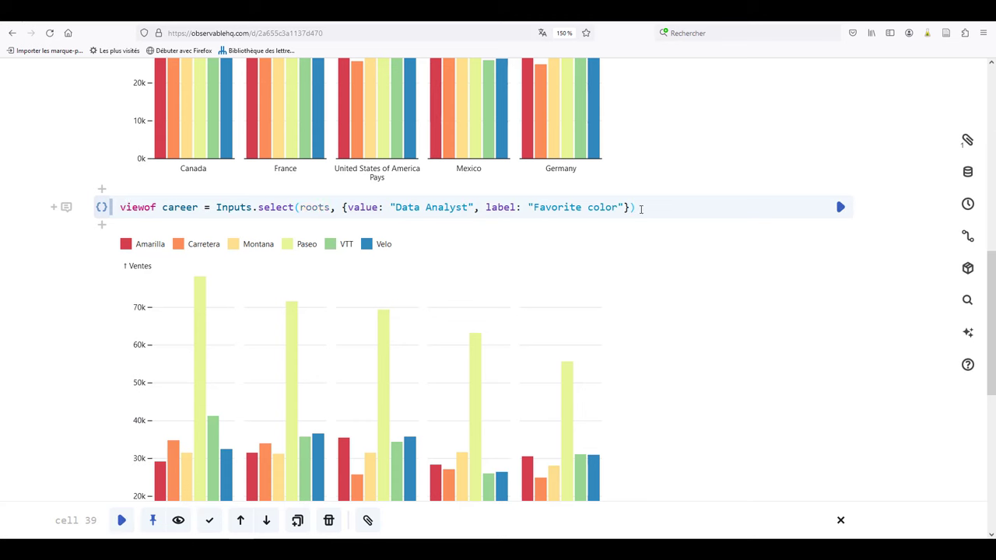
- Rename the career variable in the pasted viewof line to notreMenu
key("ctrl+Left")
key("ctrl+Left")
key("ctrl+Left")
key("ctrl+Left")
key("ctrl+Left")
key("ctrl+Left")
key("ctrl+Left")
key("ctrl+Left")
key("ctrl+Left")
key("ctrl+Left")
key("shift+Right")
key("shift+Right")
key("shift+Right")
key("shift+Right")
key("shift+Right")
key("shift+Right")
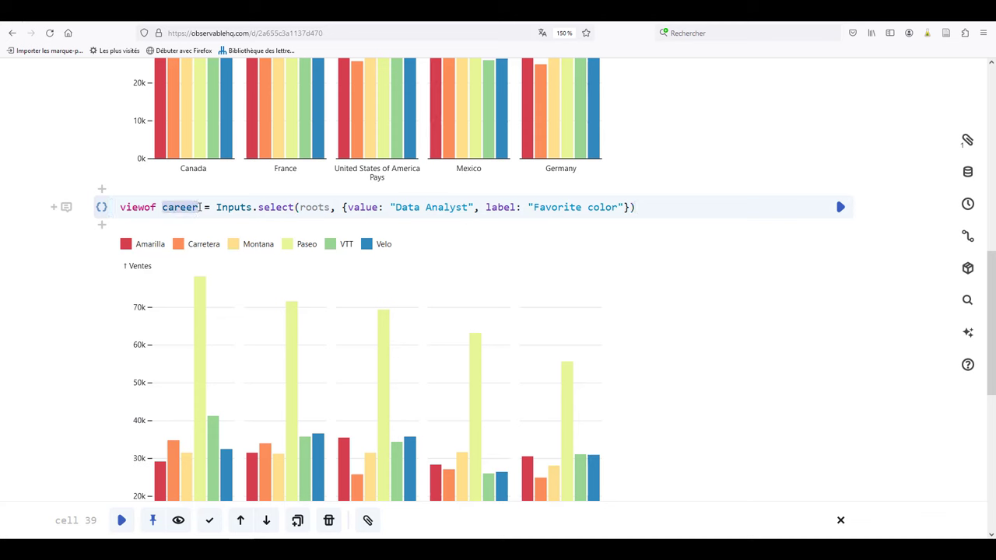
type("notre")
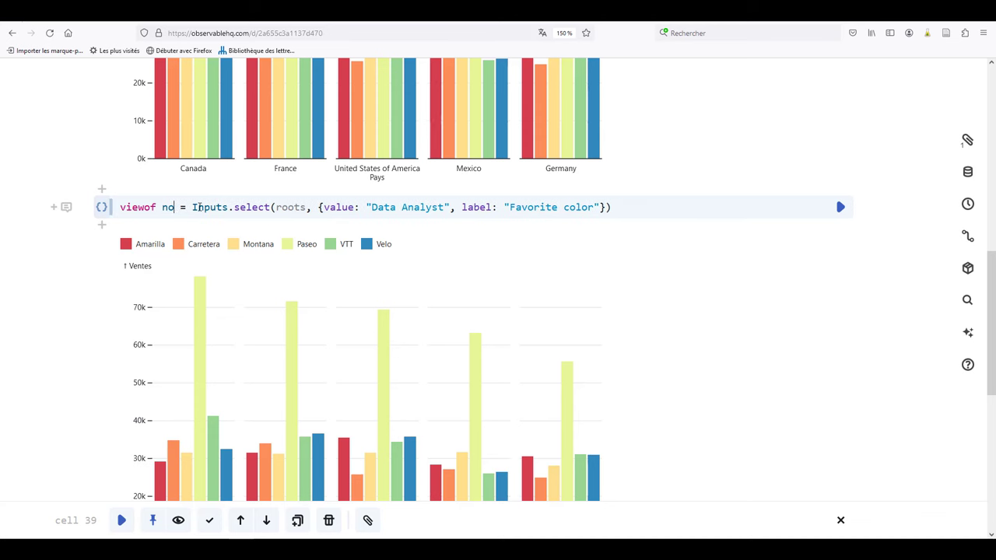
type("Mé")
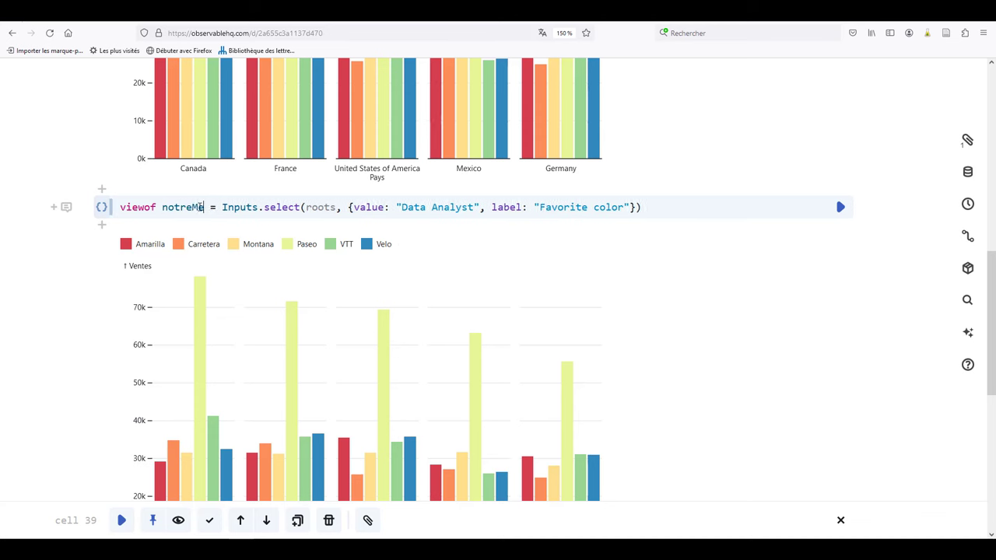
type("nu")
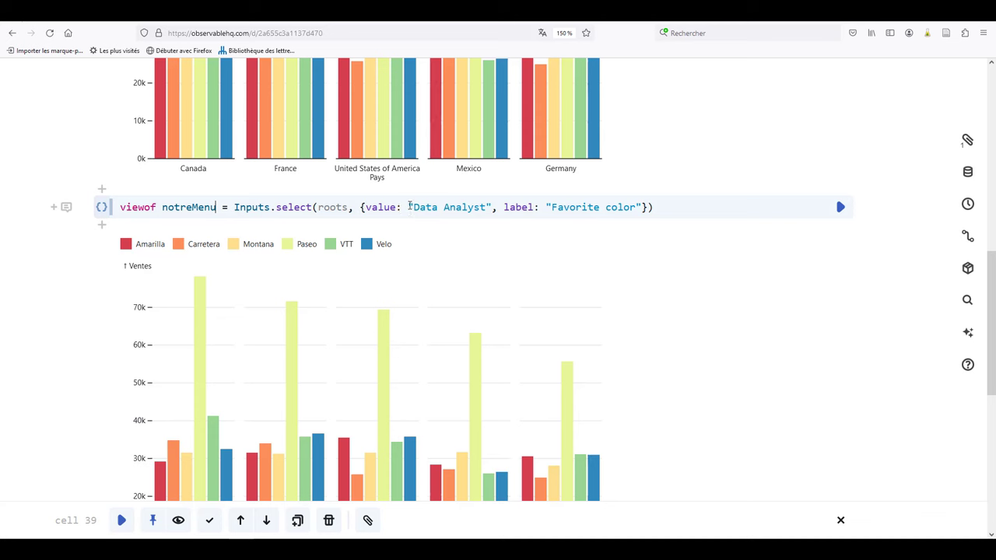
- Set the notreMenu select's default value to "Tous" and its label to "Choisir un segment", and run the cell
left_click_drag(414, 207, 487, 207)
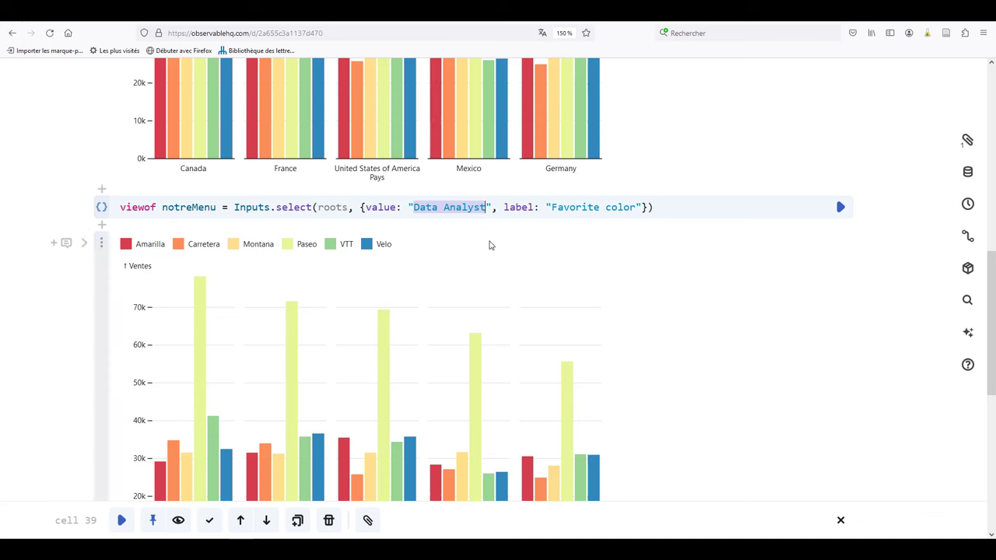
type("Tous")
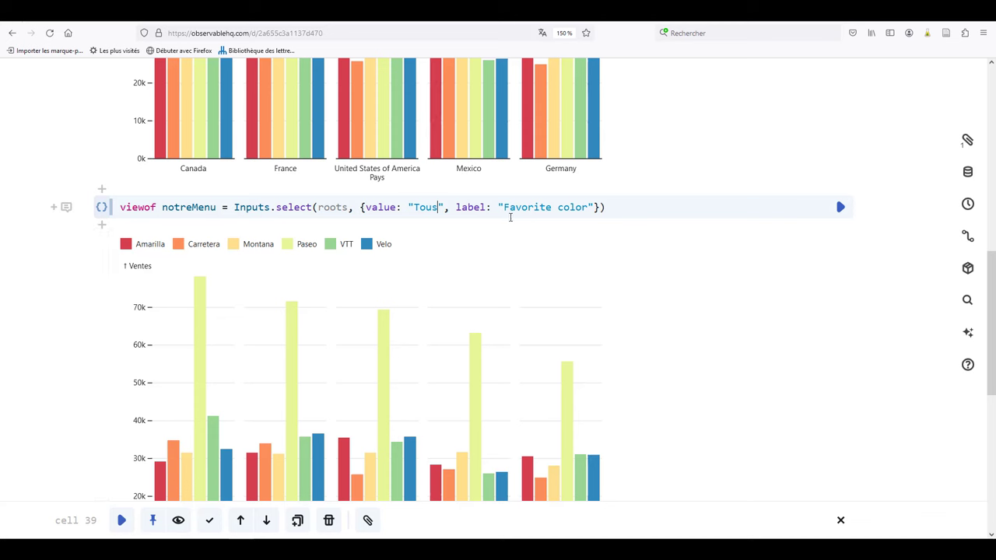
left_click_drag(504, 207, 587, 208)
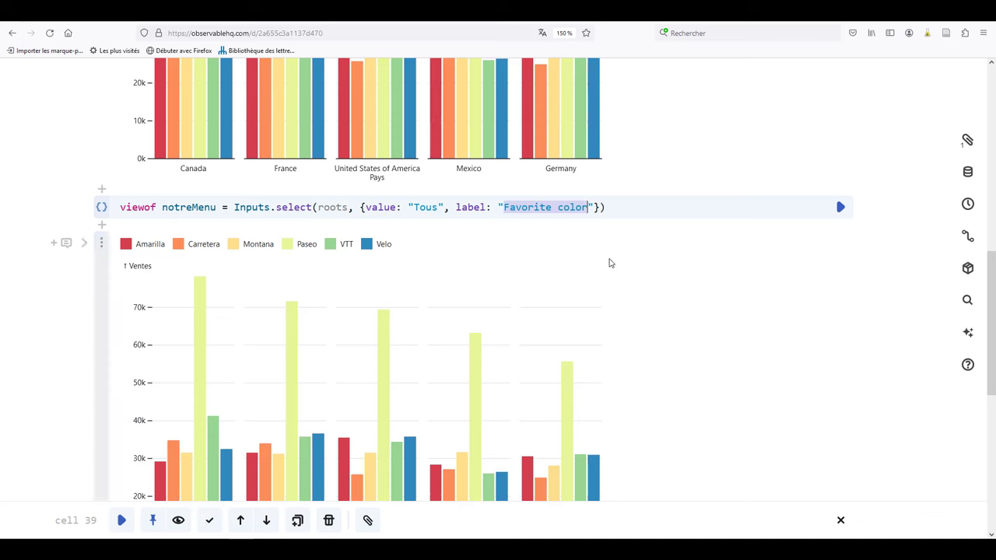
type("Choisir")
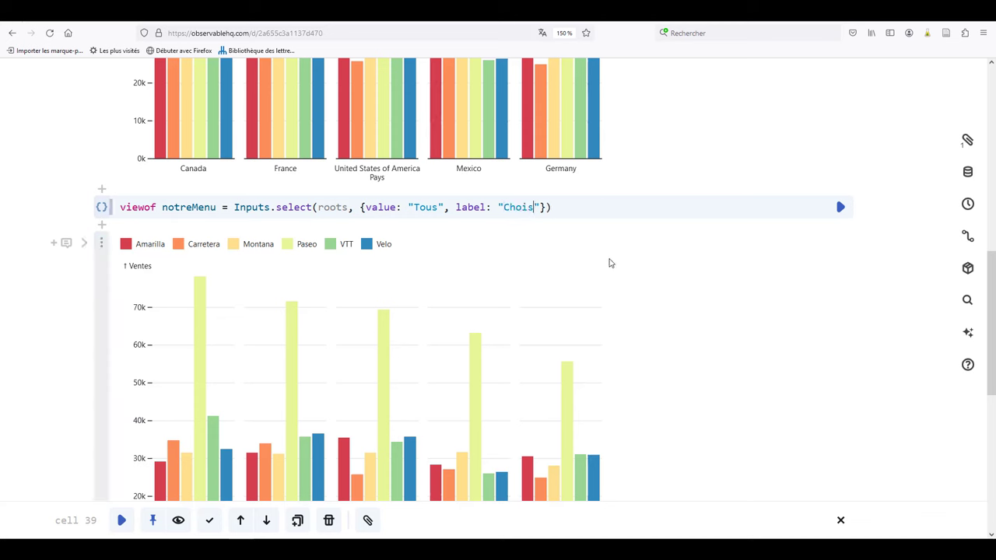
type(" un segmentr")
key("BackSpace")
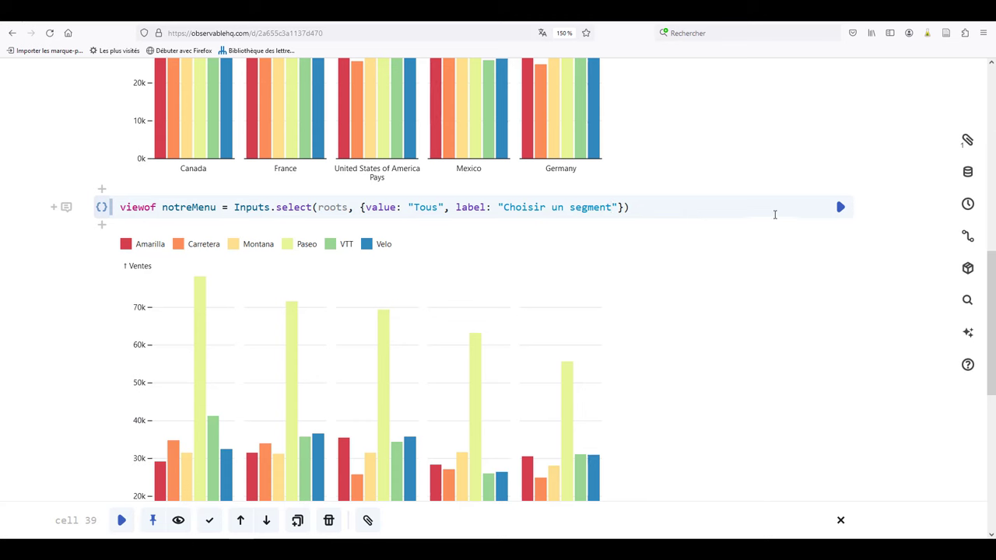
left_click(841, 209)
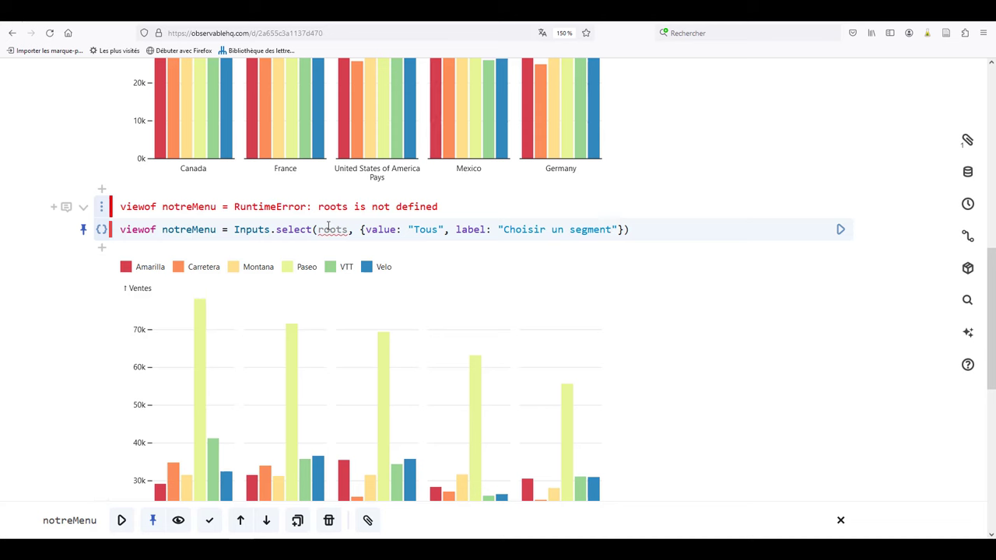
- Above the notreMenu cell, add and run a JavaScript cell: roots = ["Channel Partners", "Enterprise", "Government", "Midmarket", "Small Business", "Tous"]
mouse_move(343, 229)
left_click(102, 191)
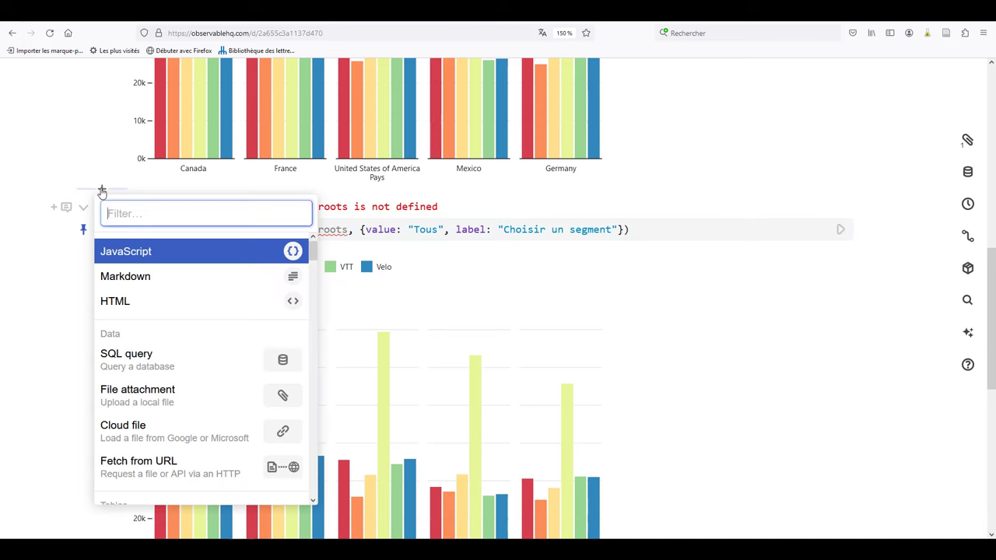
left_click(128, 253)
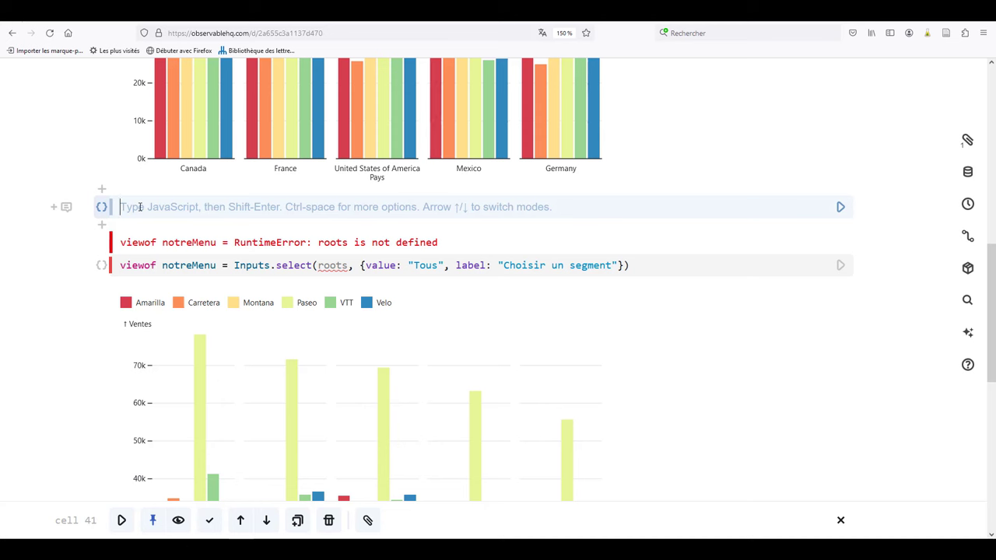
type("roots")
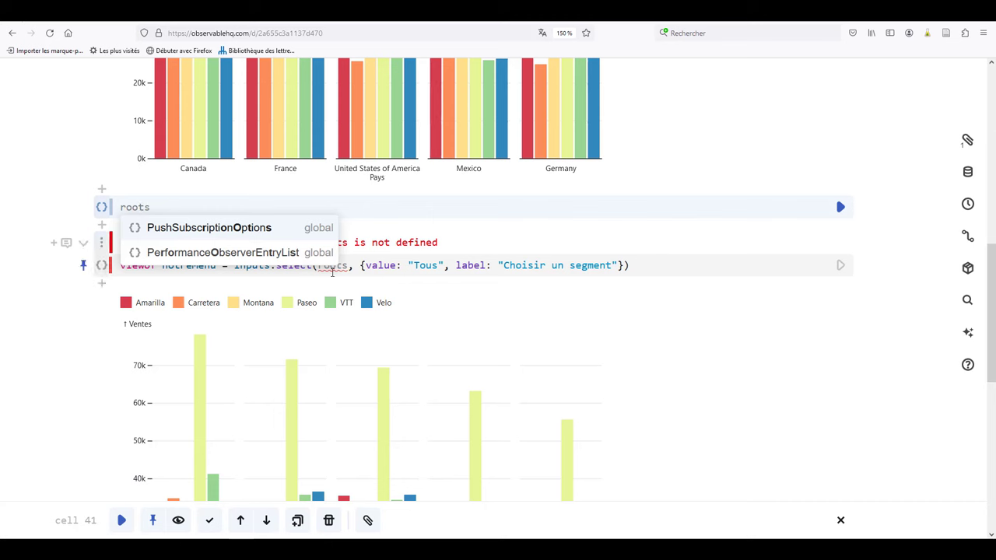
left_click(156, 207)
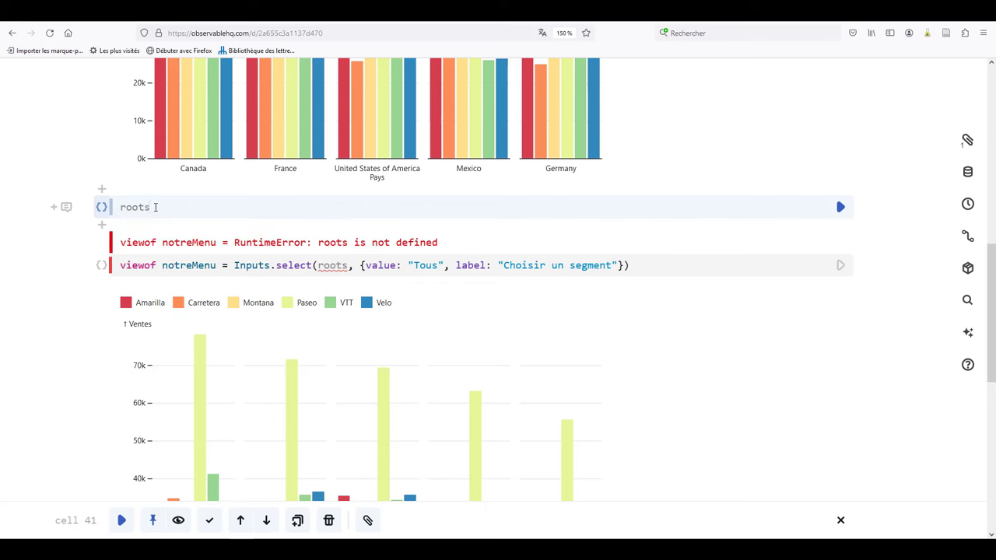
type("= []")
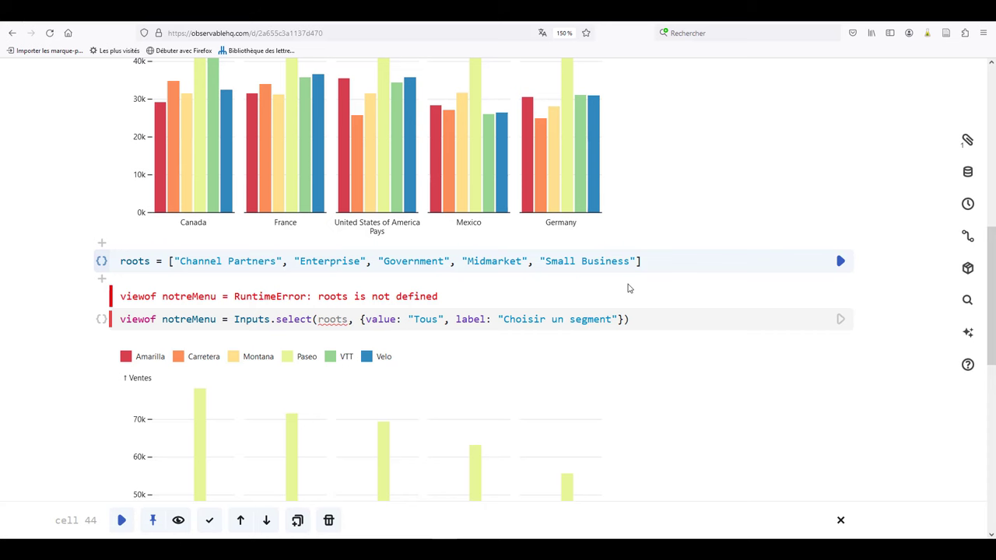
left_click(637, 262)
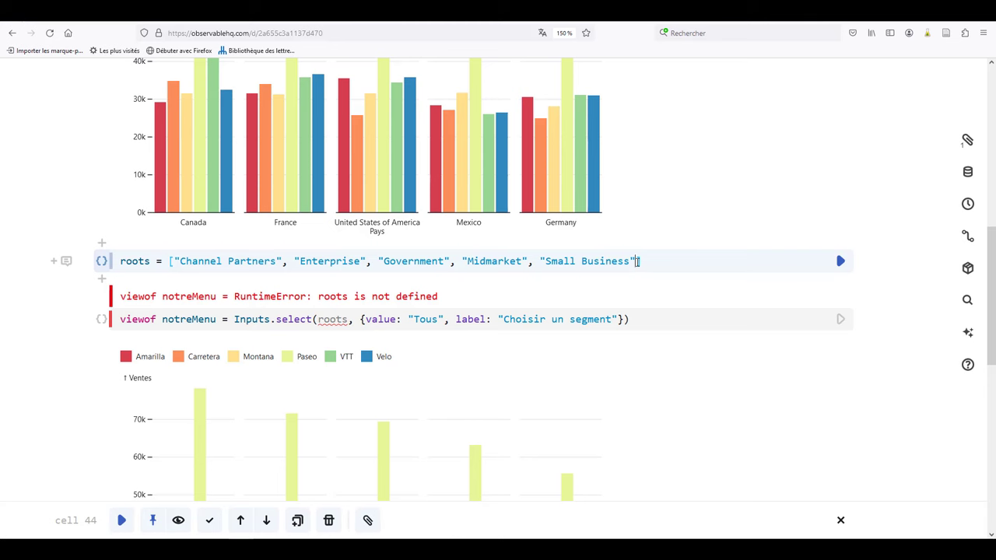
type(", \"Tous\"")
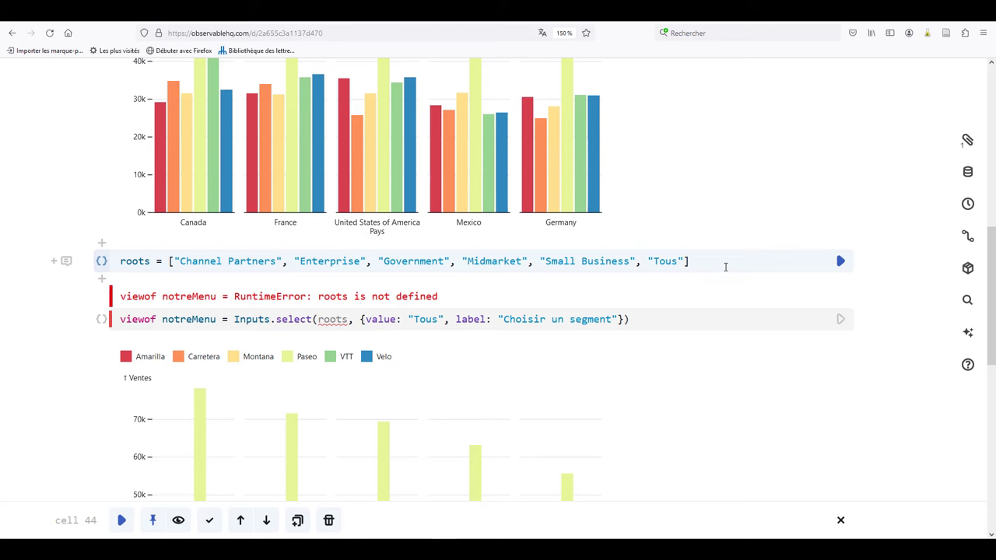
left_click(841, 262)
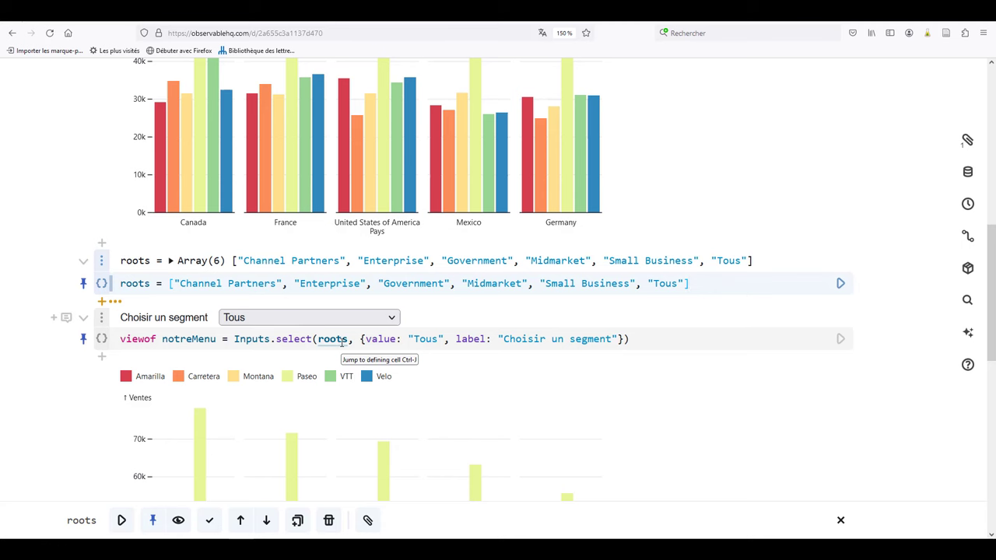
- Check the segment dropdown's options, then extend its label to "Choisir un segment : " and rerun the cell
left_click(393, 320)
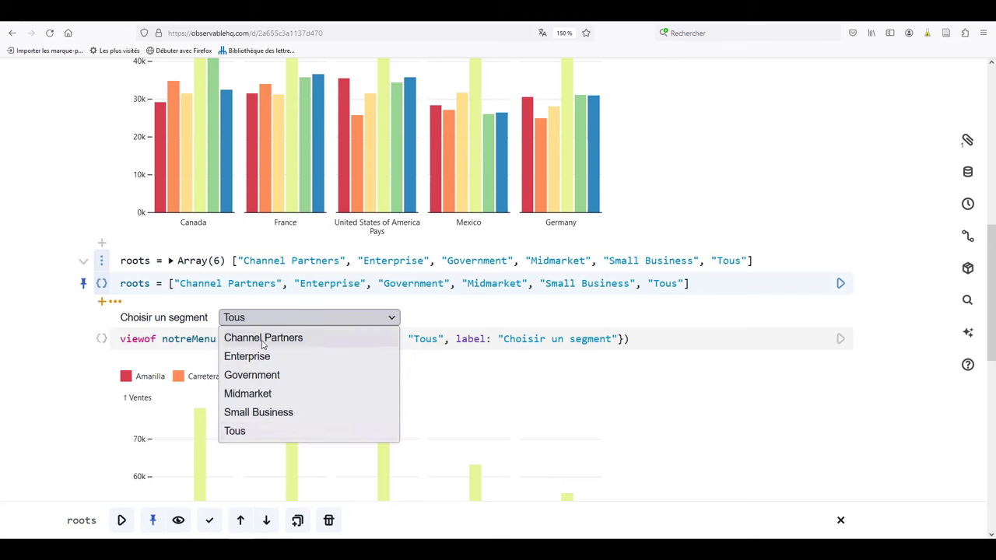
left_click(393, 319)
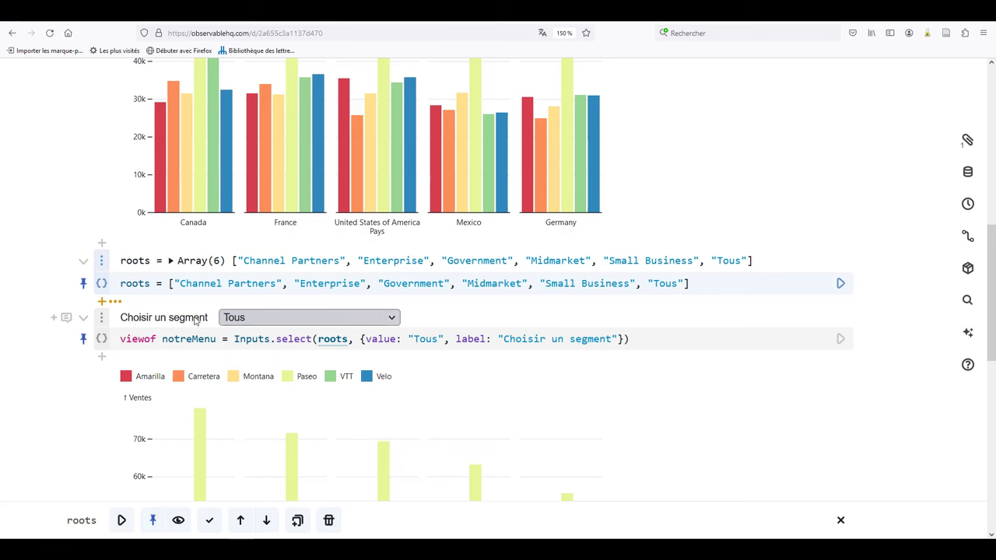
left_click(615, 340)
type(":")
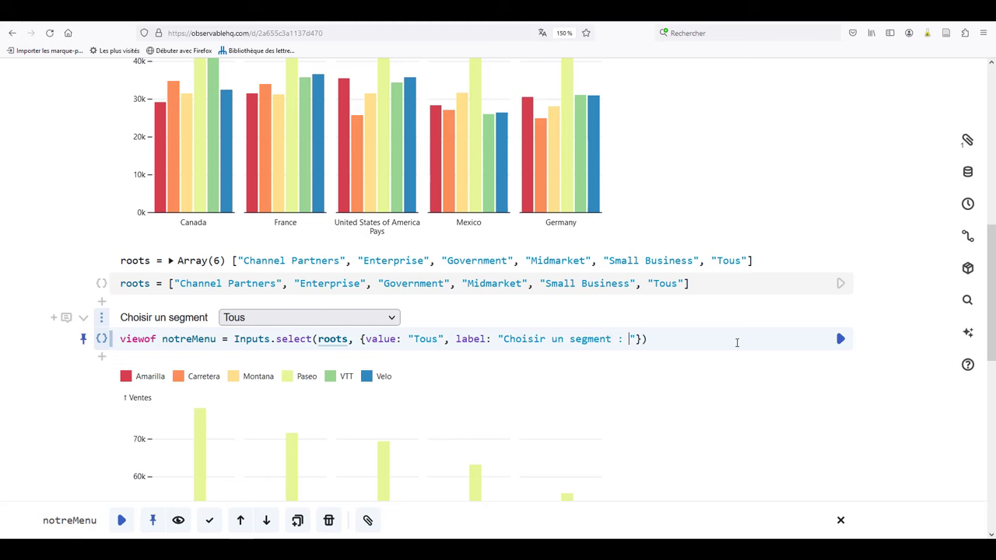
left_click(840, 339)
- Show the code of the chart below the dropdown, replace data2 with data3 in Plot.barY, and run the cell
scroll(245, 247, "down", 3)
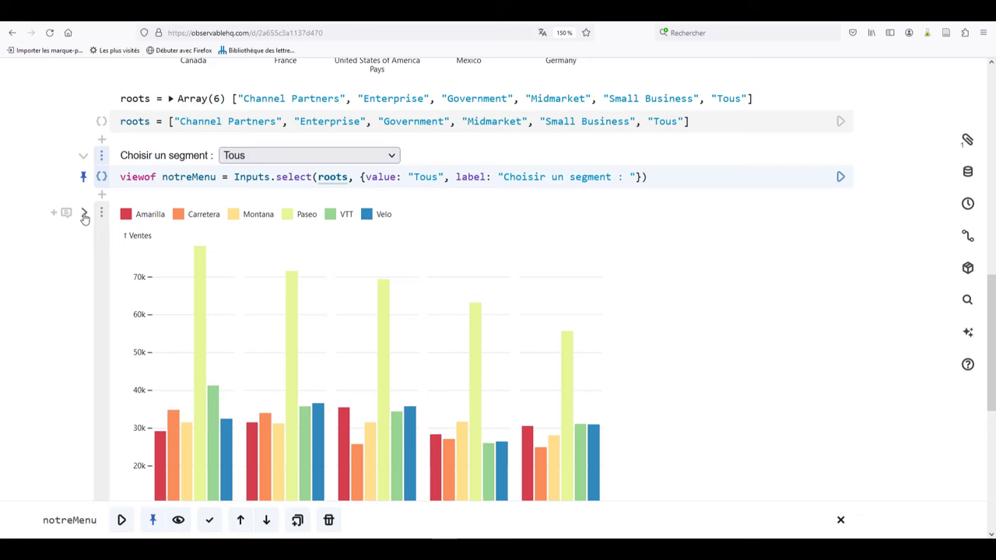
left_click(84, 218)
scroll(85, 217, "down", 2)
scroll(249, 311, "down", 1)
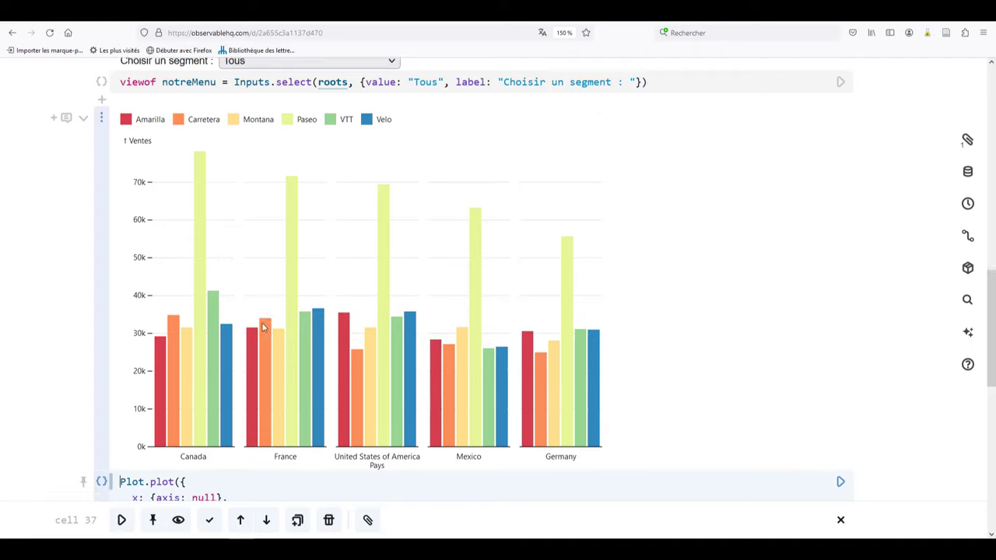
scroll(263, 328, "down", 4)
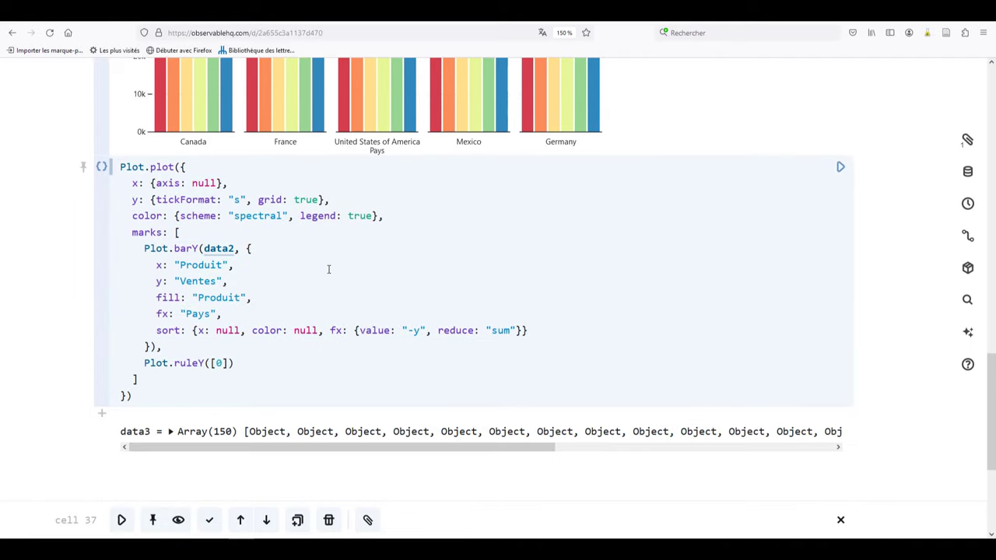
left_click(238, 249)
key("BackSpace")
type("3")
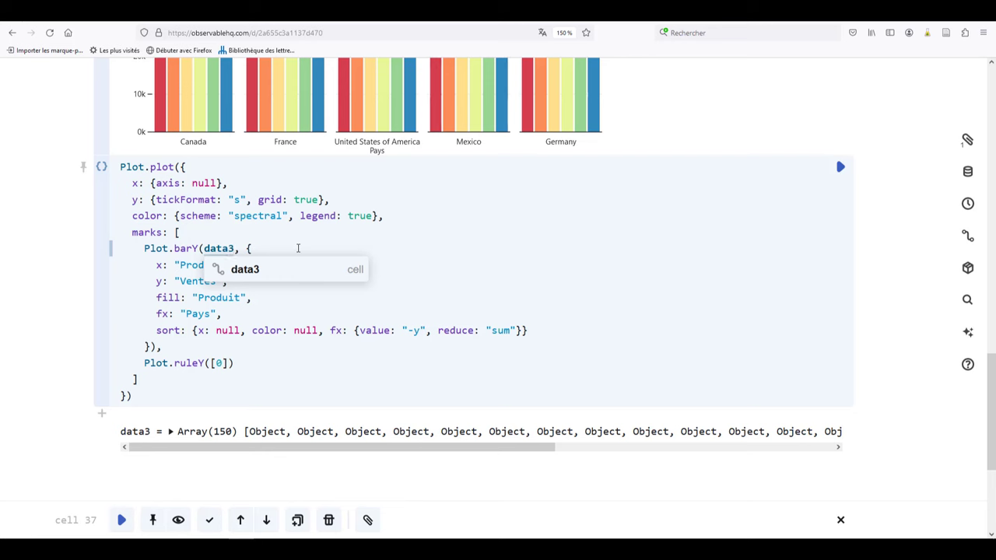
key("Escape")
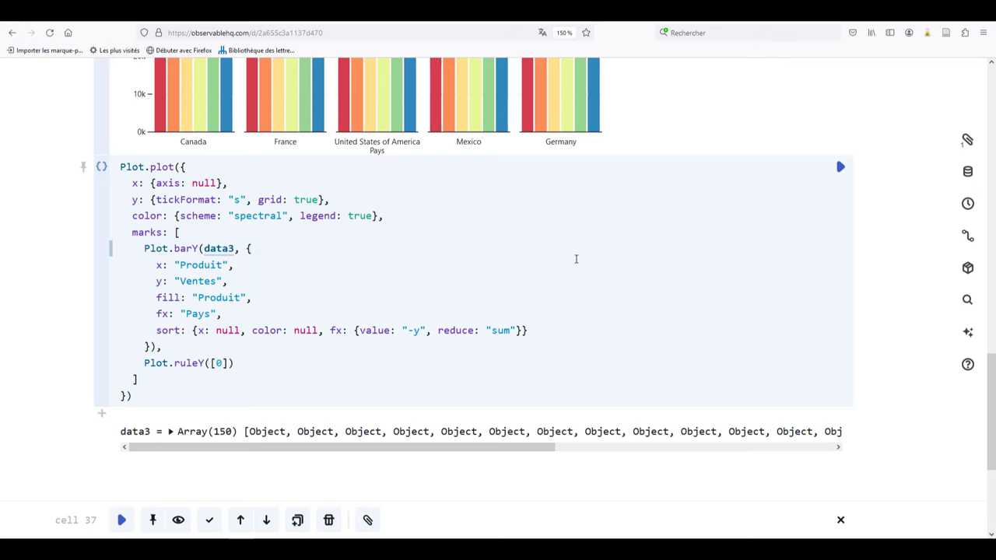
left_click(840, 168)
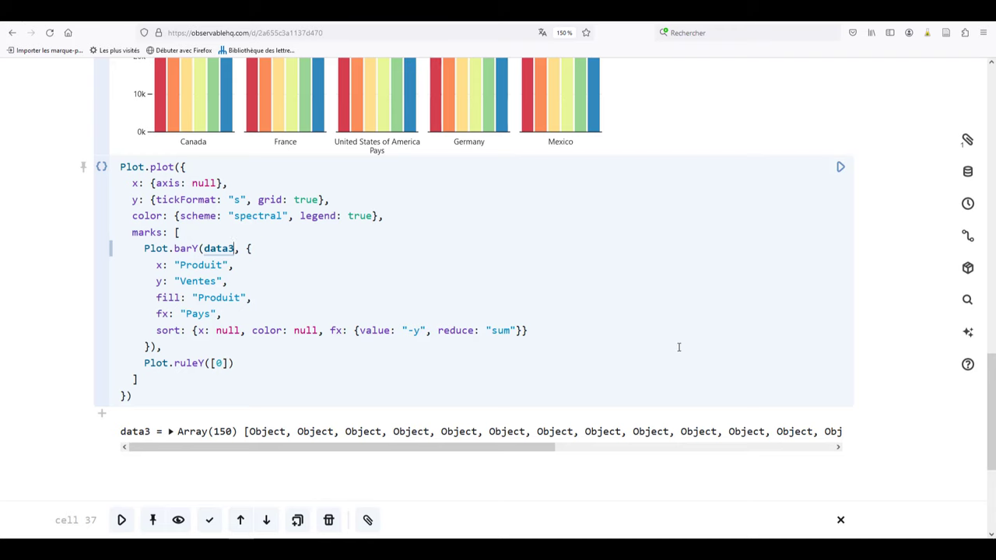
- Test the dropdown against the chart by choosing Channel Partners and Government, and review the chart's code
scroll(679, 358, "up", 2)
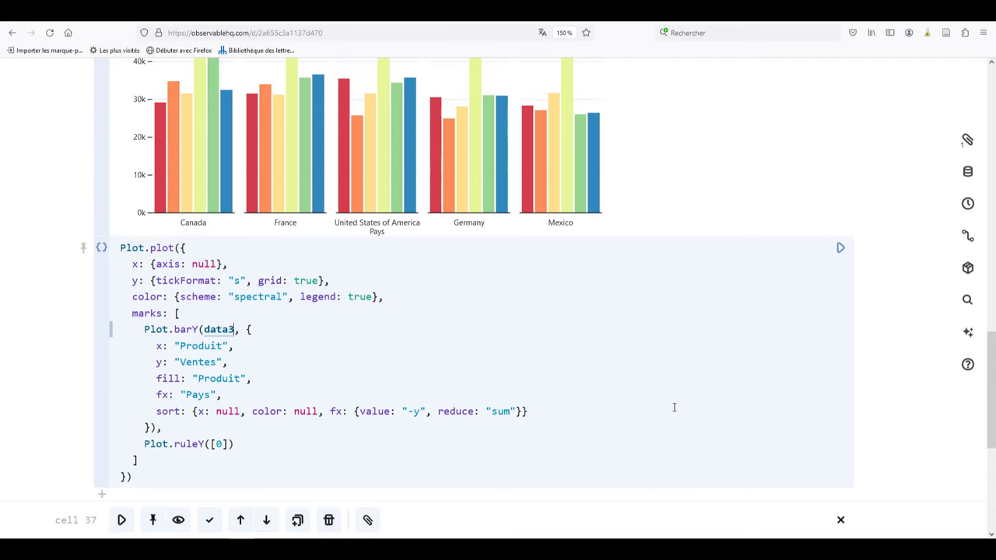
scroll(674, 407, "up", 6)
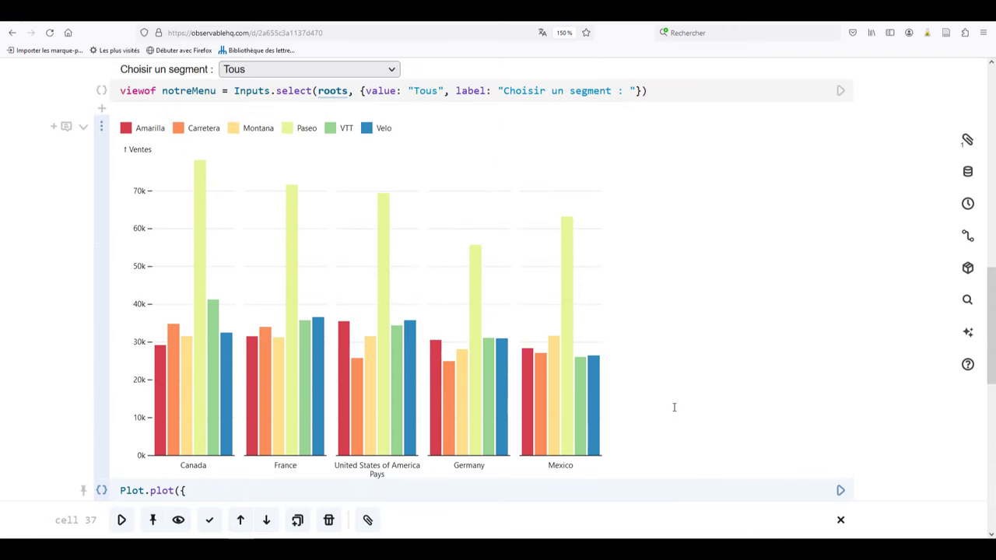
left_click(392, 70)
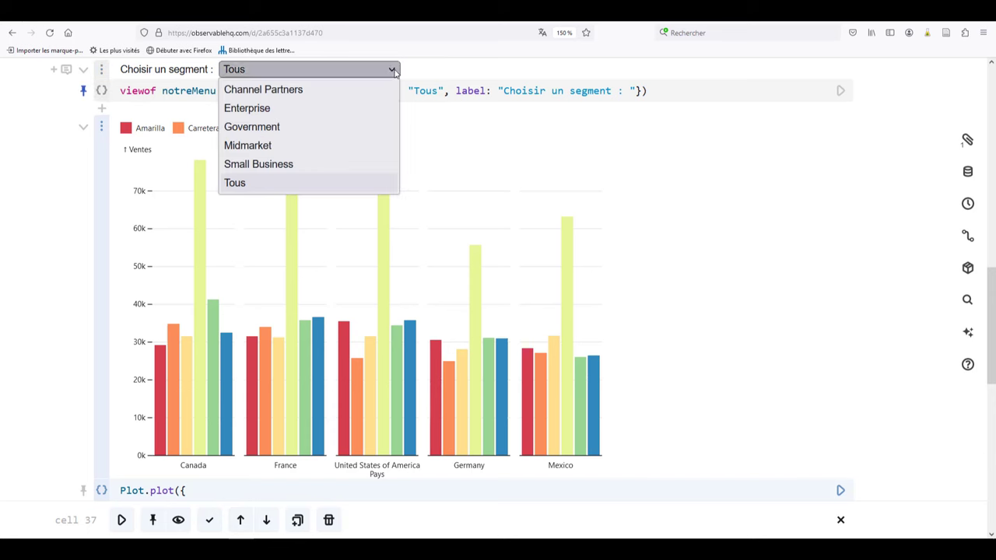
left_click(301, 91)
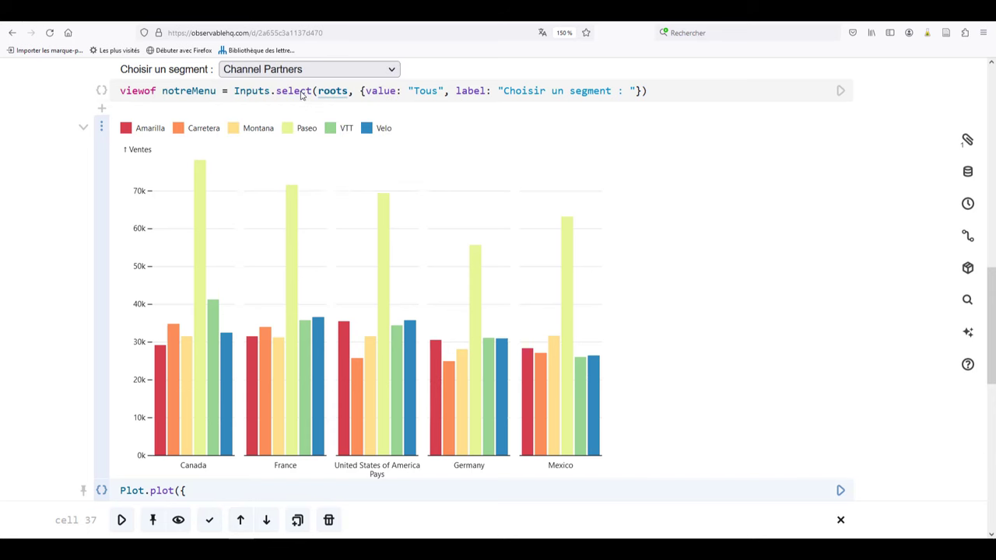
left_click(311, 69)
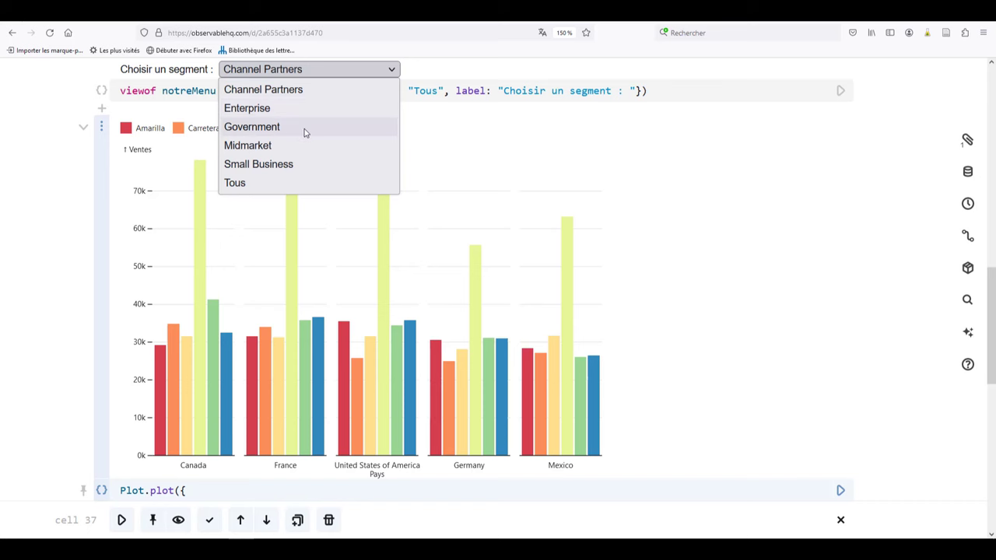
left_click(304, 128)
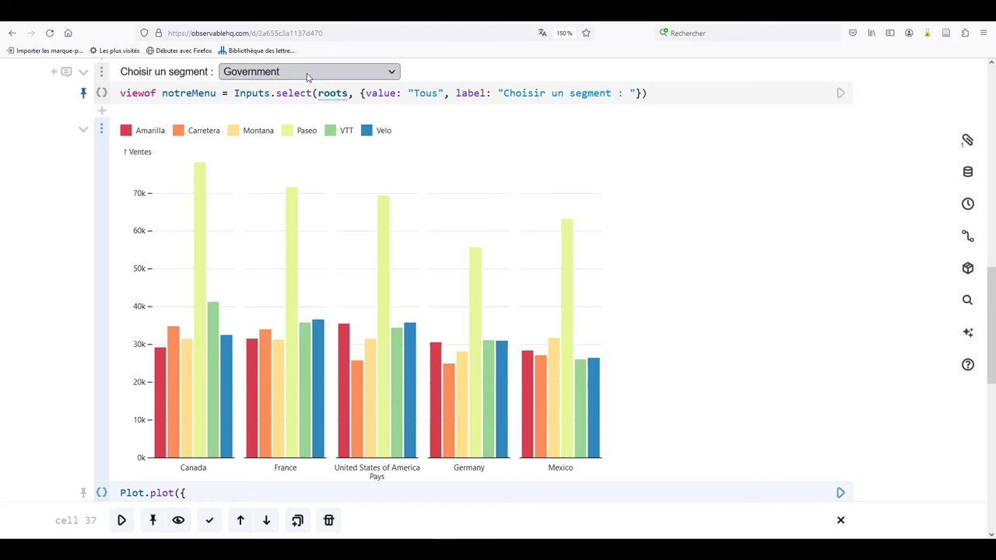
scroll(645, 319, "down", 4)
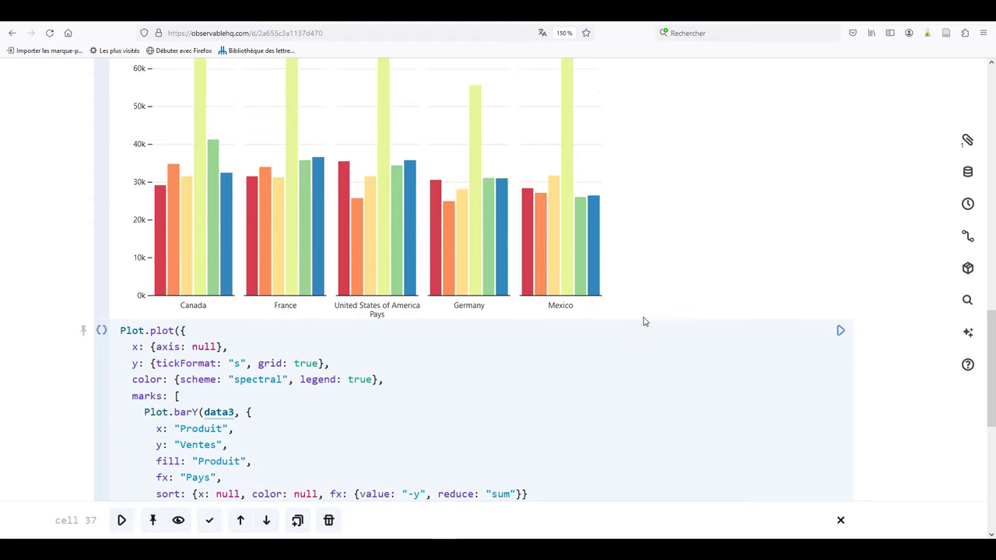
scroll(643, 322, "down", 4)
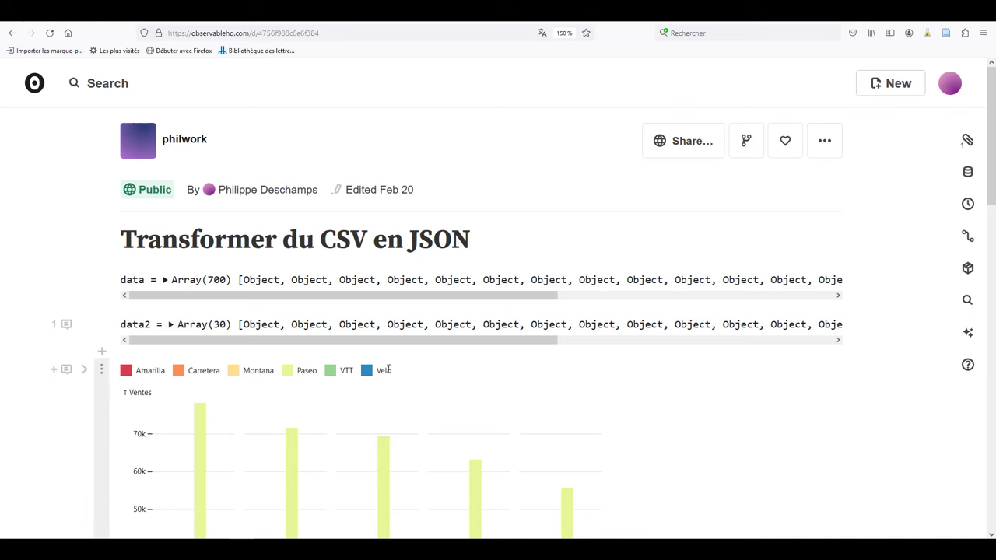
- In the "Transformer du CSV en JSON" notebook, read the comment on data4 and show that cell's filtering code
scroll(386, 368, "down", 6)
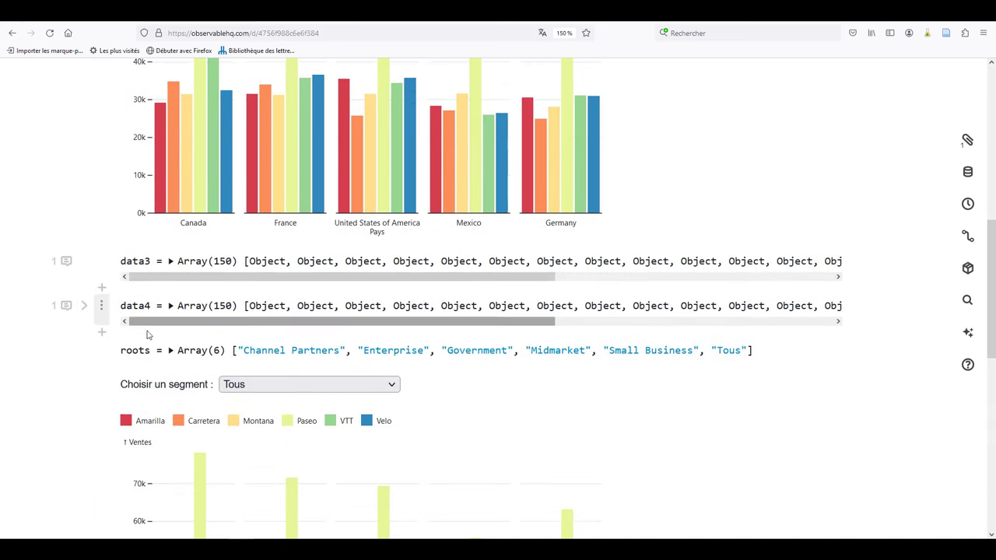
left_click(66, 307)
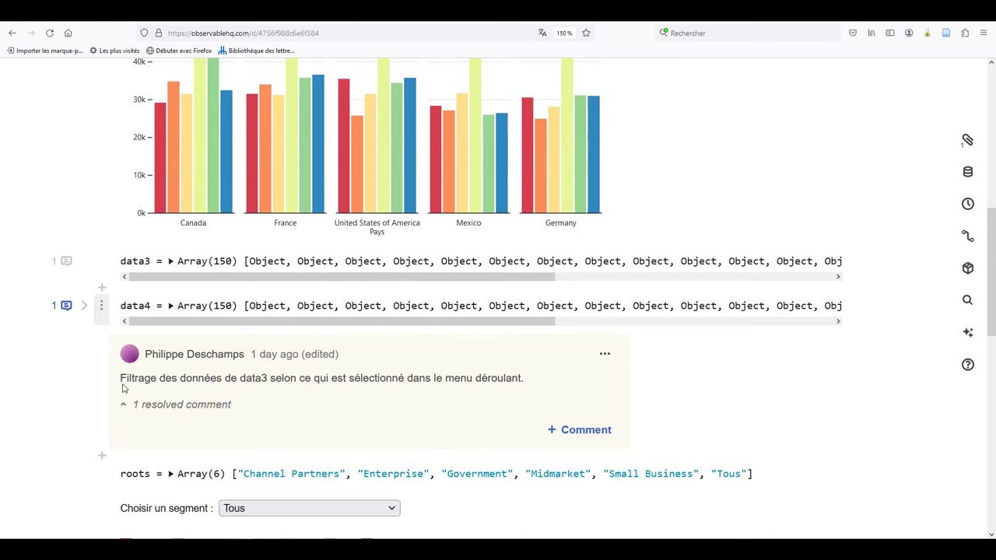
left_click(66, 306)
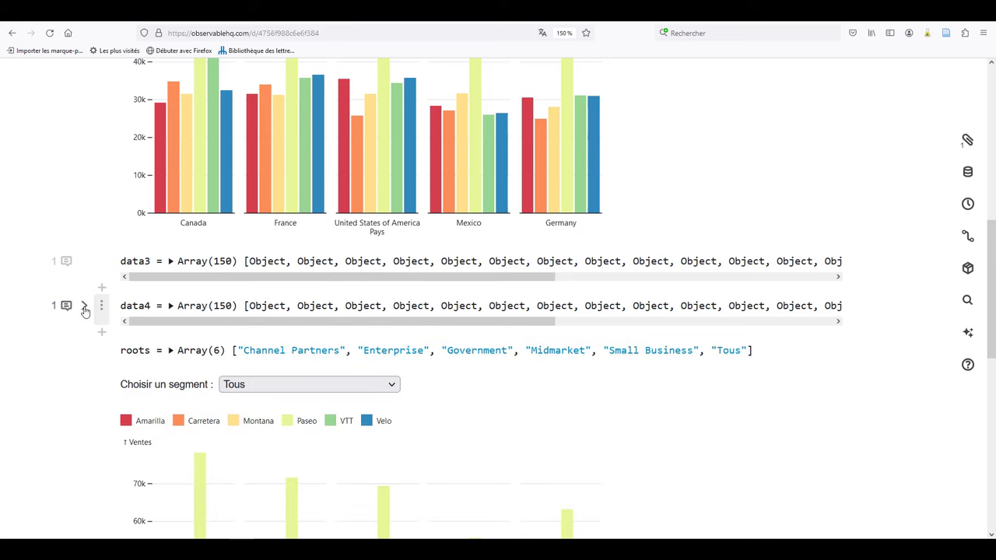
left_click(85, 311)
scroll(71, 389, "down", 2)
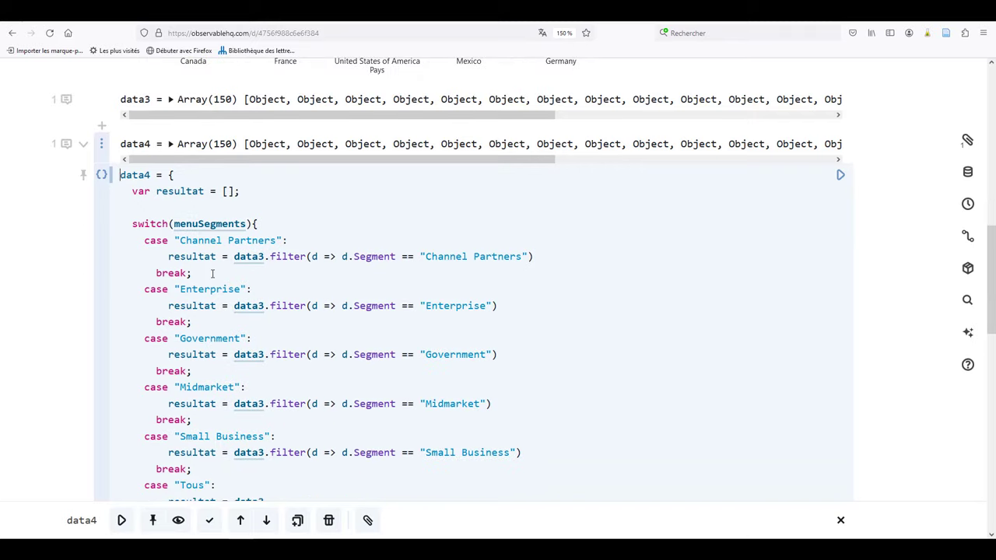
- Copy the entire data4 filtering code and paste it into a new JavaScript cell below data3 in the chart notebook
key("ctrl+a")
key("ctrl+c")
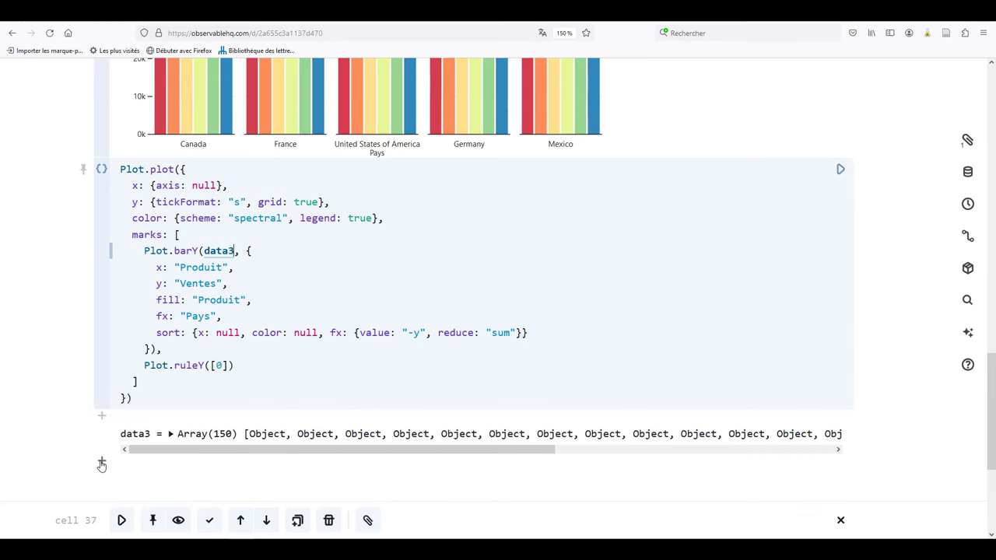
left_click(101, 465)
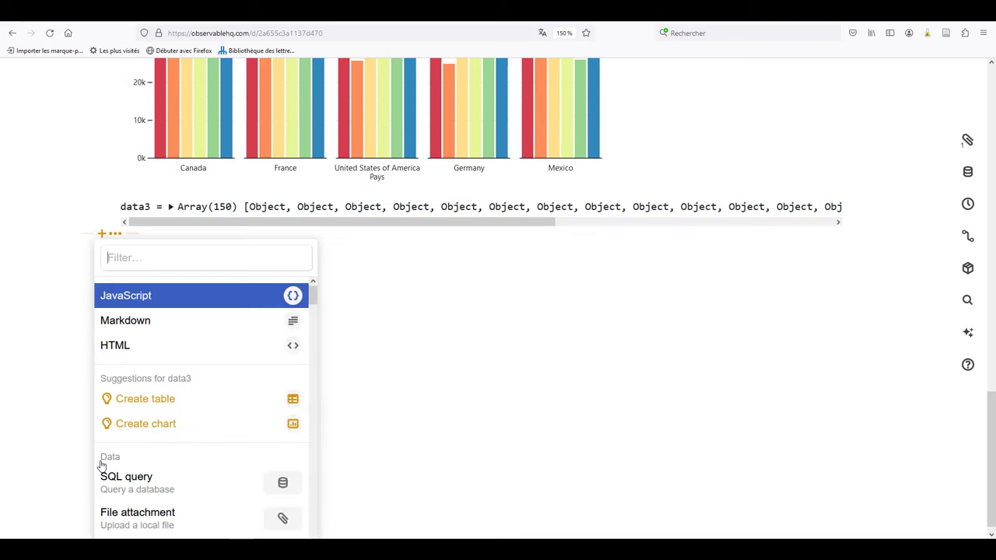
left_click(141, 299)
key("ctrl+v")
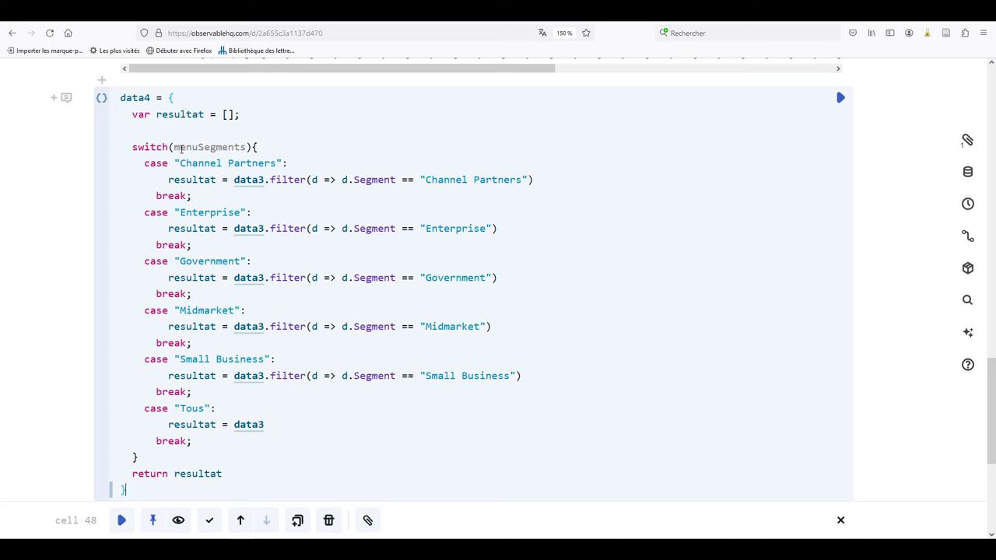
- Replace menuSegments with notreMenu in the switch statement of the pasted data4 code
left_click_drag(173, 147, 247, 147)
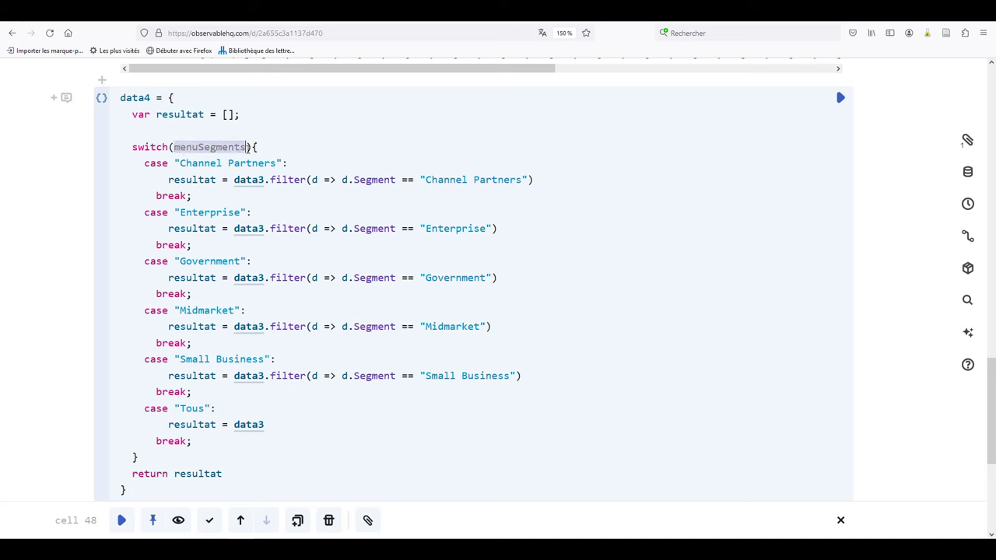
left_click(225, 147)
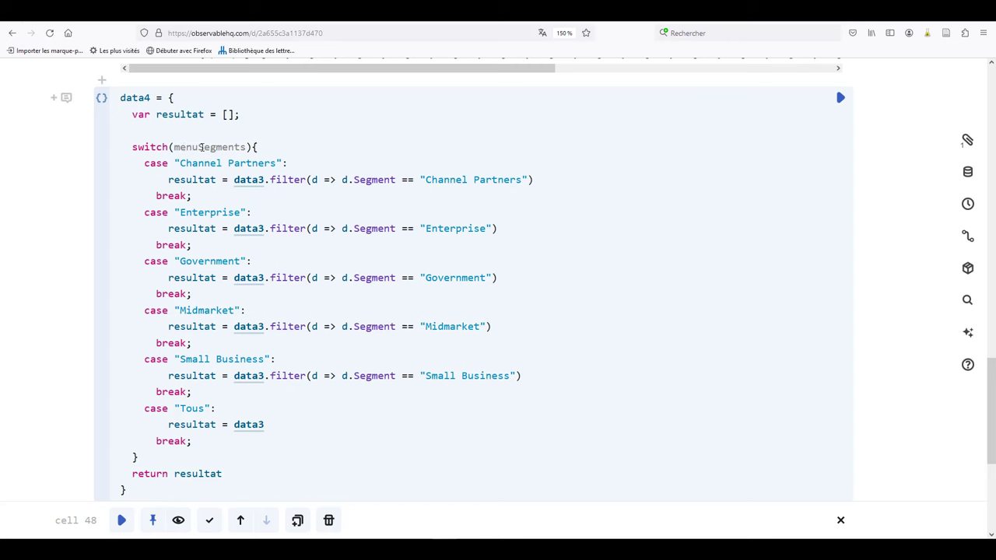
left_click(249, 146)
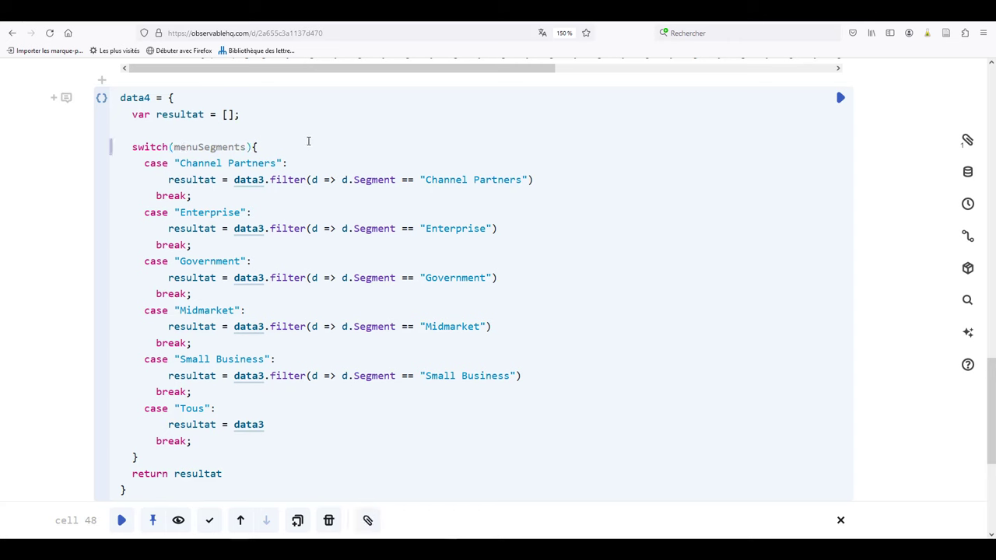
key("BackSpace")
key("BackSpace")
key("BackSpace")
key("BackSpace")
key("BackSpace")
key("BackSpace")
key("BackSpace")
key("BackSpace")
key("BackSpace")
key("BackSpace")
key("BackSpace")
key("BackSpace")
type("notre")
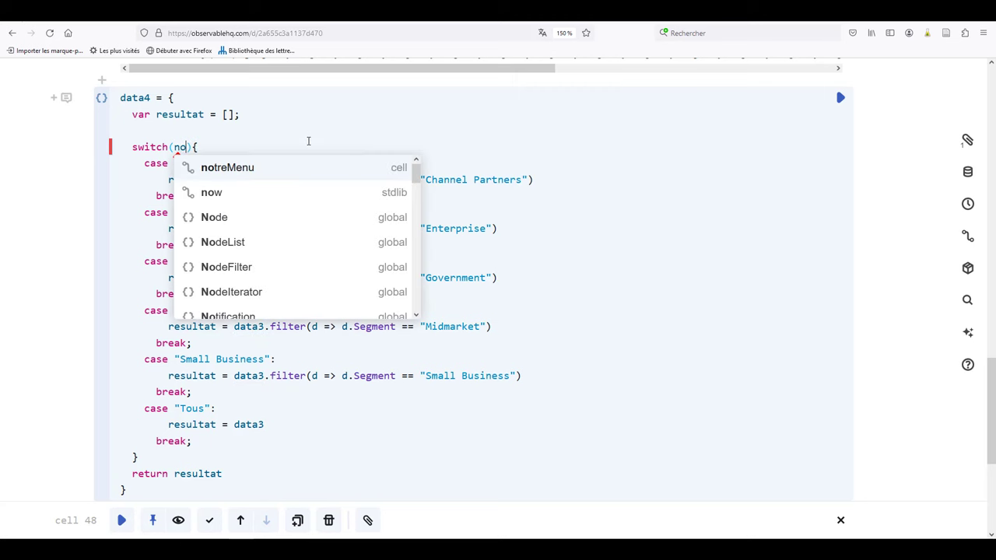
type("Menu")
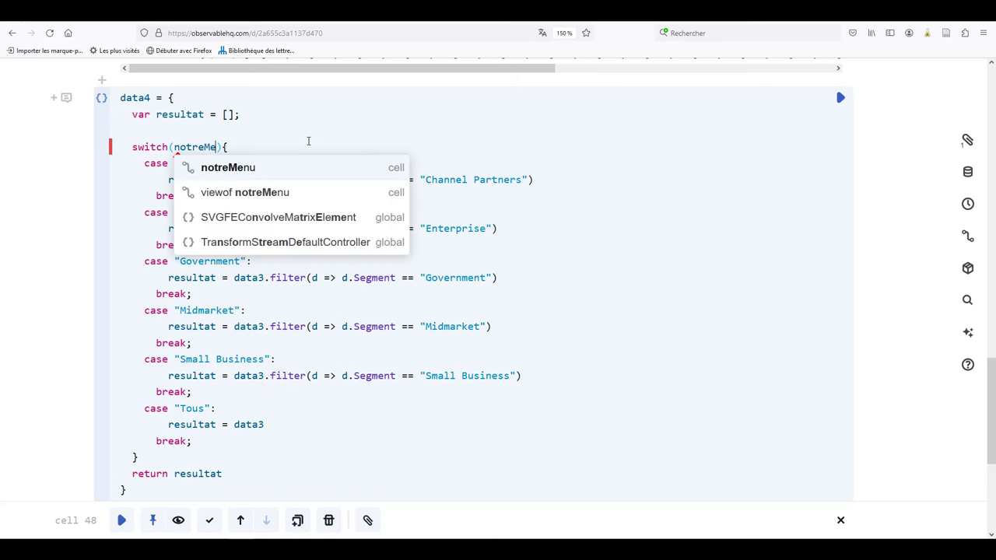
left_click(247, 163)
left_click(253, 147)
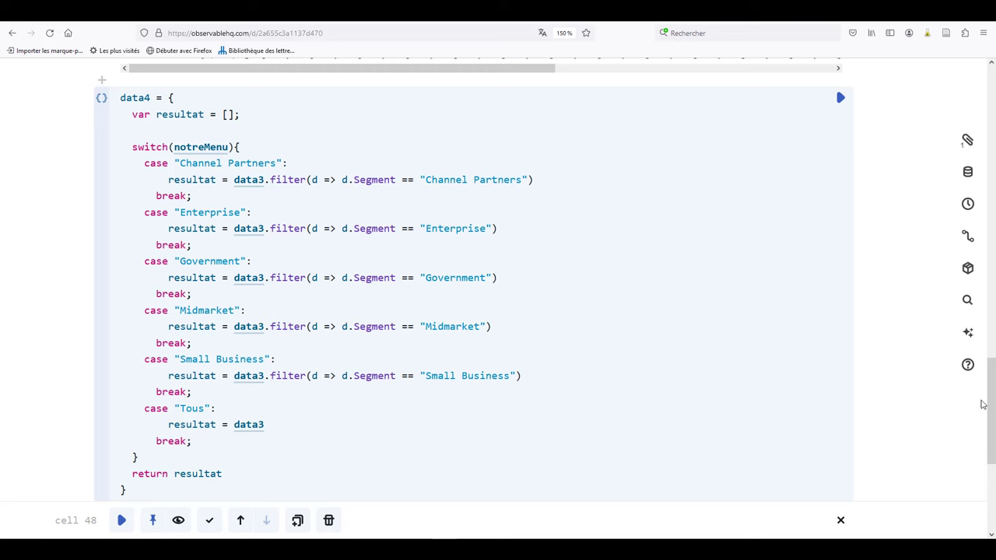
- Check the dropdown's variable name against the switch statement, then run the data4 cell
left_click_drag(990, 403, 993, 264)
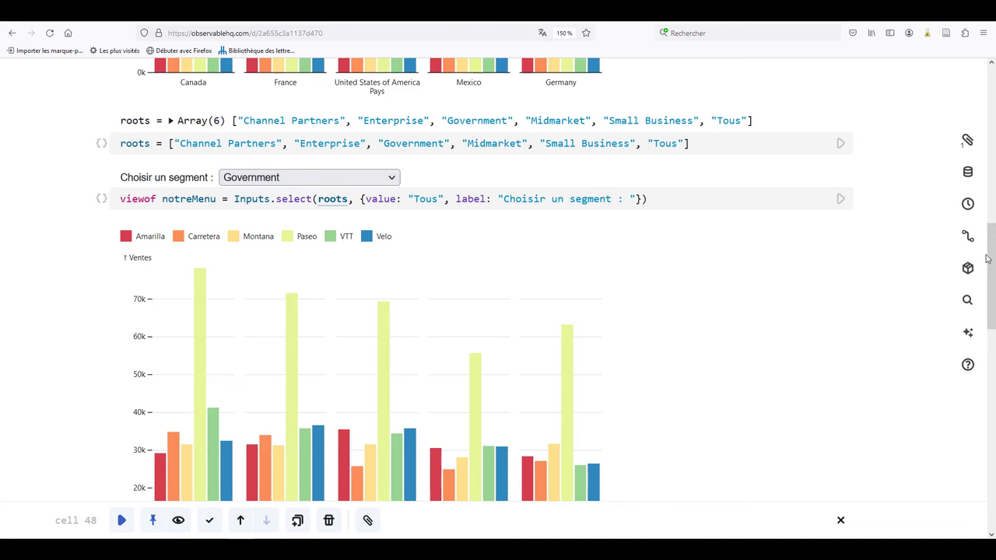
left_click_drag(992, 257, 993, 402)
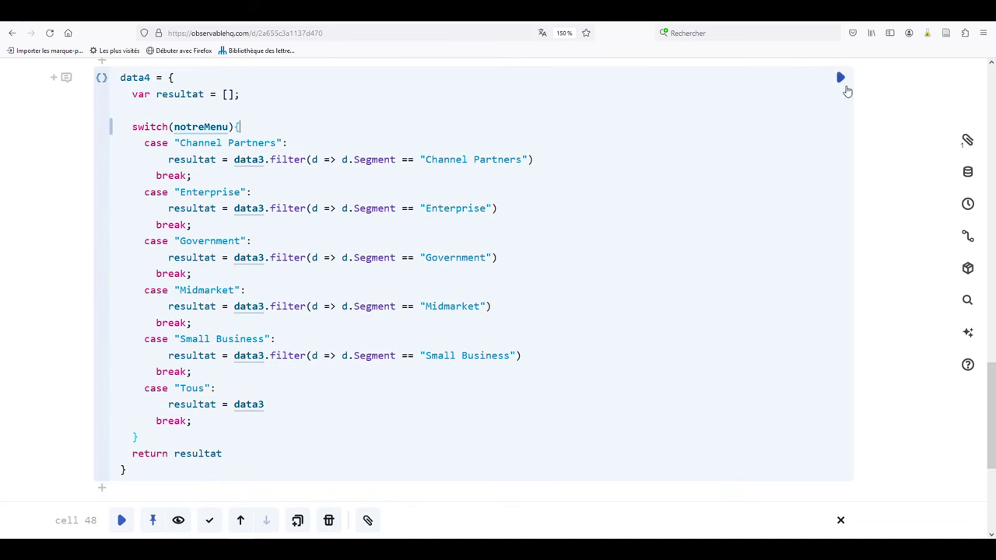
left_click(840, 79)
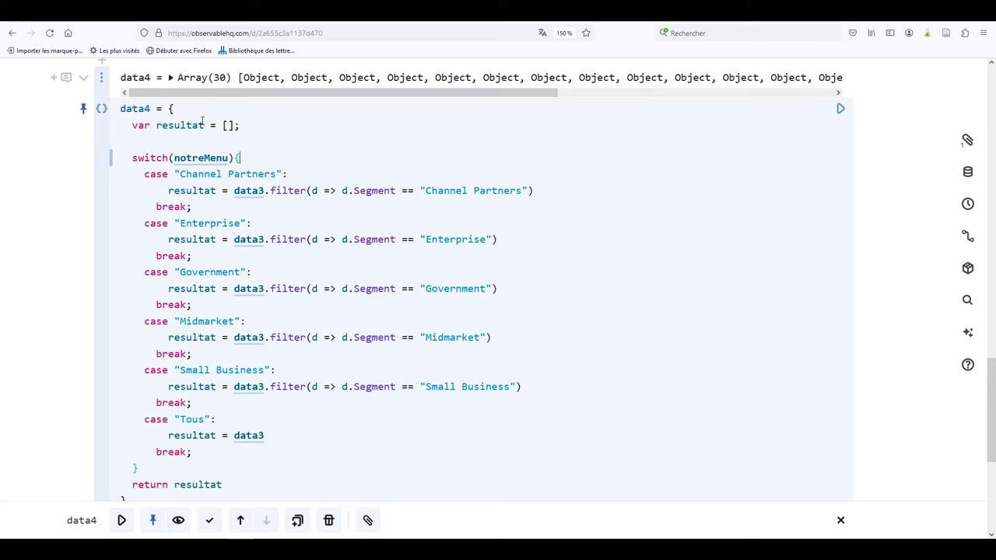
- Expand the data4 array and compare the segment of its entries with the dropdown's current choice
scroll(219, 159, "up", 1)
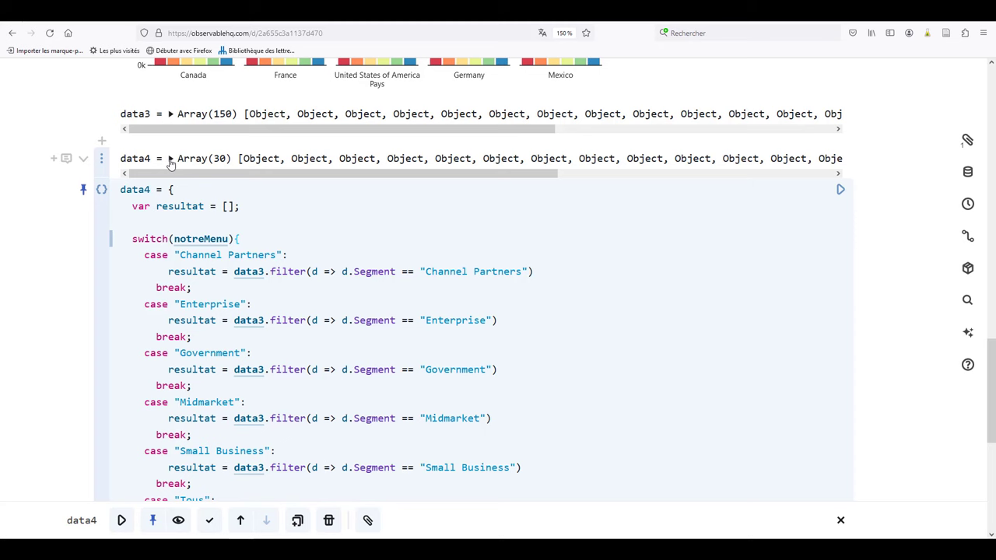
left_click(171, 158)
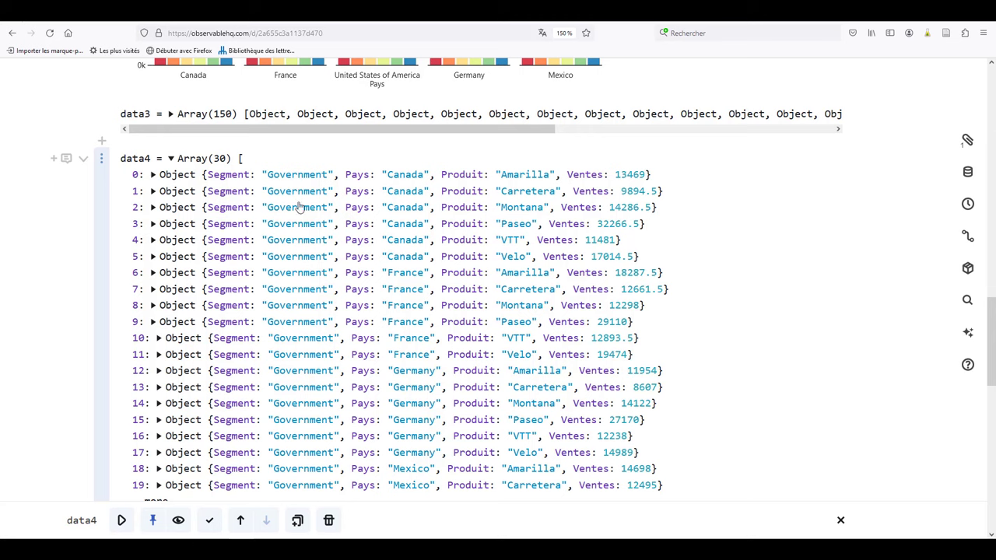
scroll(293, 364, "down", 3)
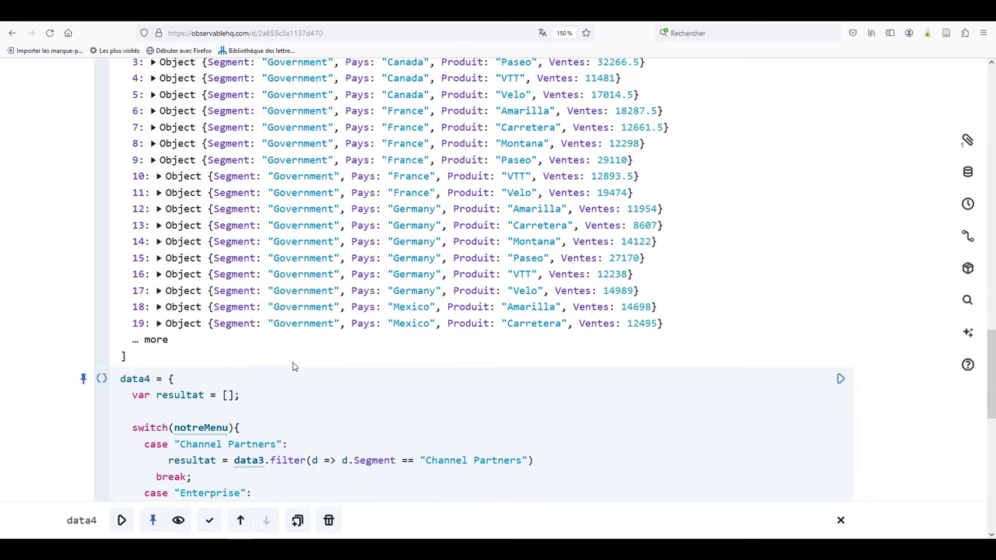
scroll(288, 363, "up", 5)
scroll(277, 359, "up", 3)
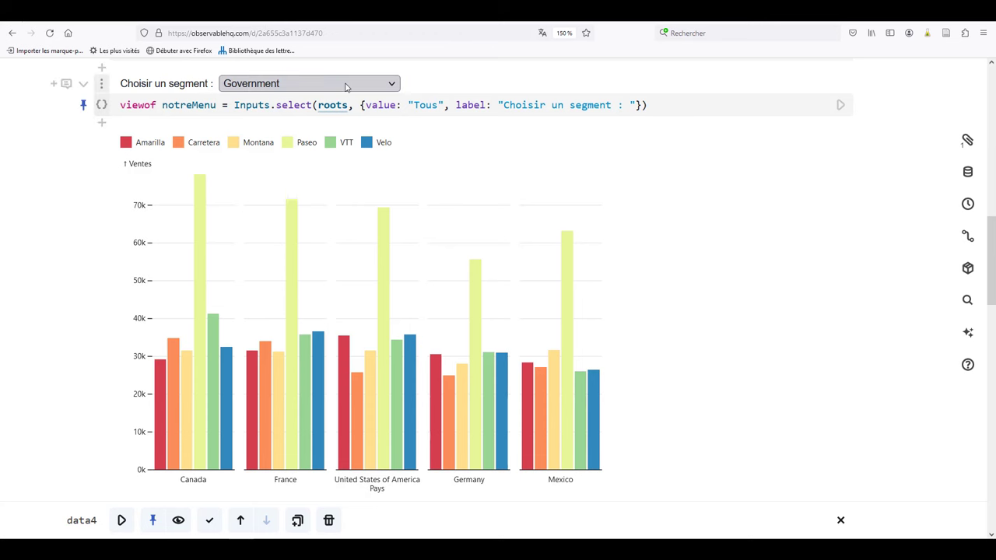
scroll(304, 416, "down", 3)
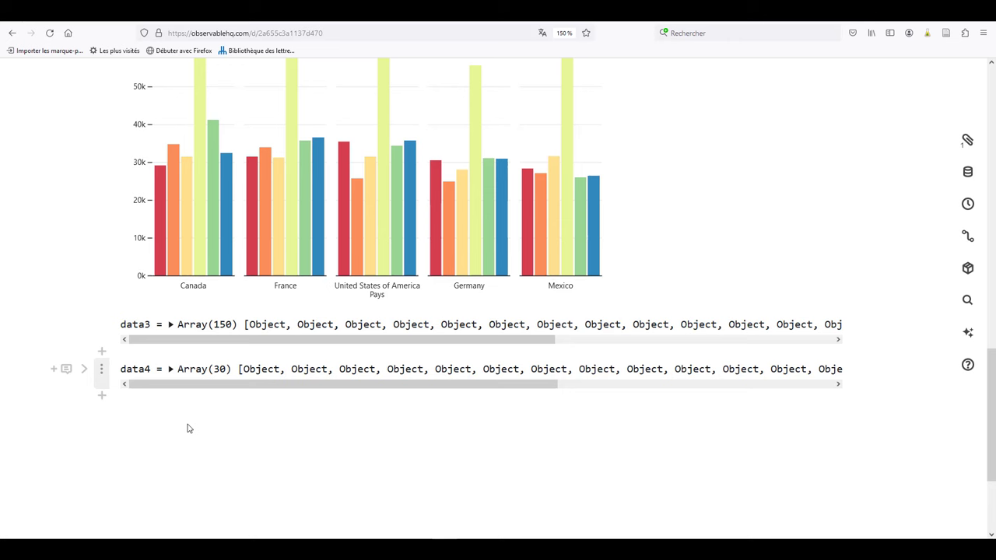
- Move the data4 cell up between the roots cell and the segment dropdown, and hide its code
left_click(86, 371)
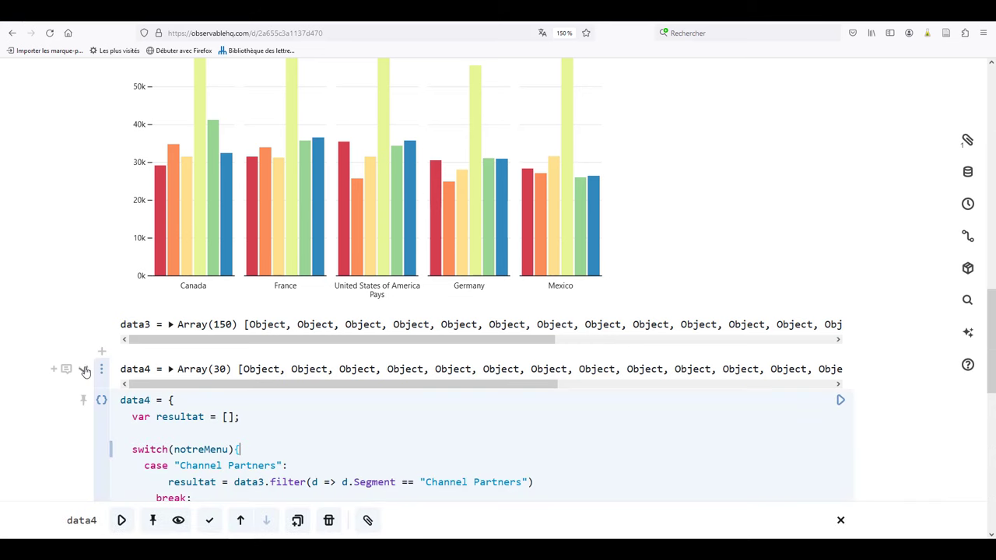
scroll(156, 400, "down", 3)
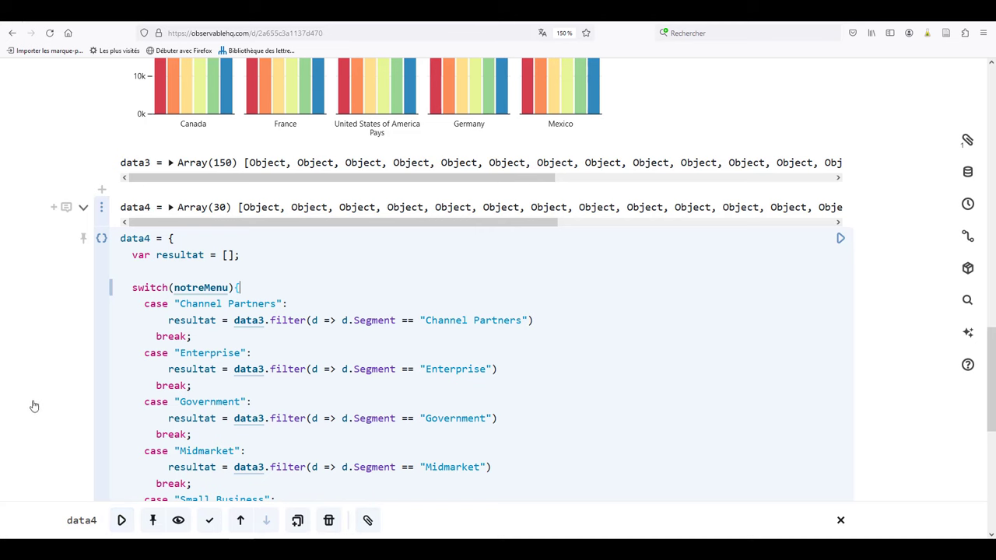
scroll(50, 410, "up", 3)
scroll(51, 410, "down", 4)
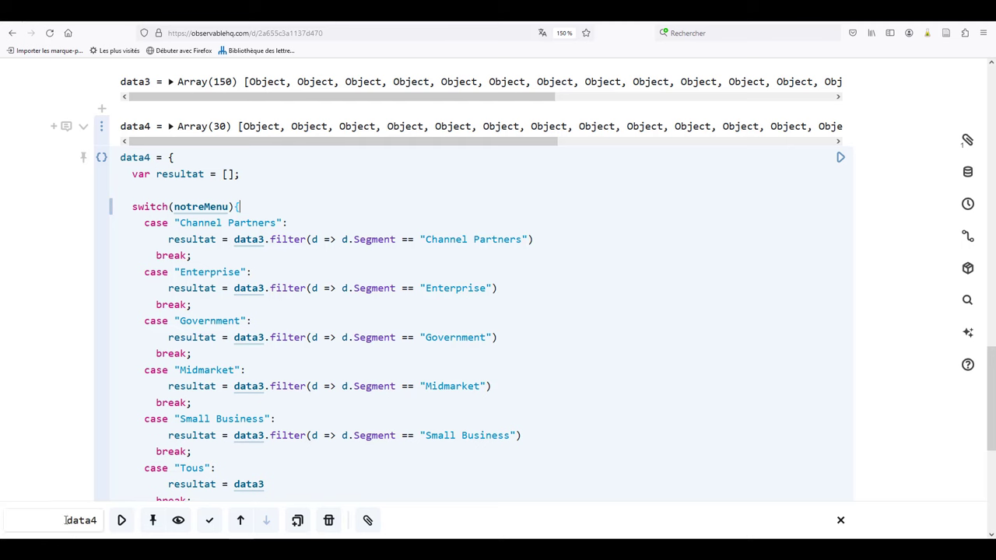
left_click(241, 521)
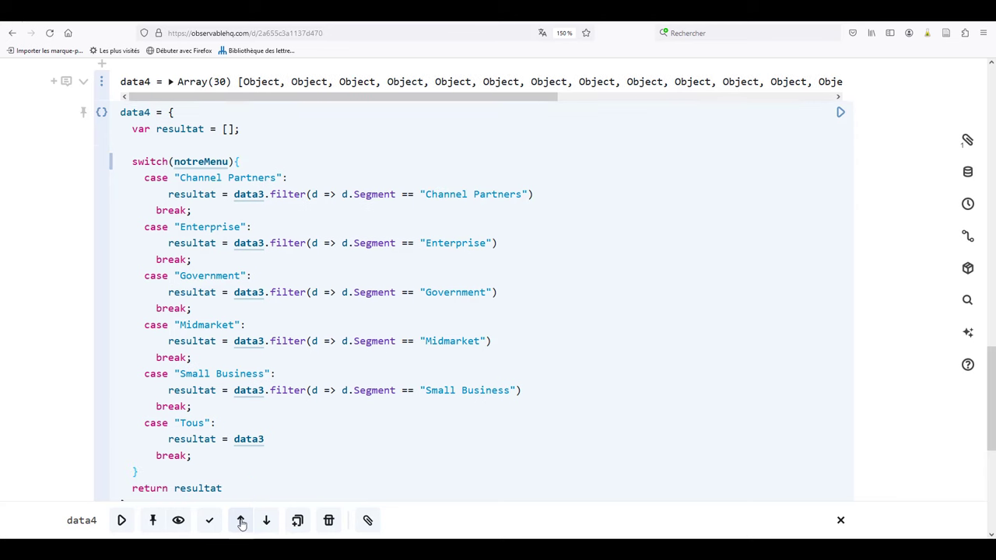
left_click(242, 521)
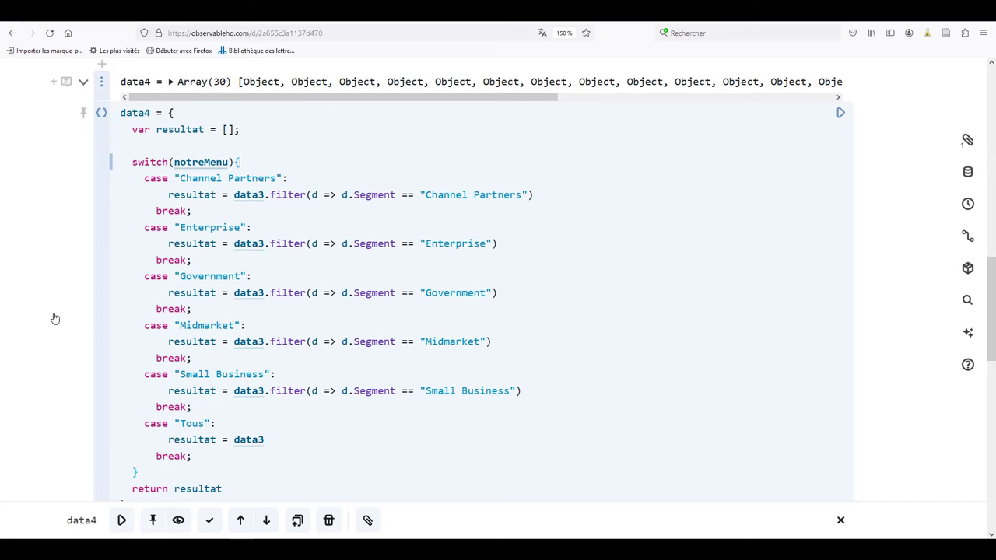
left_click_drag(993, 317, 986, 262)
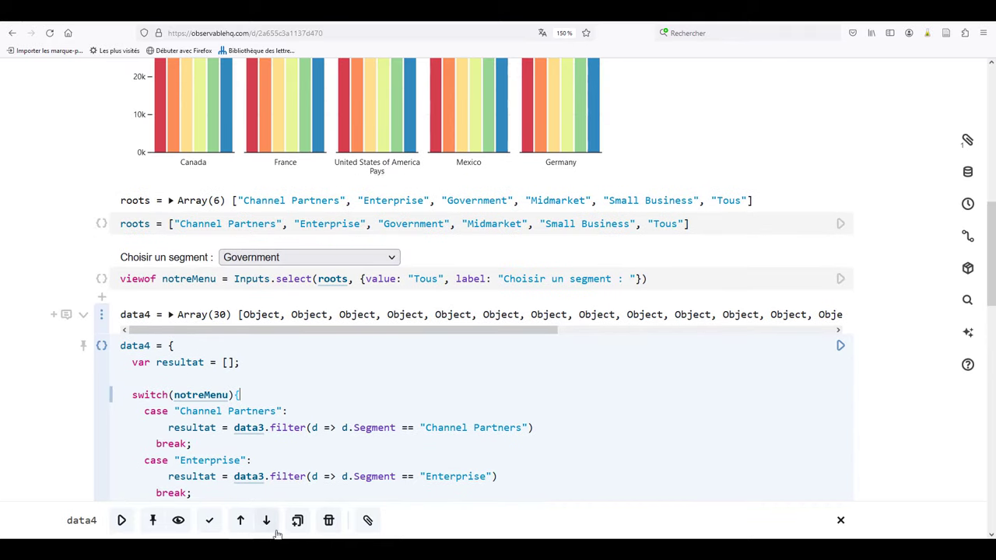
left_click(241, 522)
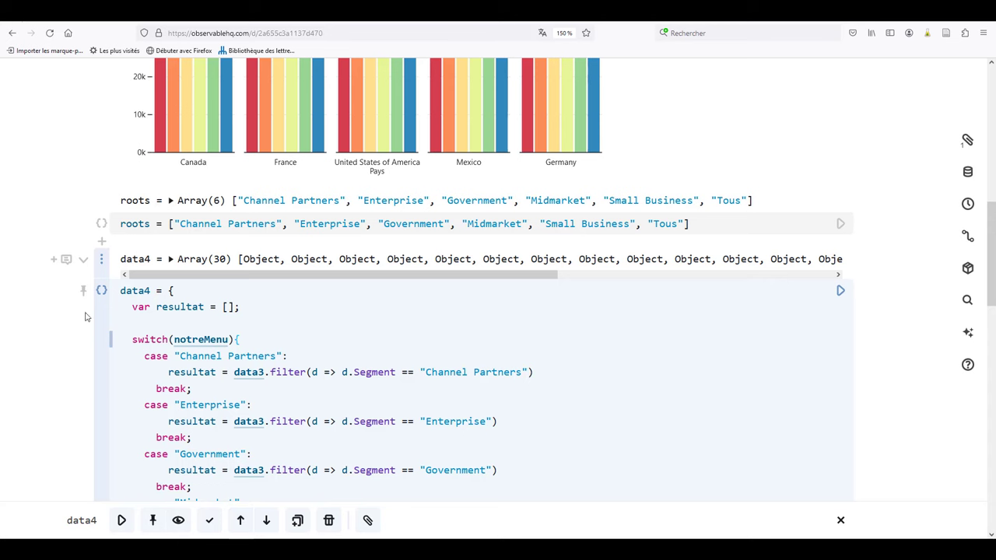
left_click(86, 289)
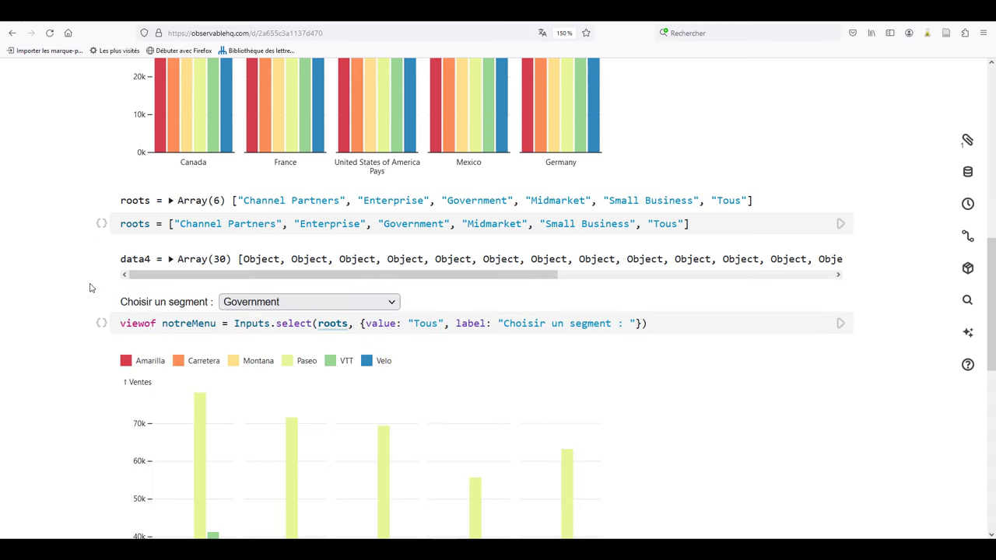
- Expand data4 and test its filtering by choosing the segments Midmarket, Enterprise, Channel Partners and Tous in the dropdown
left_click(169, 262)
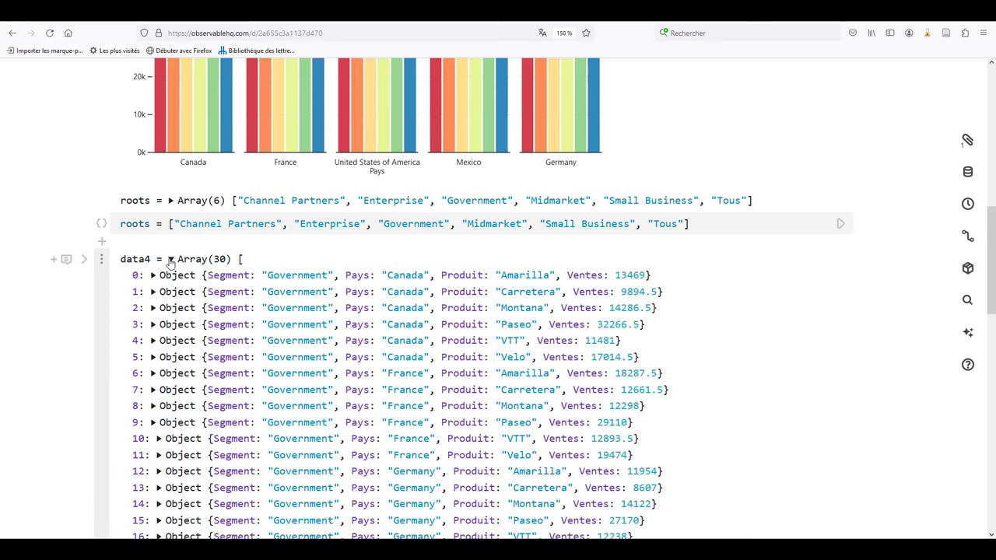
scroll(58, 323, "down", 2)
scroll(57, 323, "down", 2)
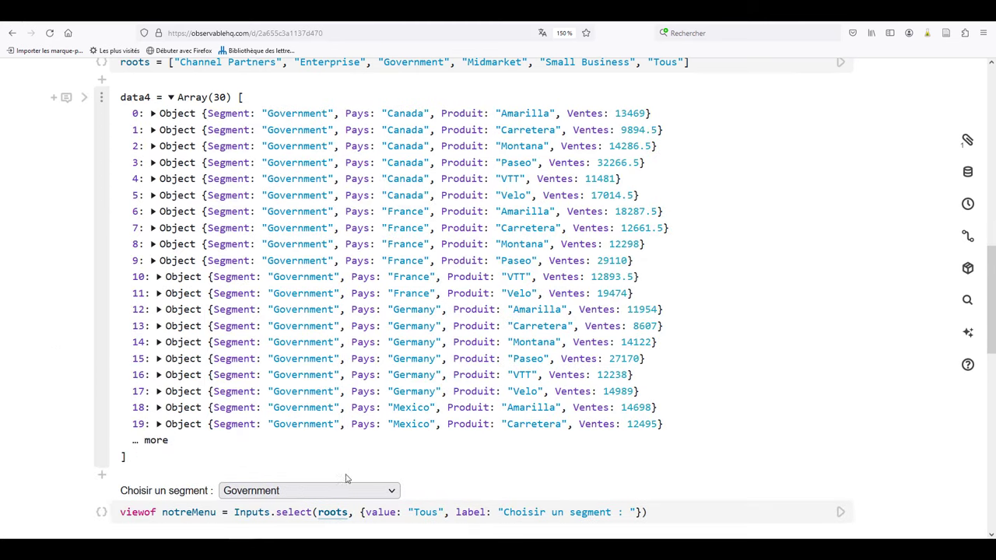
left_click(392, 494)
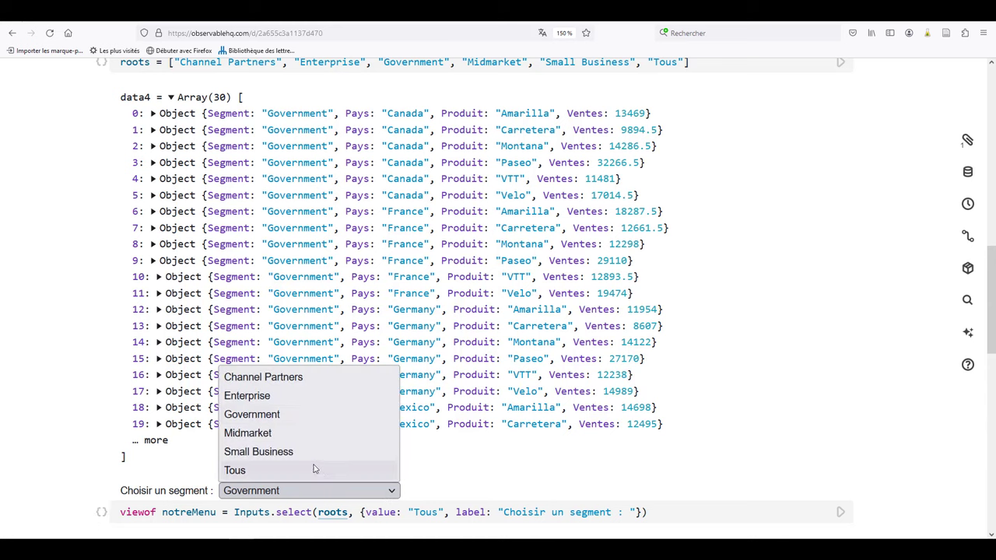
left_click(269, 438)
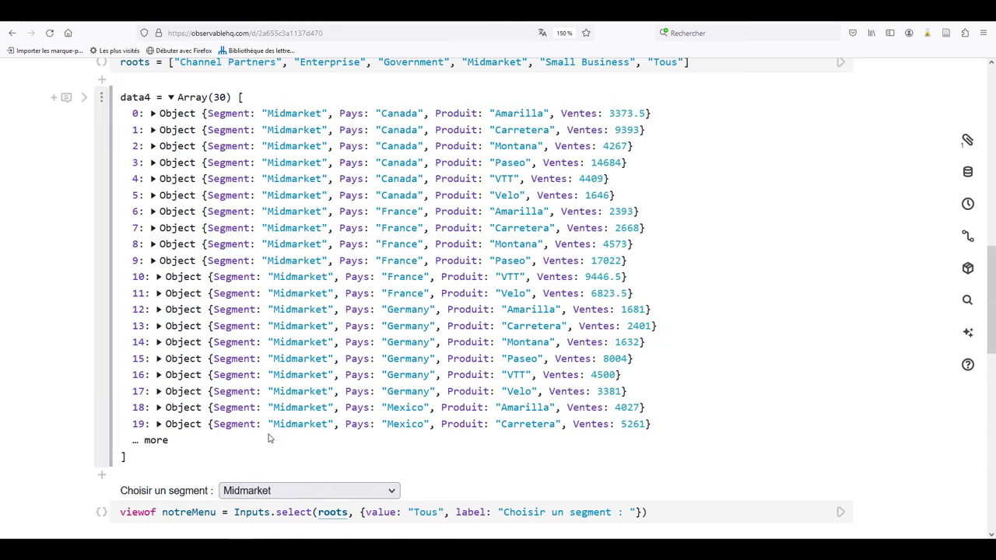
left_click(394, 493)
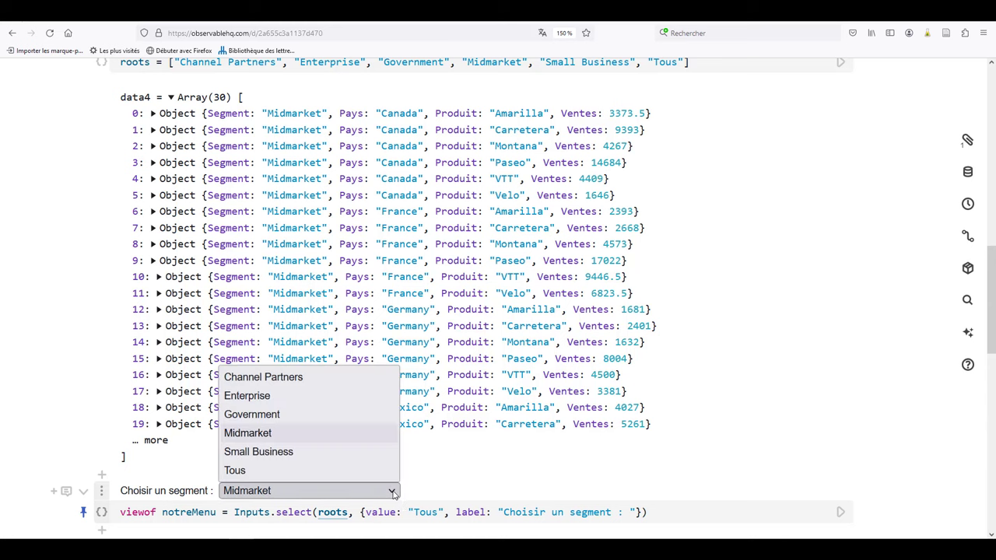
left_click(274, 399)
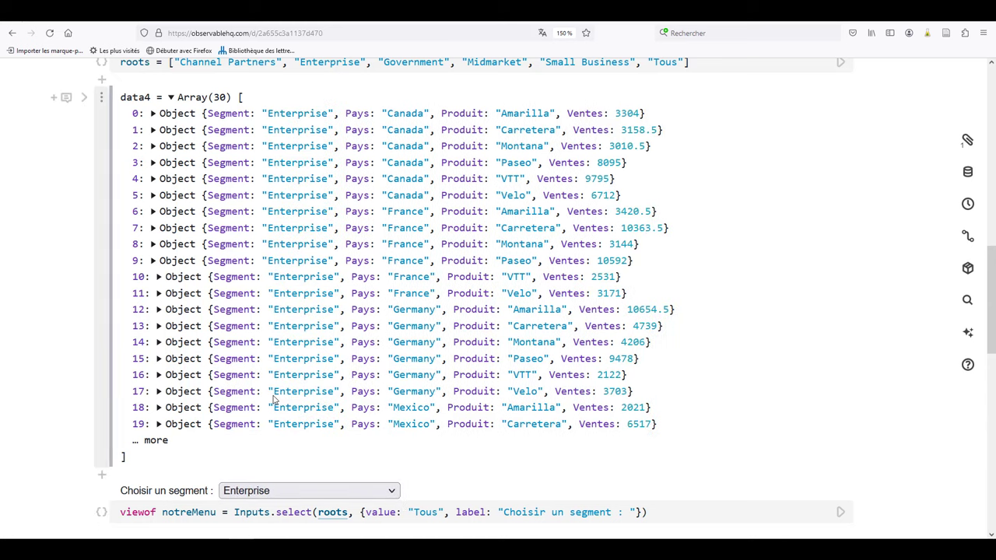
left_click(392, 494)
left_click(276, 378)
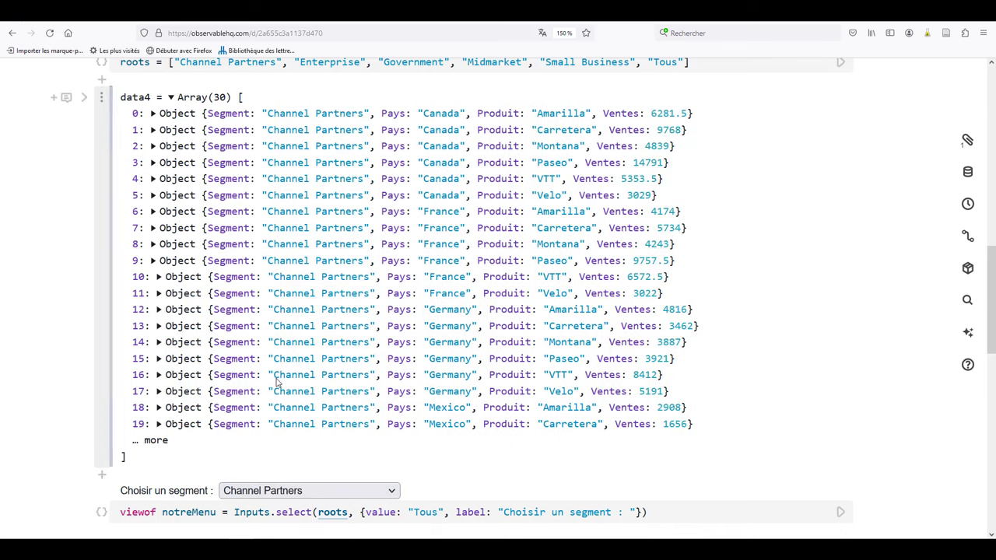
left_click(390, 492)
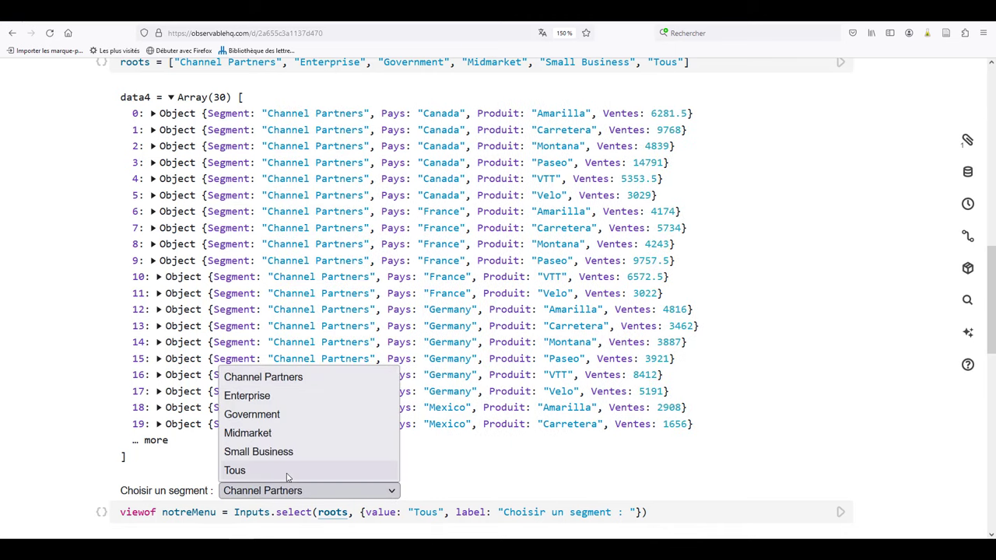
left_click(287, 473)
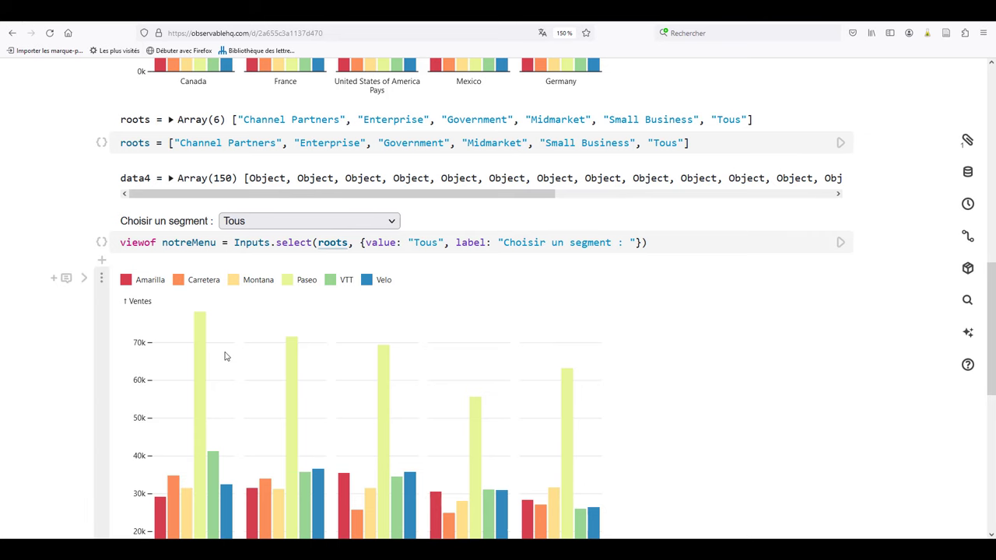
- Change the data source of Plot.barY in the chart below the segment dropdown to data4 and run the cell
left_click(84, 282)
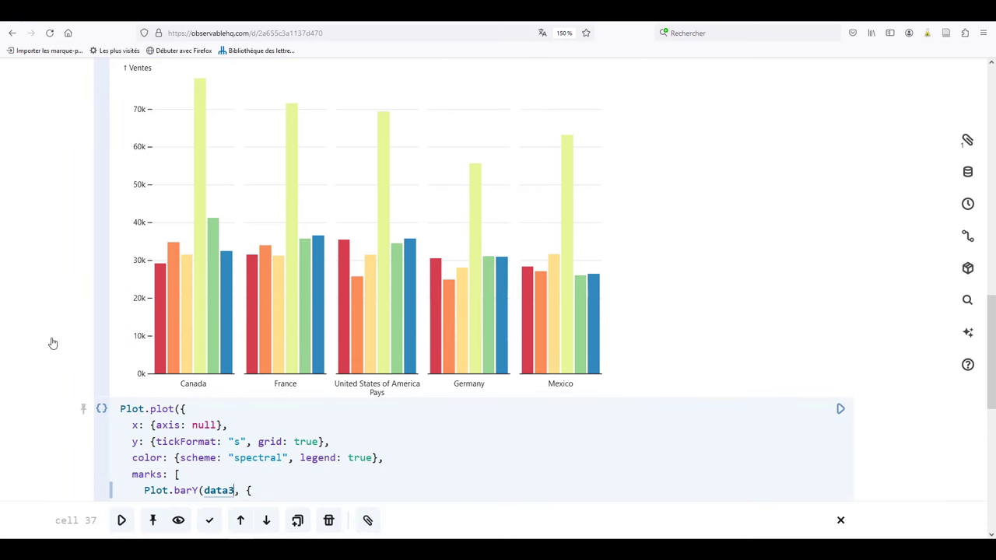
scroll(124, 343, "down", 2)
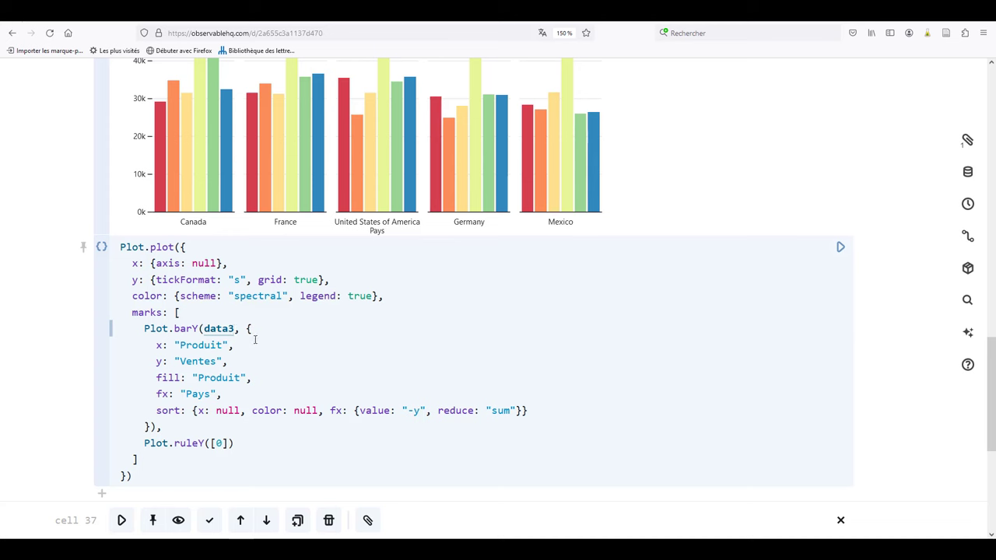
key("BackSpace")
type("4")
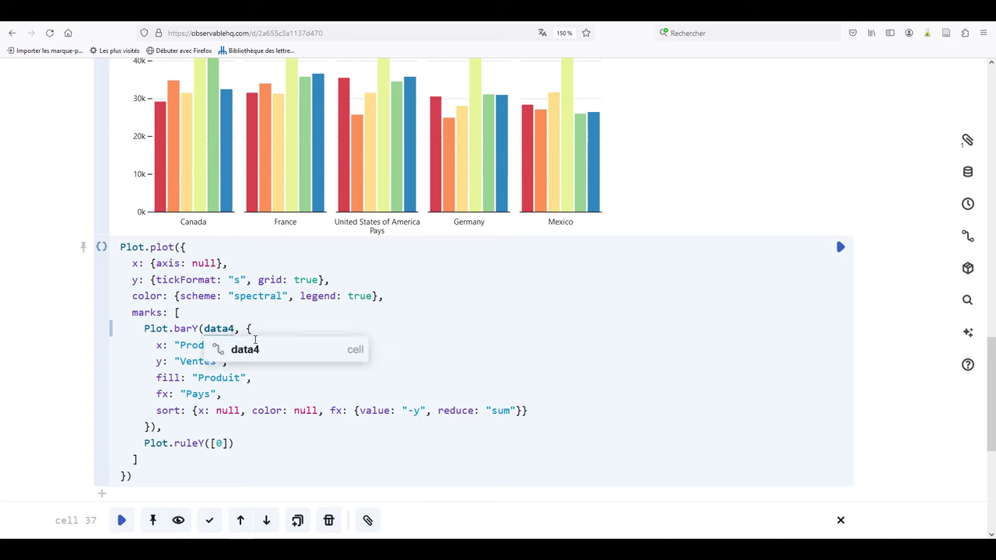
key("Escape")
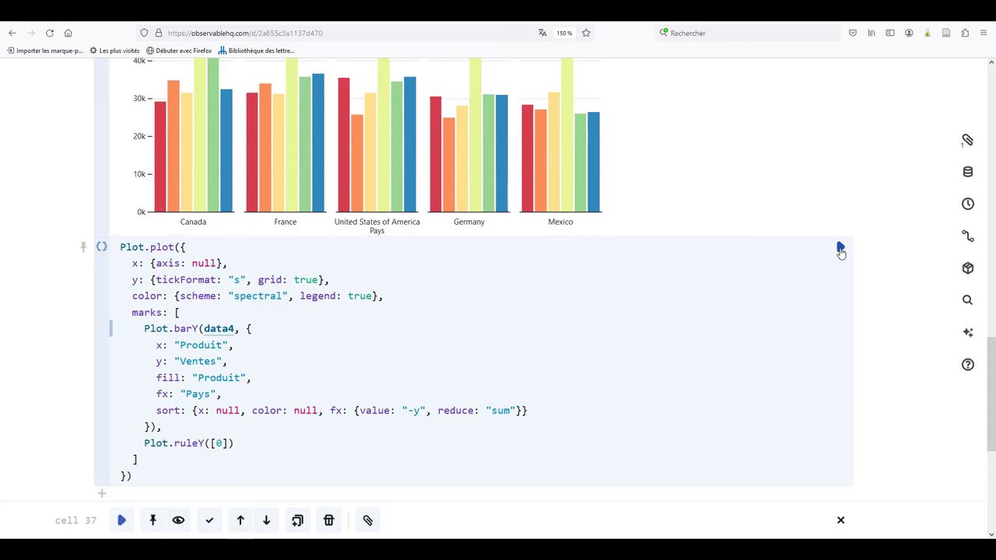
left_click(841, 249)
- Test the chart's filtering by choosing the segments Channel Partners, Enterprise, Government and Small Business in the dropdown
scroll(723, 228, "up", 5)
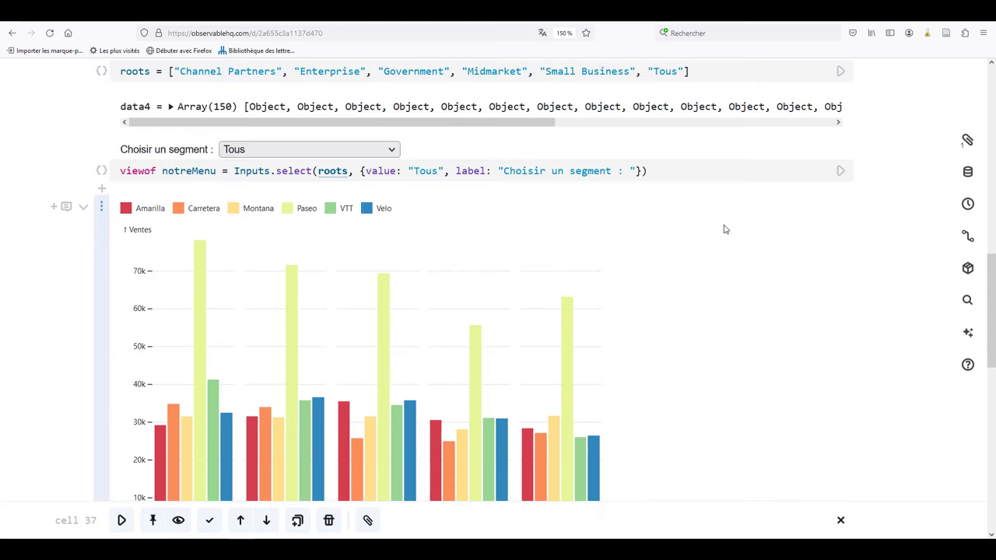
scroll(724, 229, "down", 2)
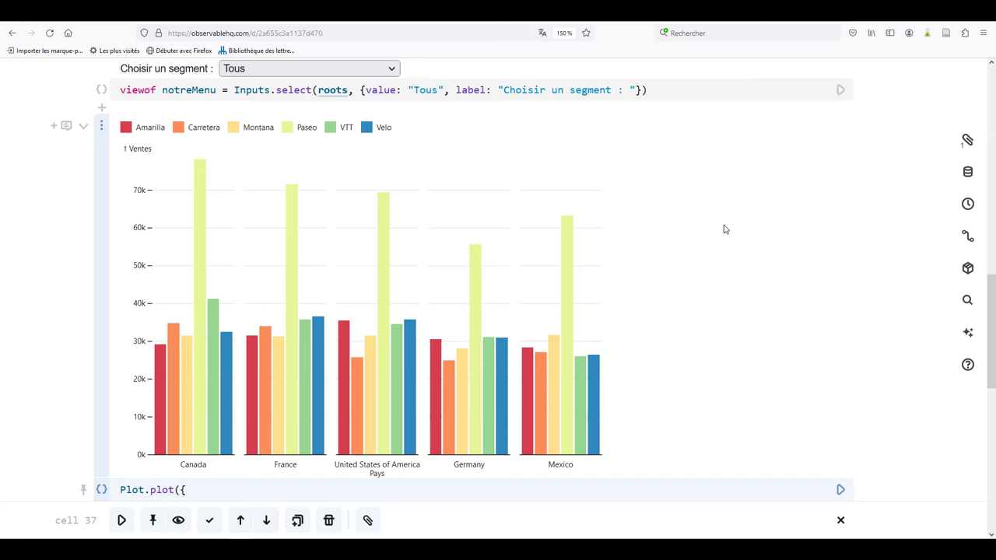
left_click(393, 70)
left_click(322, 94)
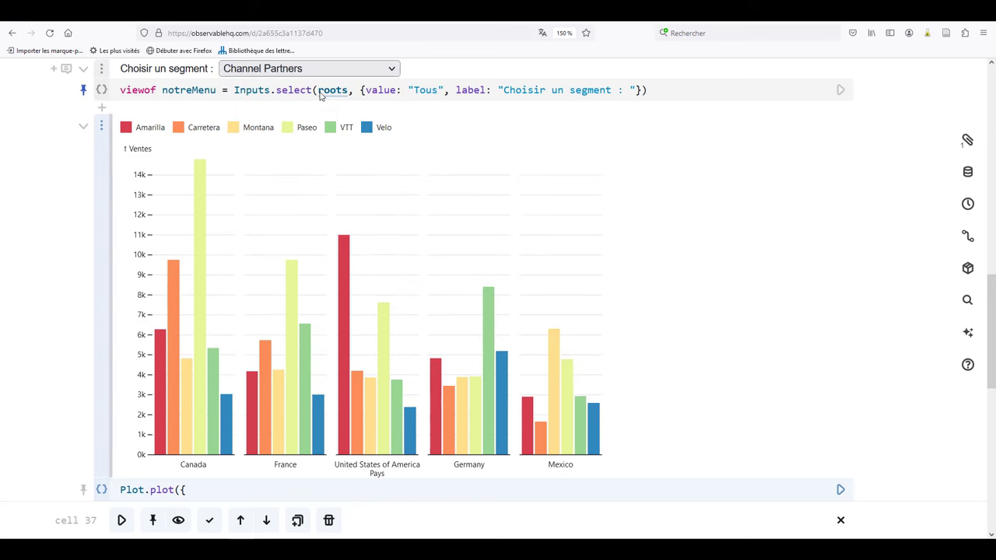
left_click(389, 68)
left_click(332, 107)
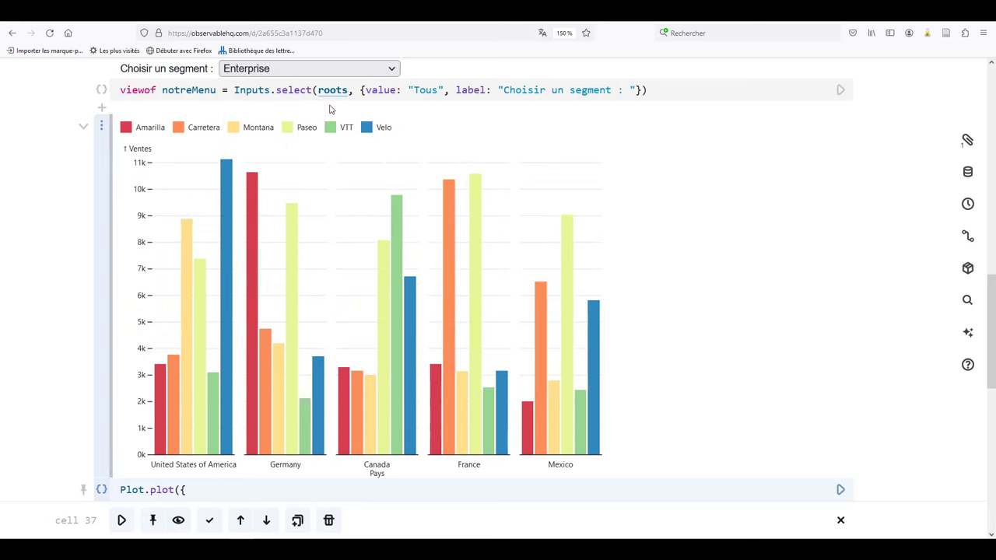
left_click(391, 70)
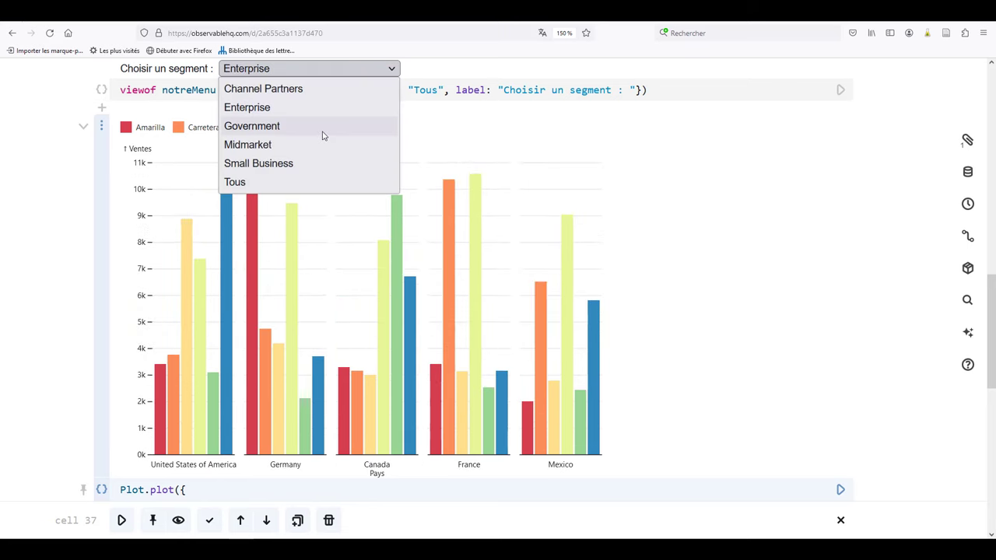
left_click(323, 135)
left_click(331, 69)
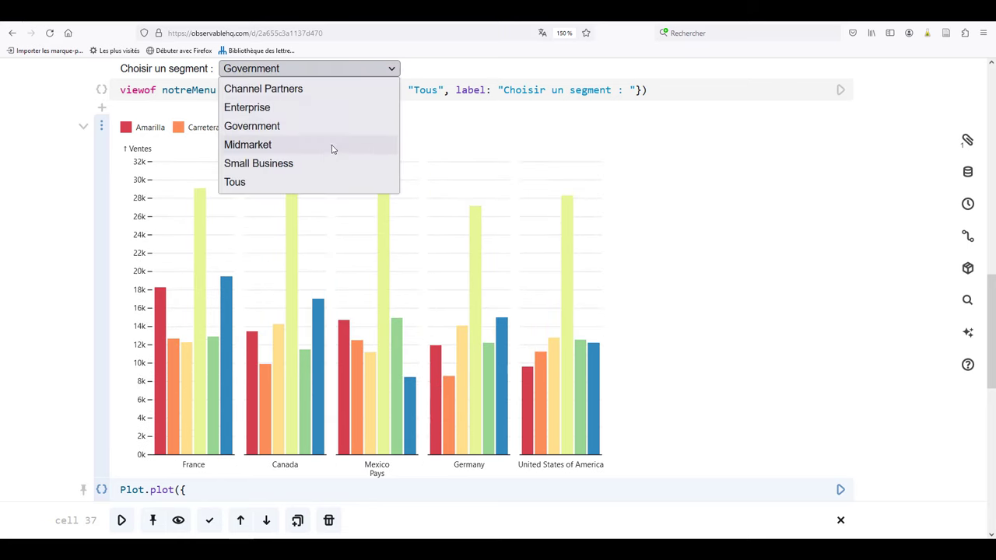
left_click(317, 166)
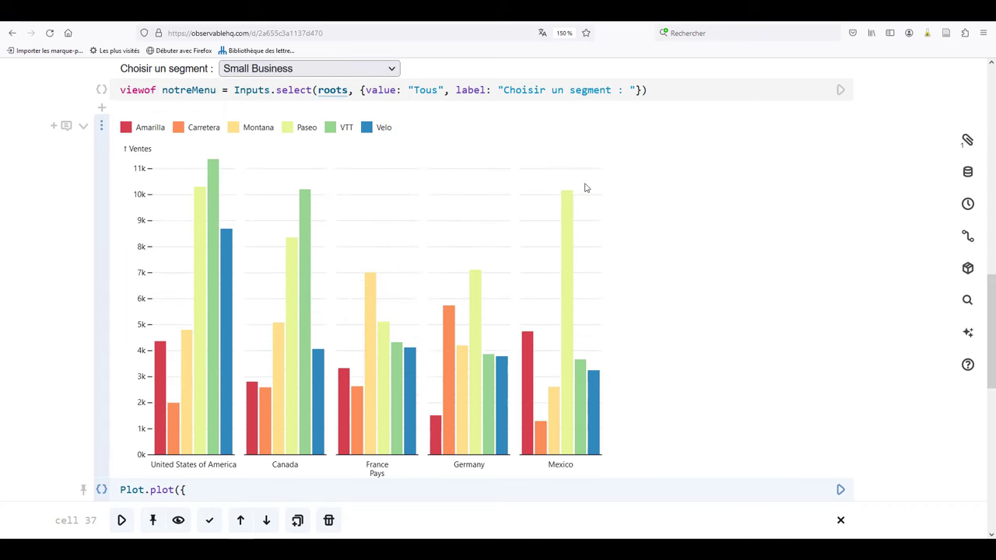
- Check the Embed option of the filtered chart's cell, and open the cell's code
scroll(263, 230, "up", 1)
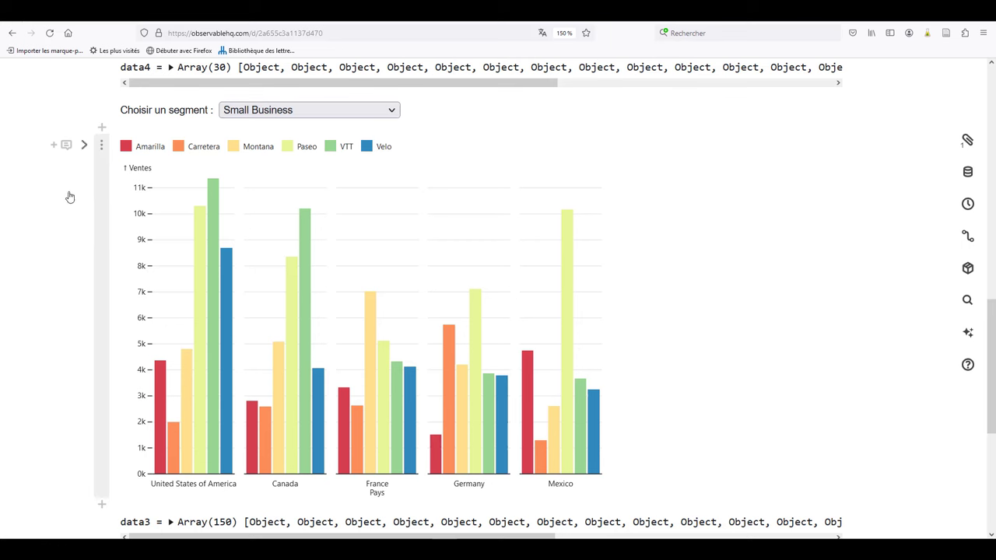
left_click(102, 146)
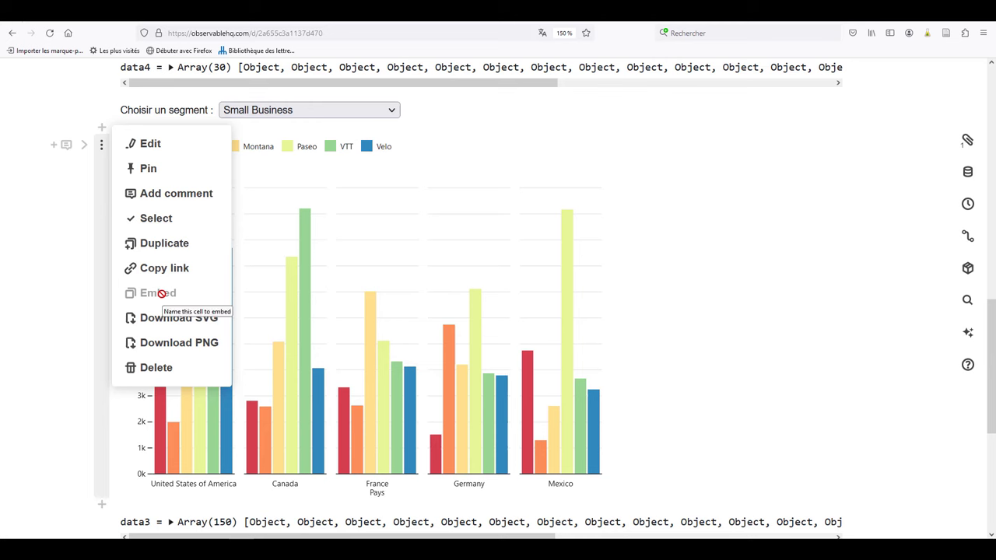
left_click(85, 148)
left_click(85, 148)
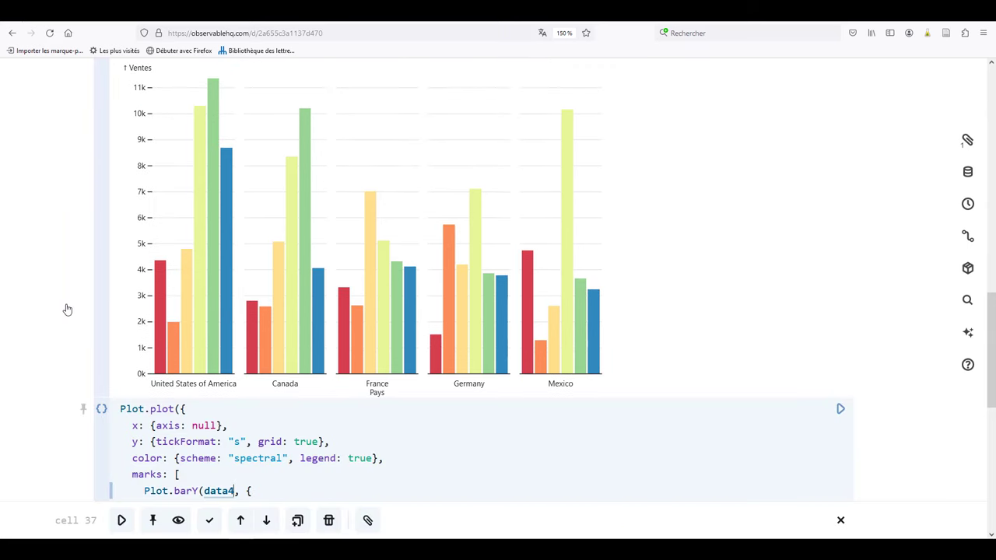
scroll(67, 309, "down", 2)
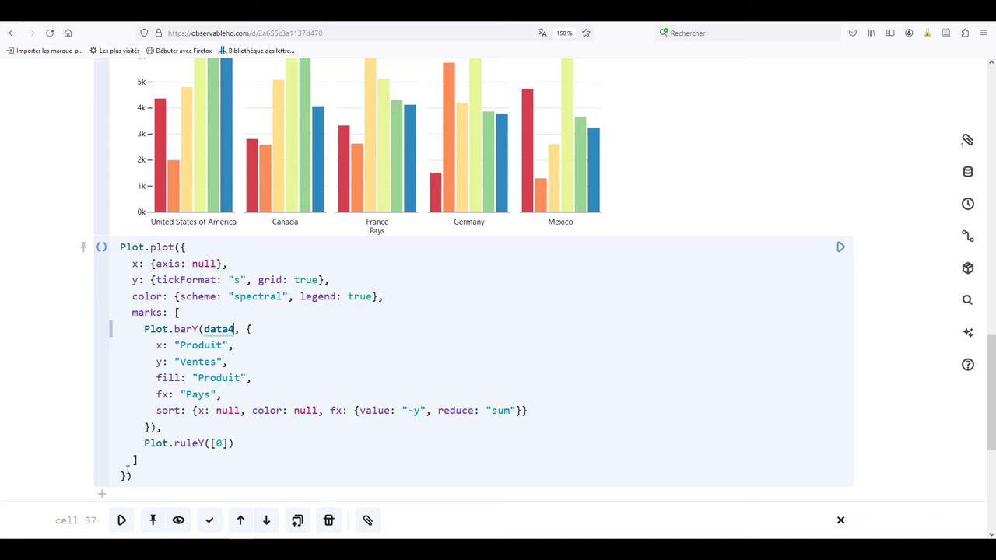
- Try naming the chart cell by adding "toto =" before Plot.plot, and remove that prefix again
left_click(119, 247)
type("toto ")
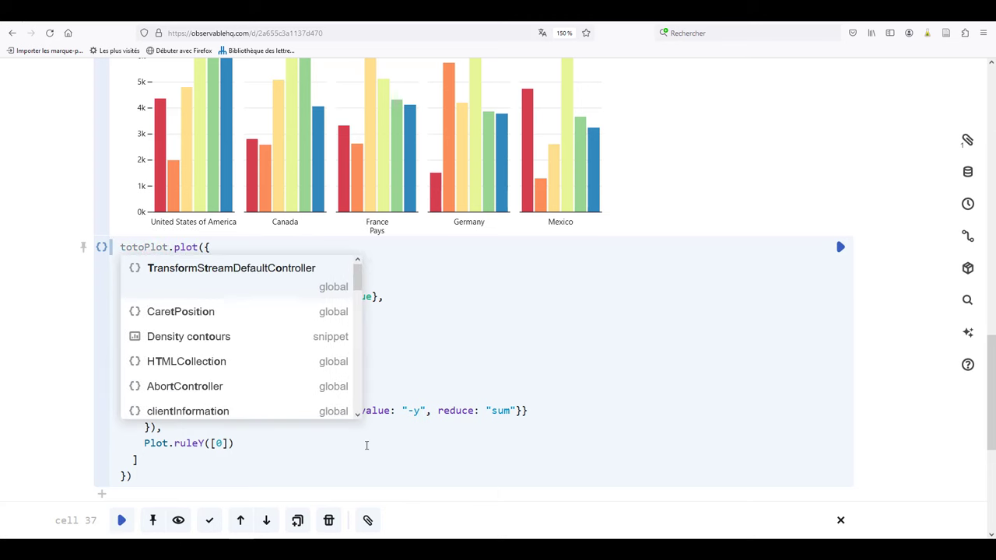
type("=")
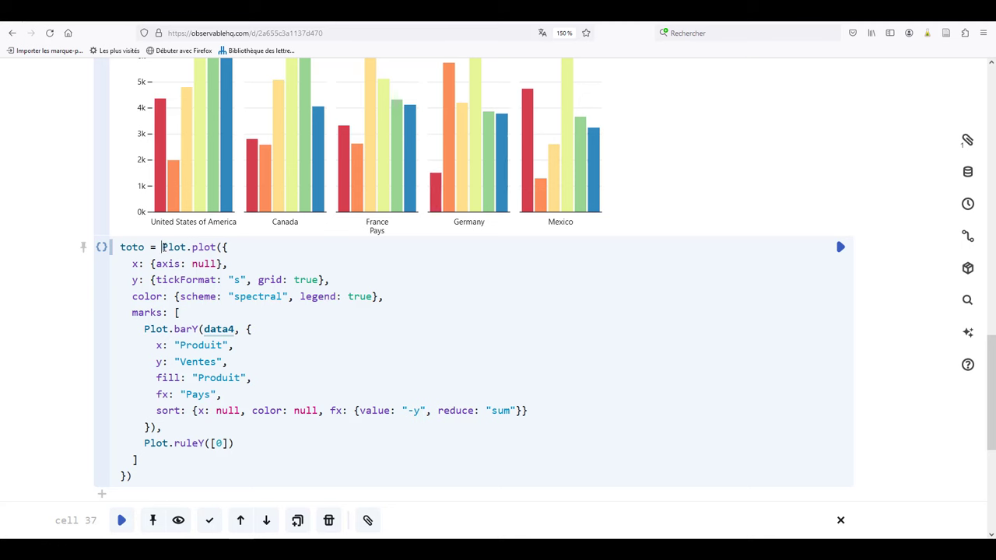
key("BackSpace")
key("BackSpace")
key("BackSpace")
key("BackSpace")
key("BackSpace")
key("BackSpace")
key("BackSpace")
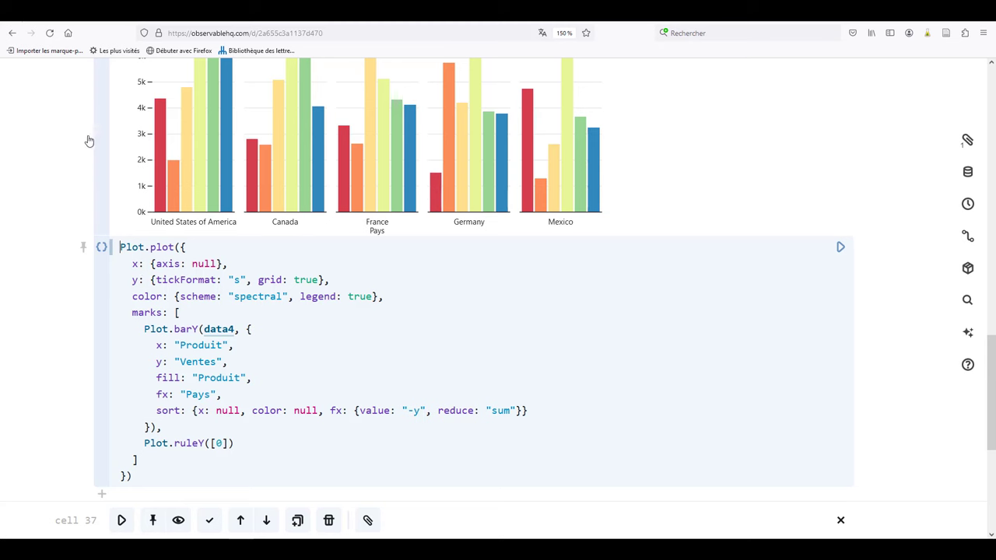
- Rename the filtered chart's cell as toto through its cell name instead of editing the code
scroll(85, 148, "up", 2)
scroll(112, 210, "down", 3)
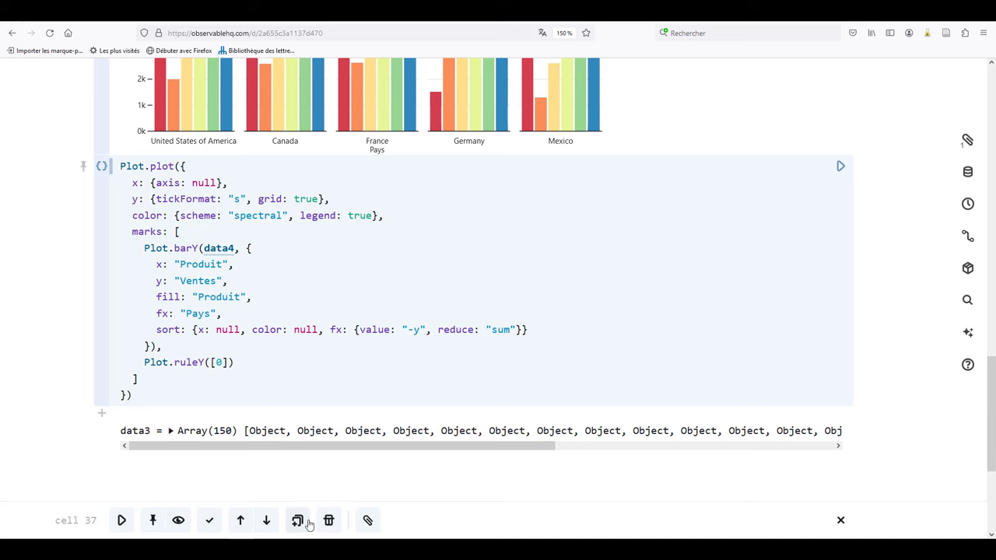
left_click(86, 520)
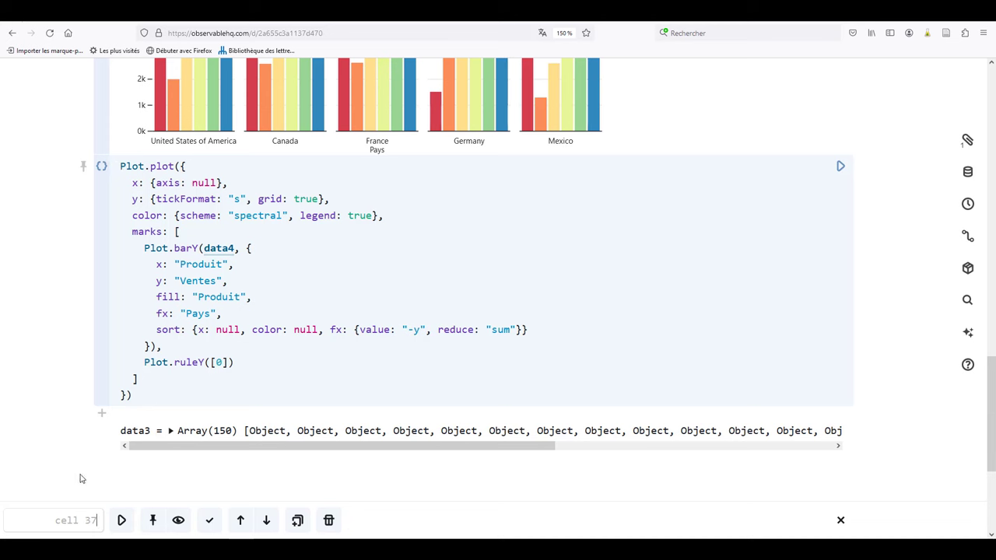
type("toto")
left_click(94, 520)
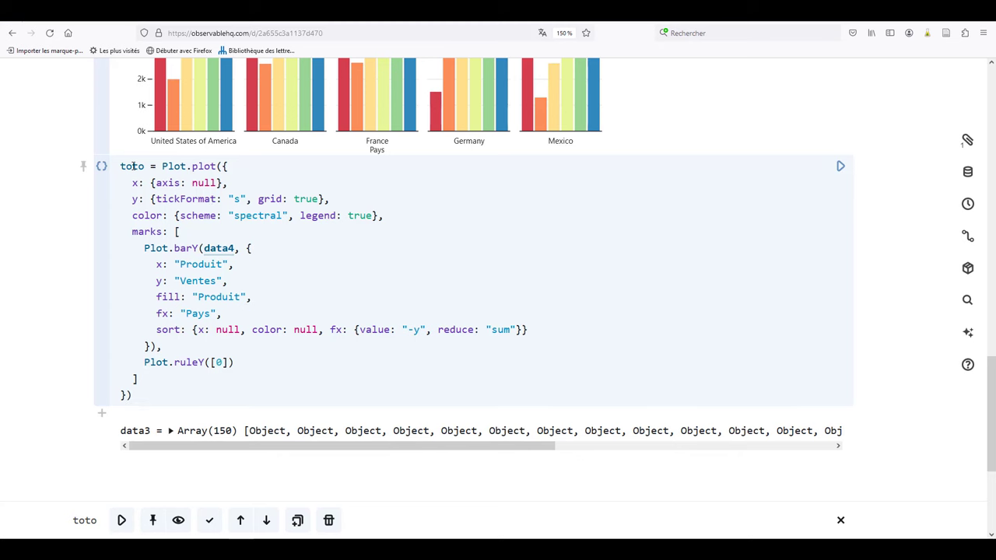
- Examine the Embed settings of the toto cell, including the iframe code and notebook key options, and close them
scroll(133, 166, "up", 5)
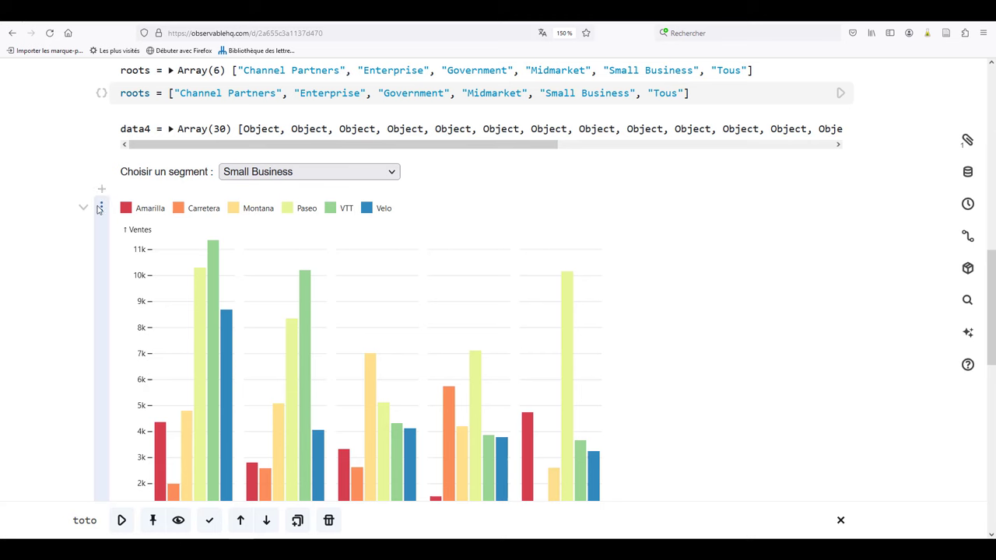
left_click(101, 208)
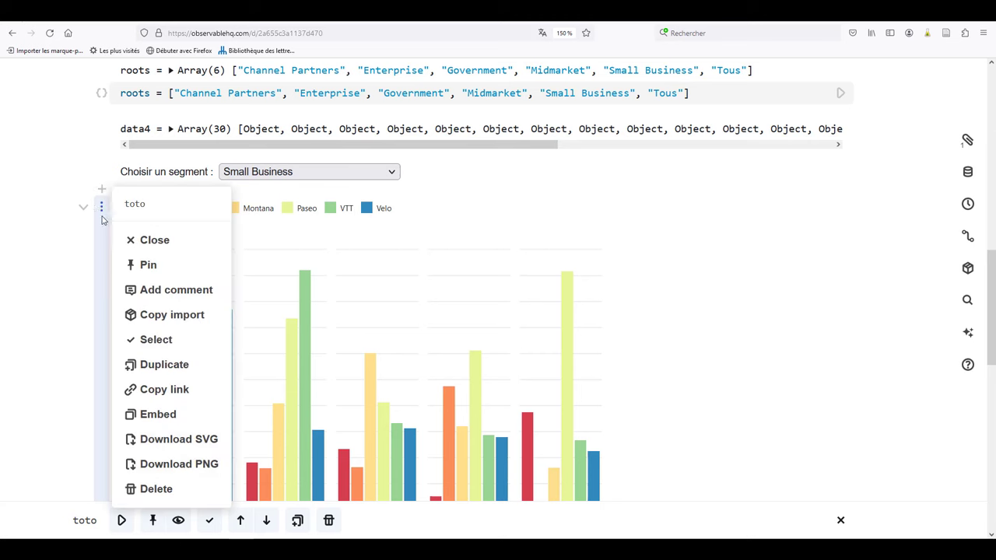
left_click(158, 415)
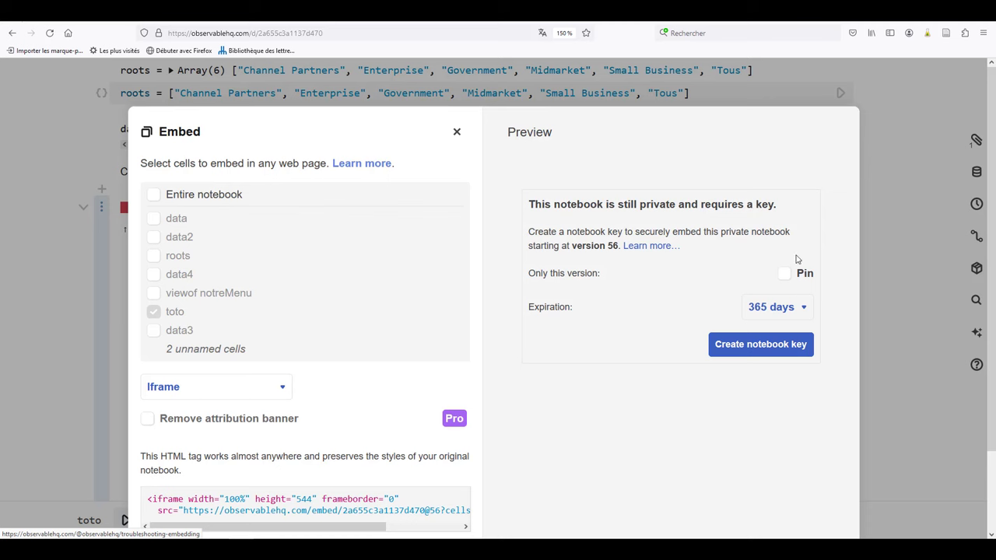
left_click(897, 247)
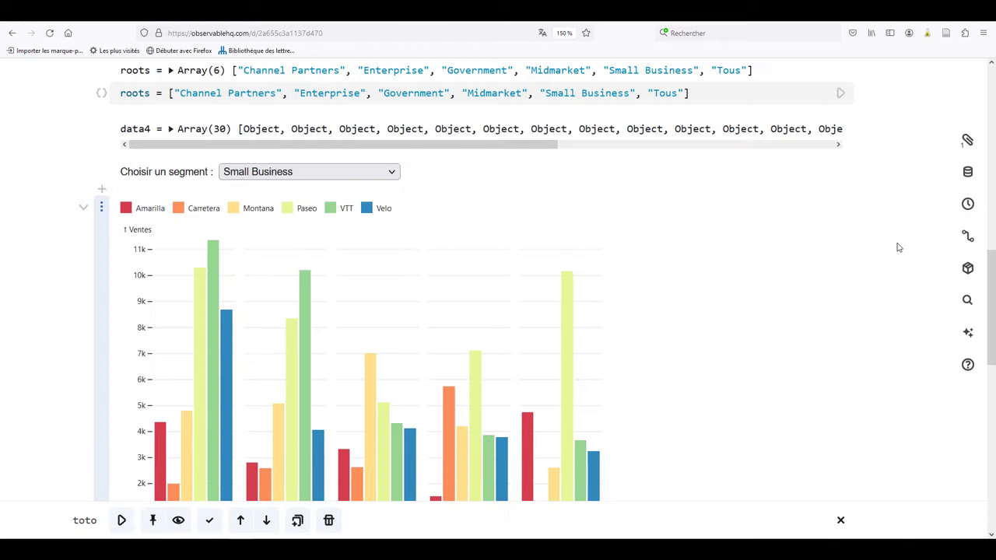
- Leave the notebook for its workspace and show the list of all notebooks
scroll(433, 327, "up", 3)
scroll(433, 328, "up", 10)
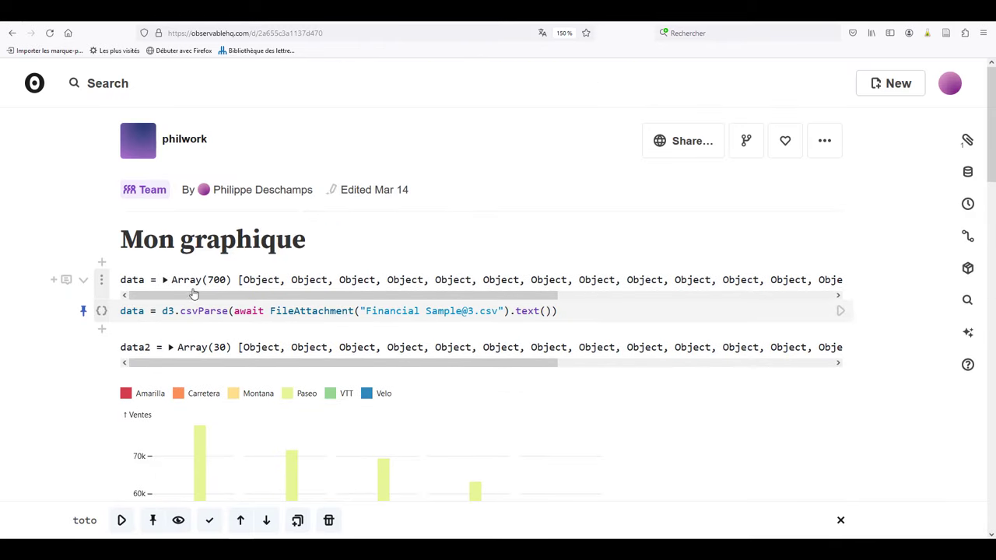
left_click(182, 142)
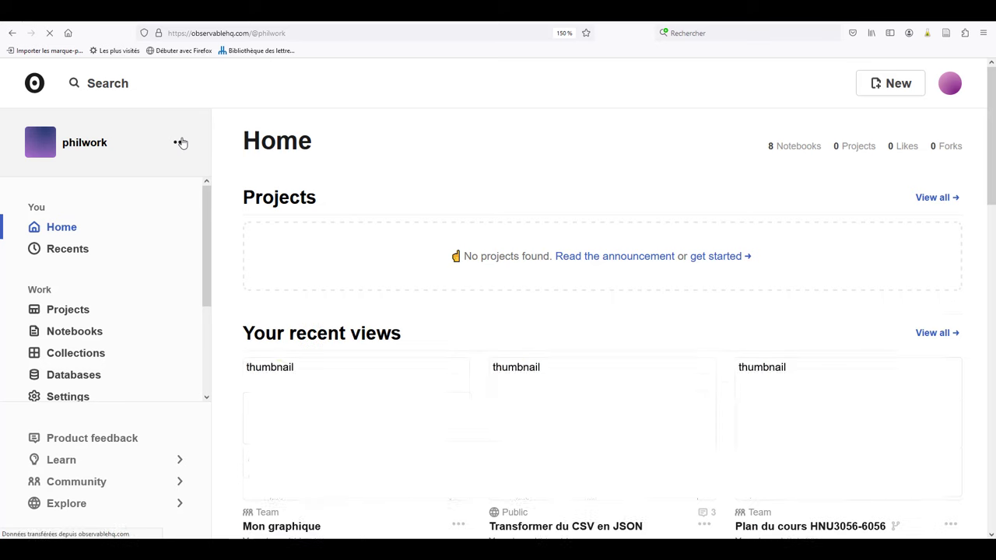
left_click(72, 333)
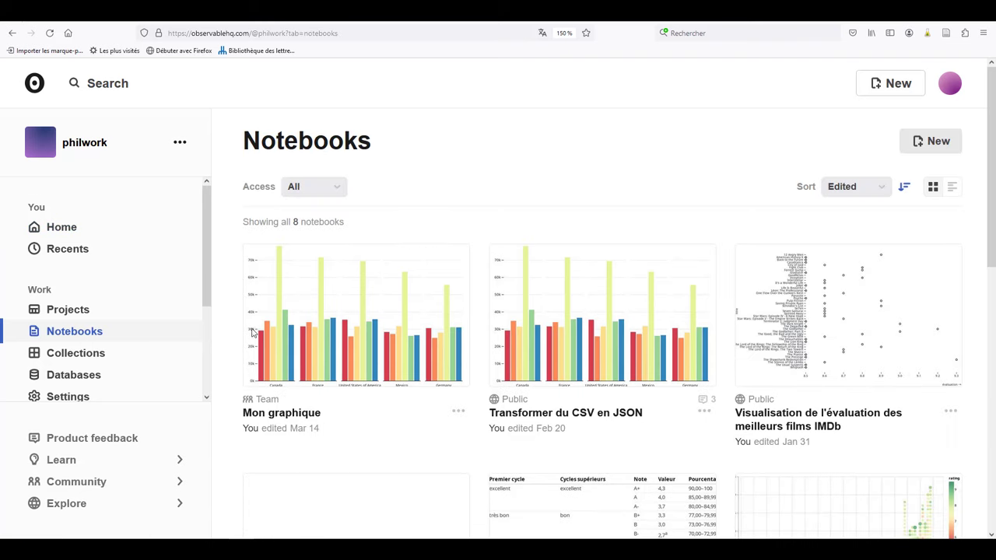
- Find the notebook Mon graphique in the list and open its sharing settings
scroll(345, 413, "down", 3)
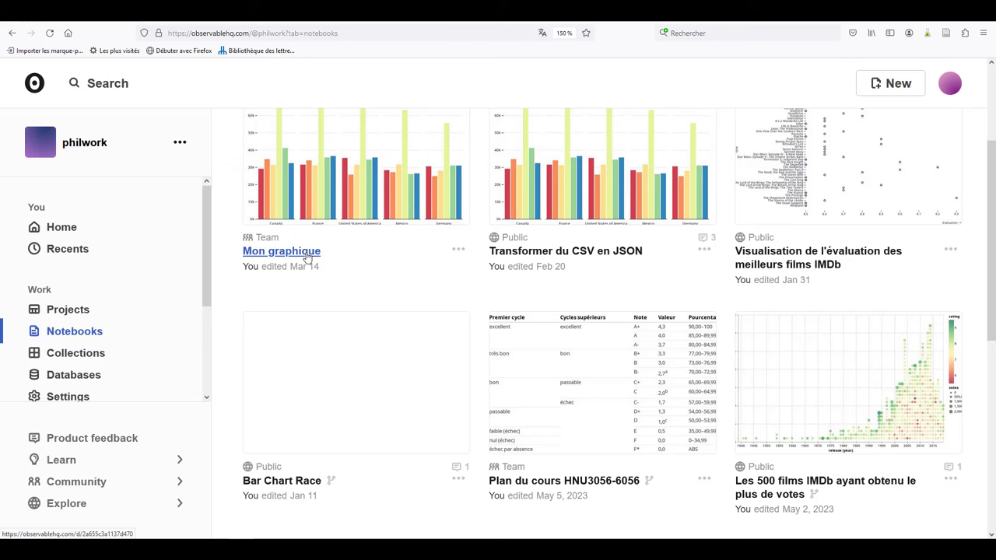
scroll(308, 259, "up", 2)
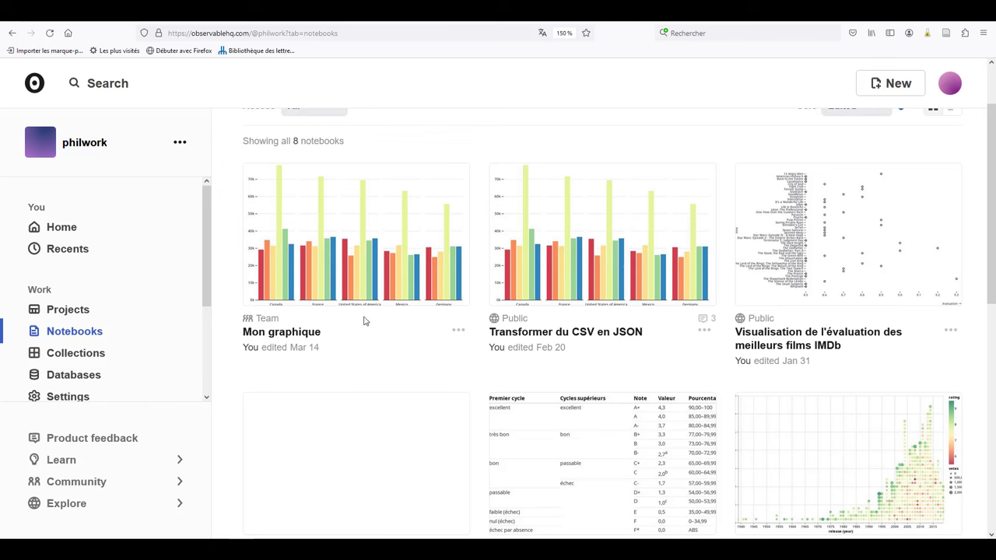
left_click(458, 331)
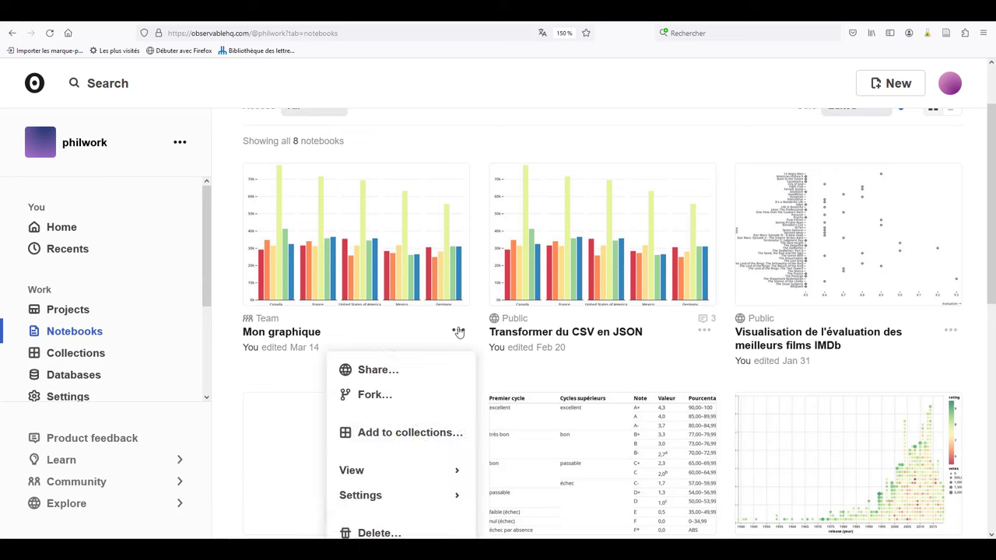
left_click(378, 371)
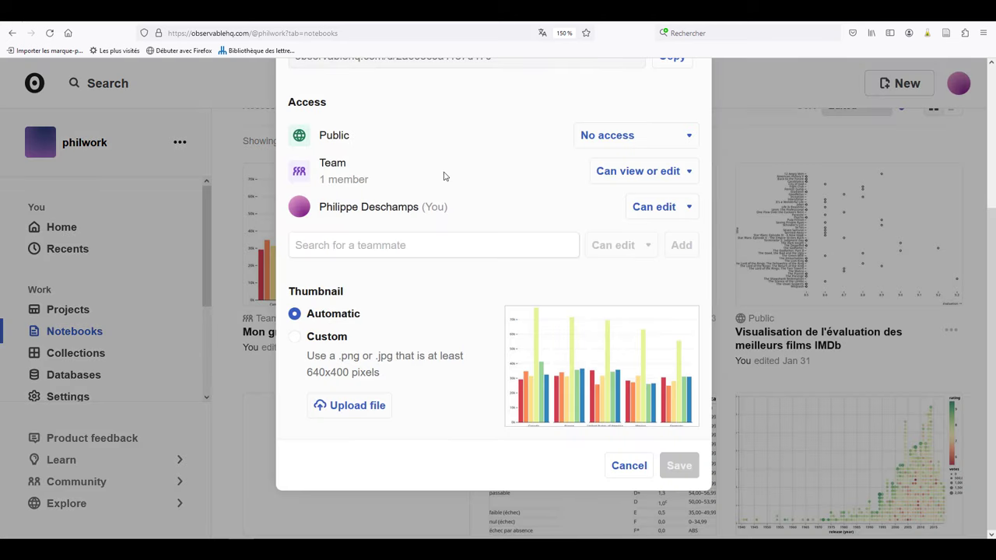